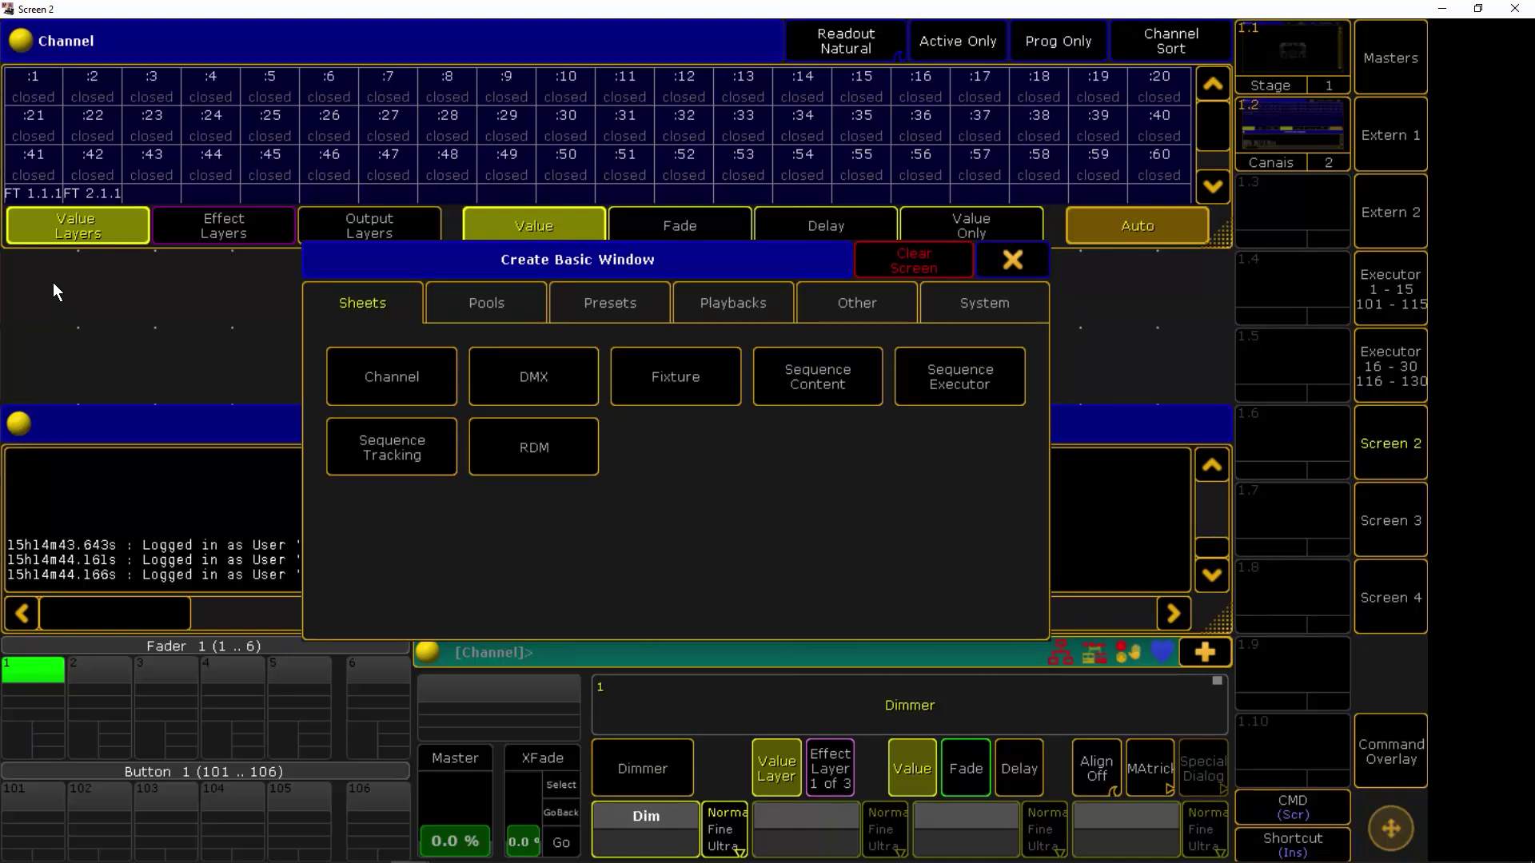
Add a Groups pool window in the empty area and store the layout over the Canais view on view button 1.2
left_click(488, 307)
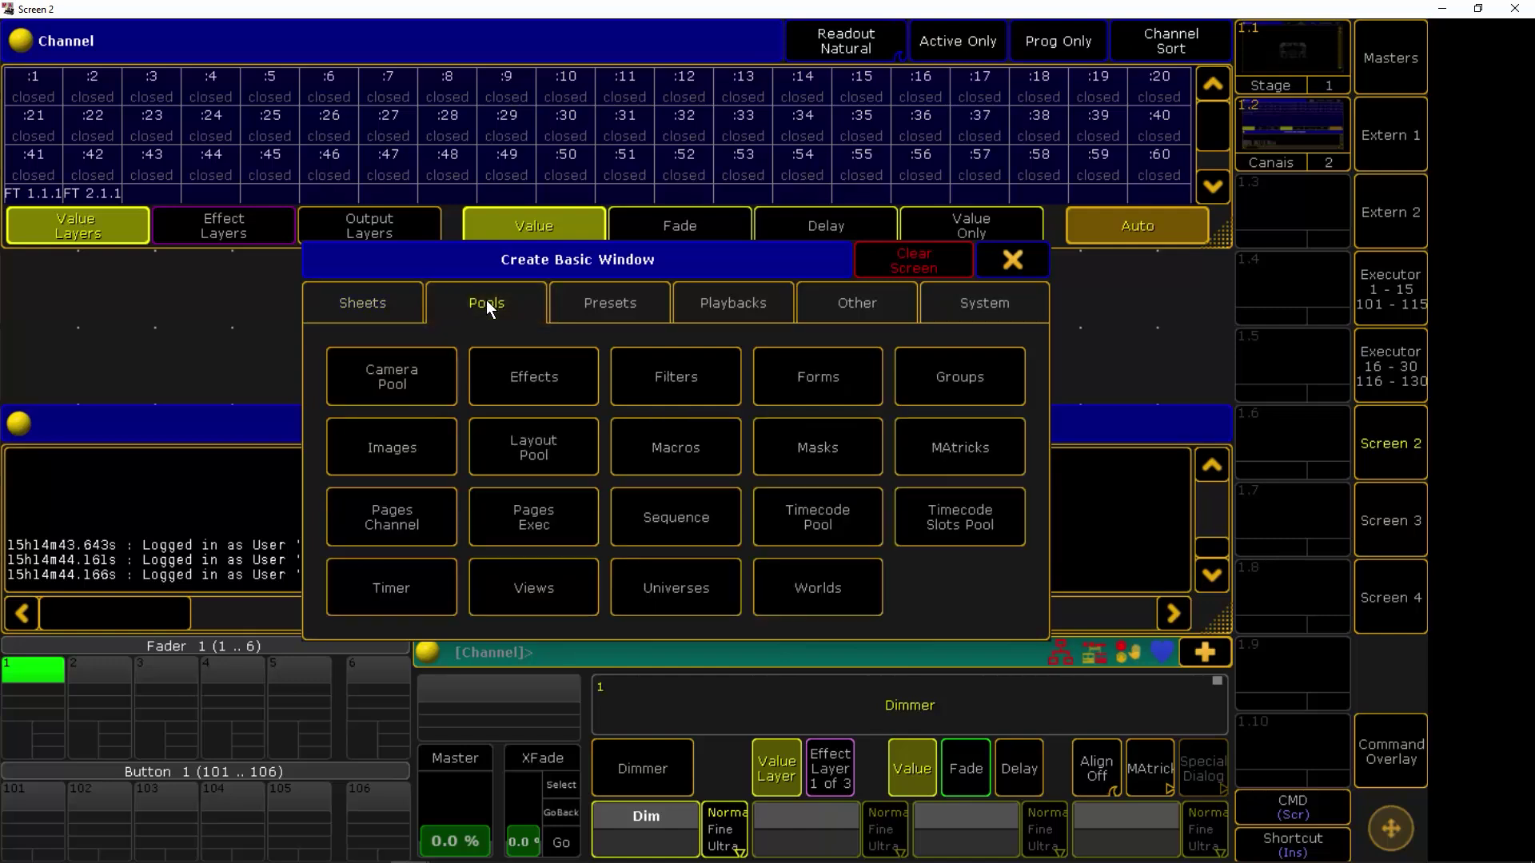
left_click(964, 379)
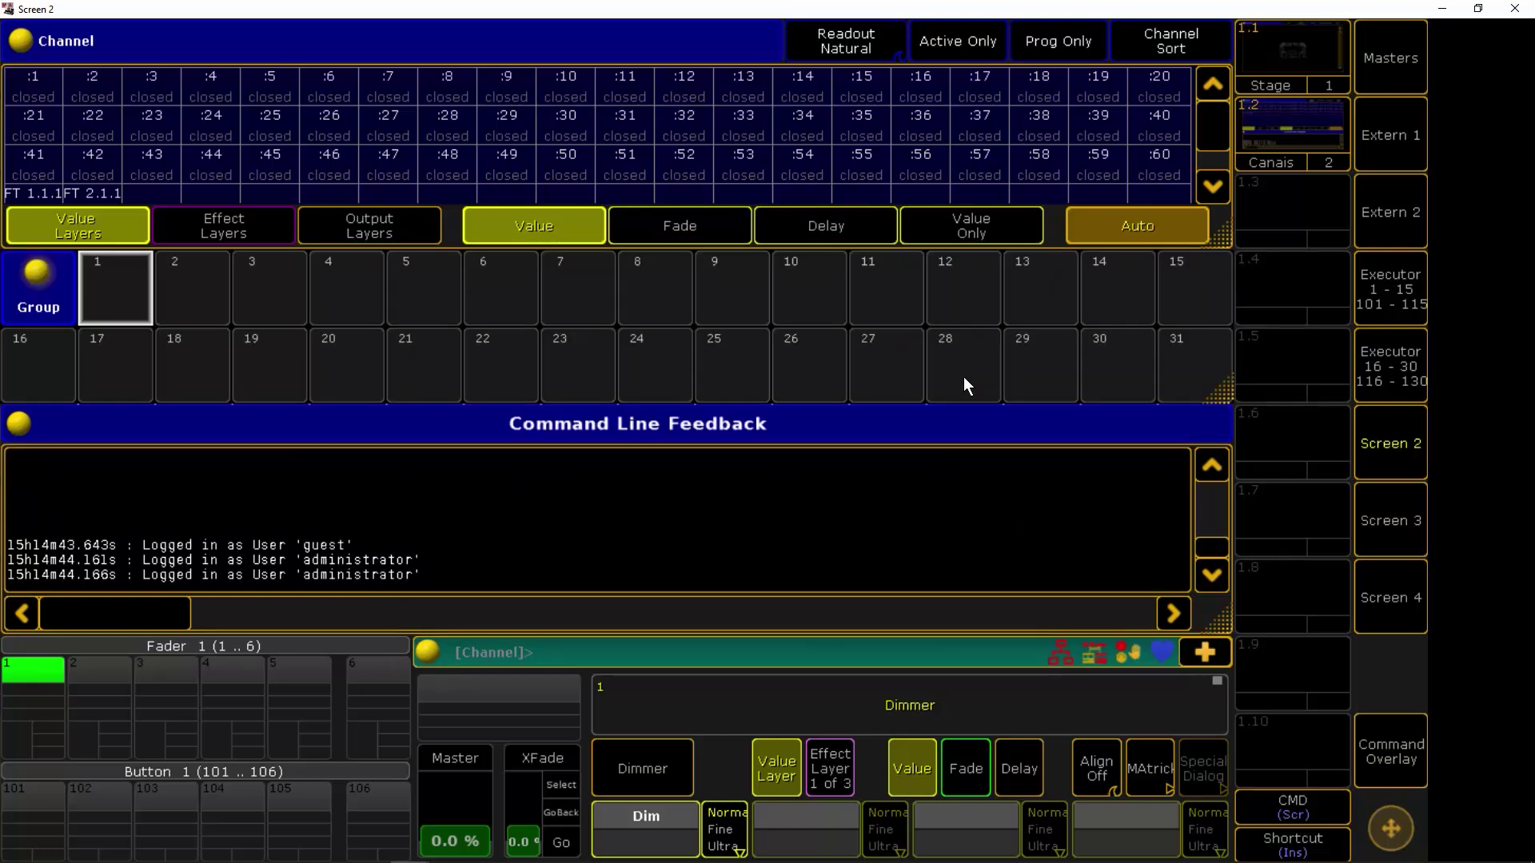
left_click(1384, 740)
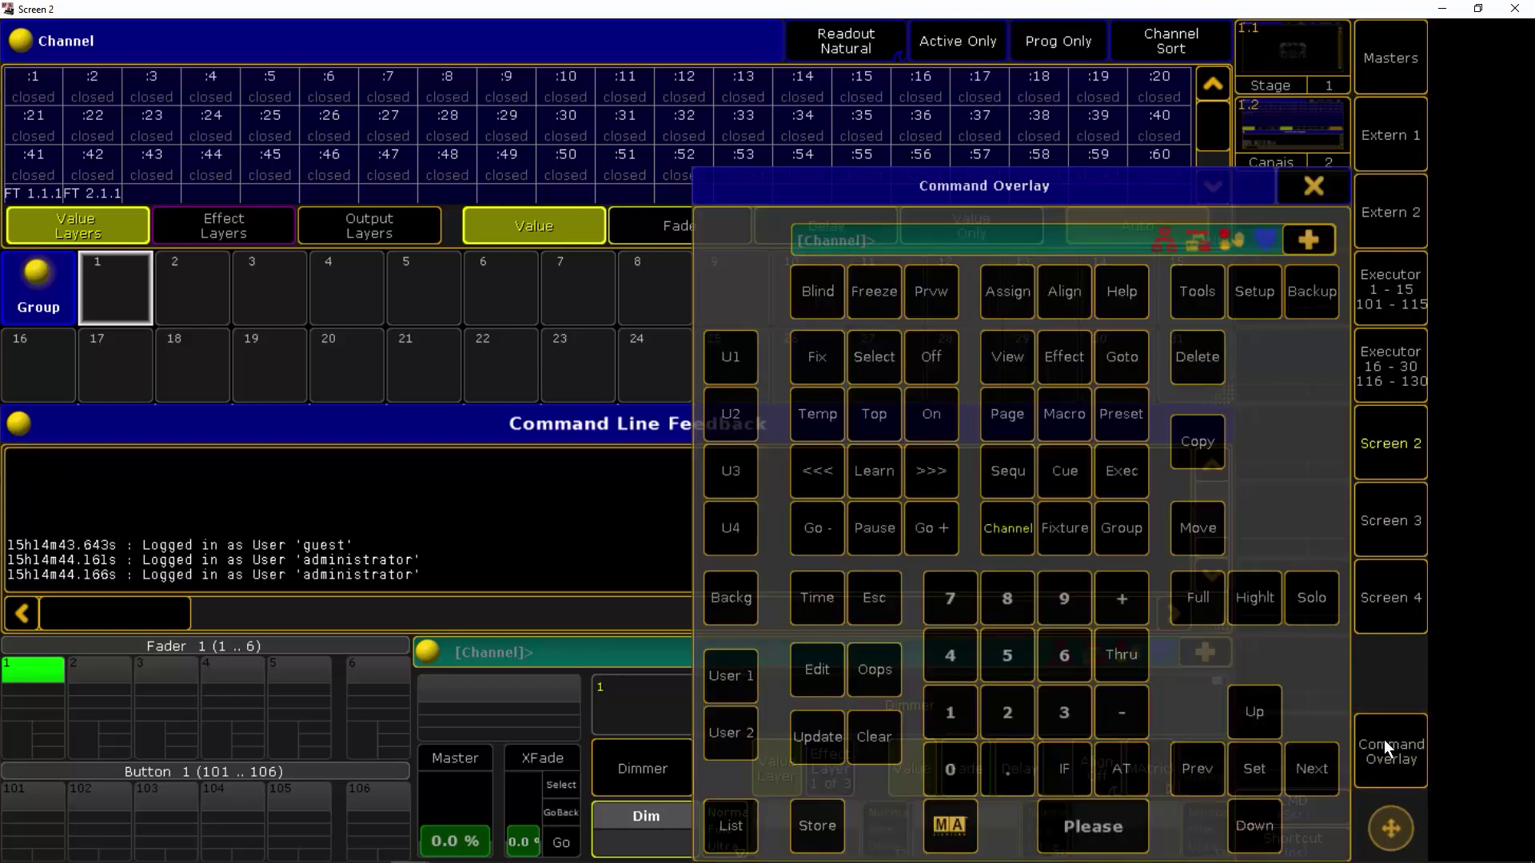
left_click(821, 825)
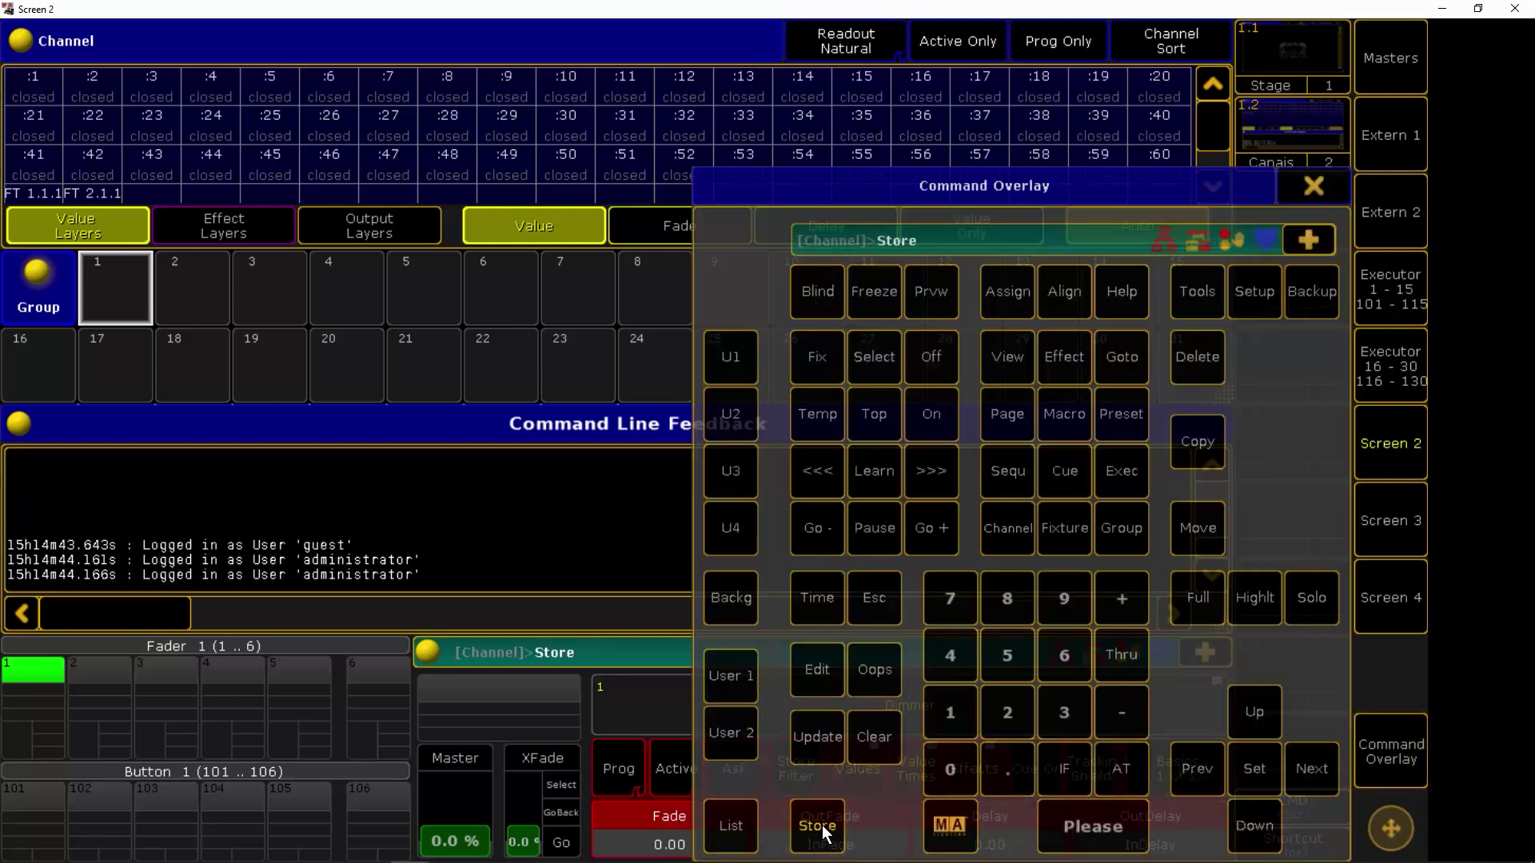
left_click(1320, 187)
left_click(1292, 136)
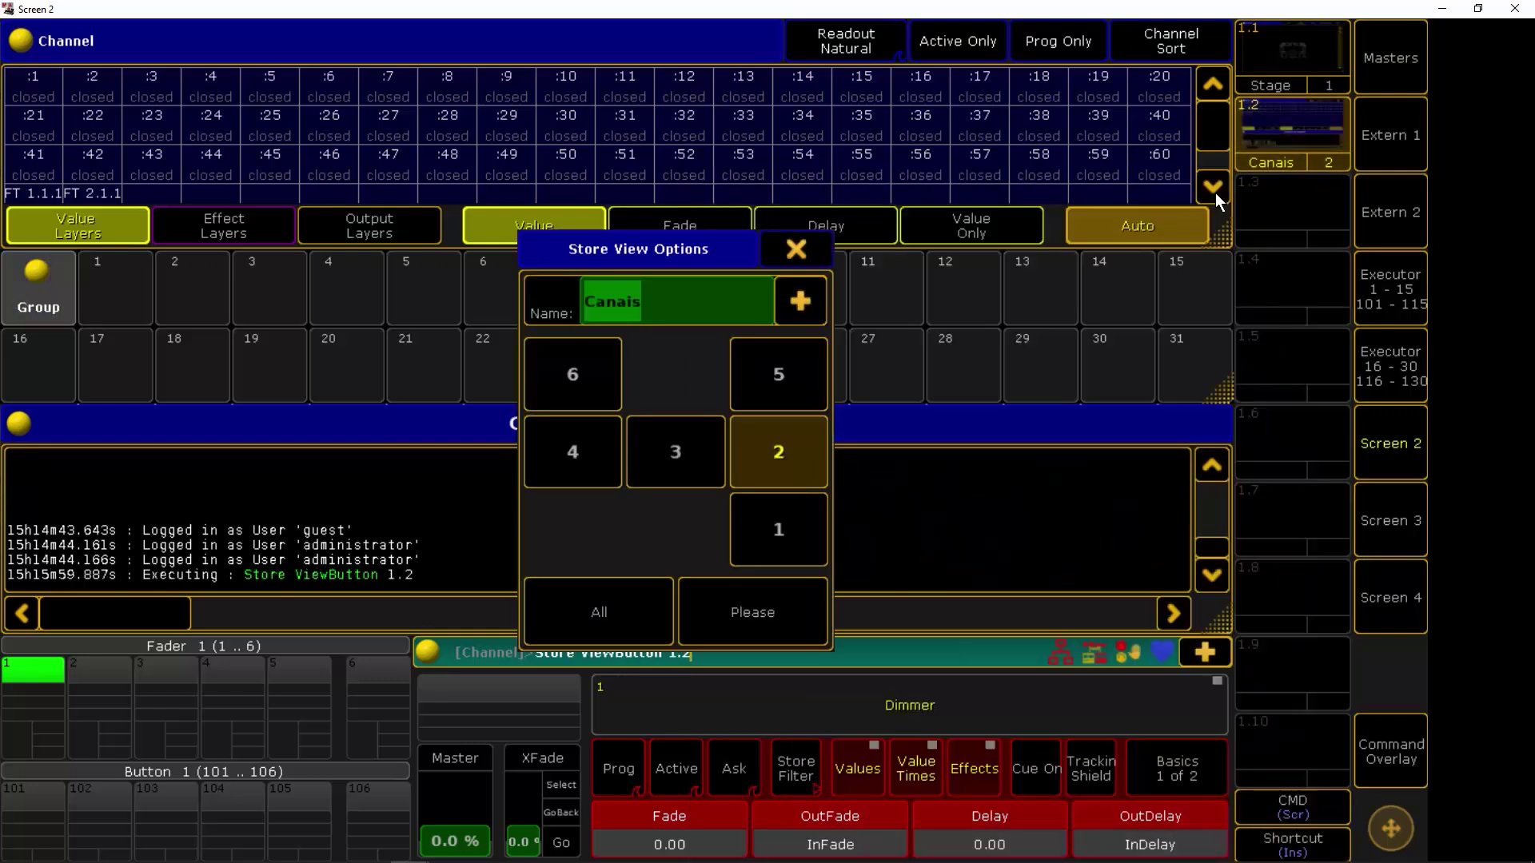
left_click(748, 620)
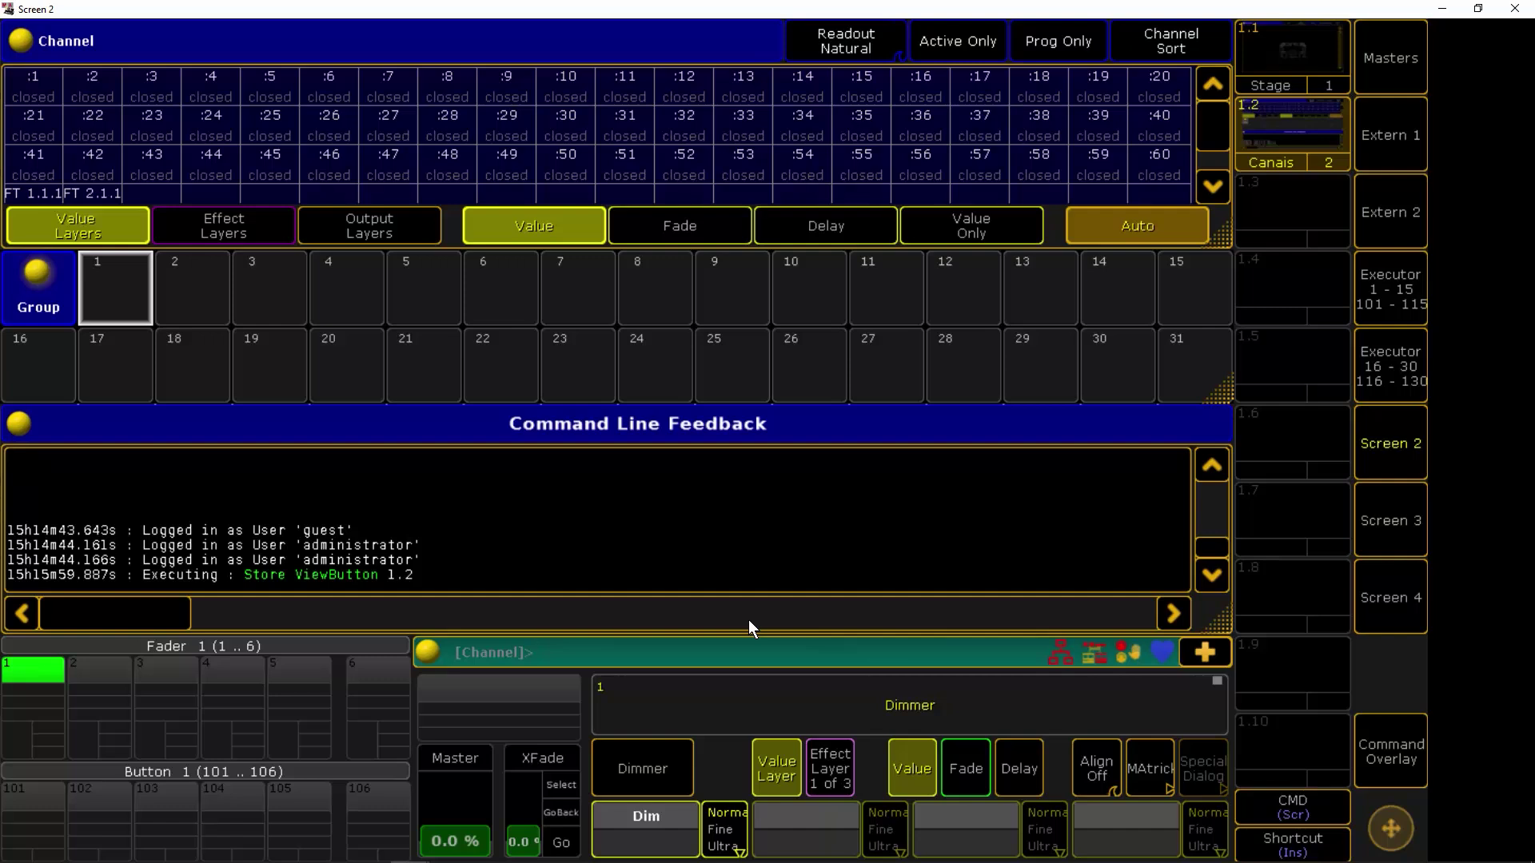
Select channels 1, 3, 5, 8, 10 and 12 together through the command overlay
left_click(1390, 750)
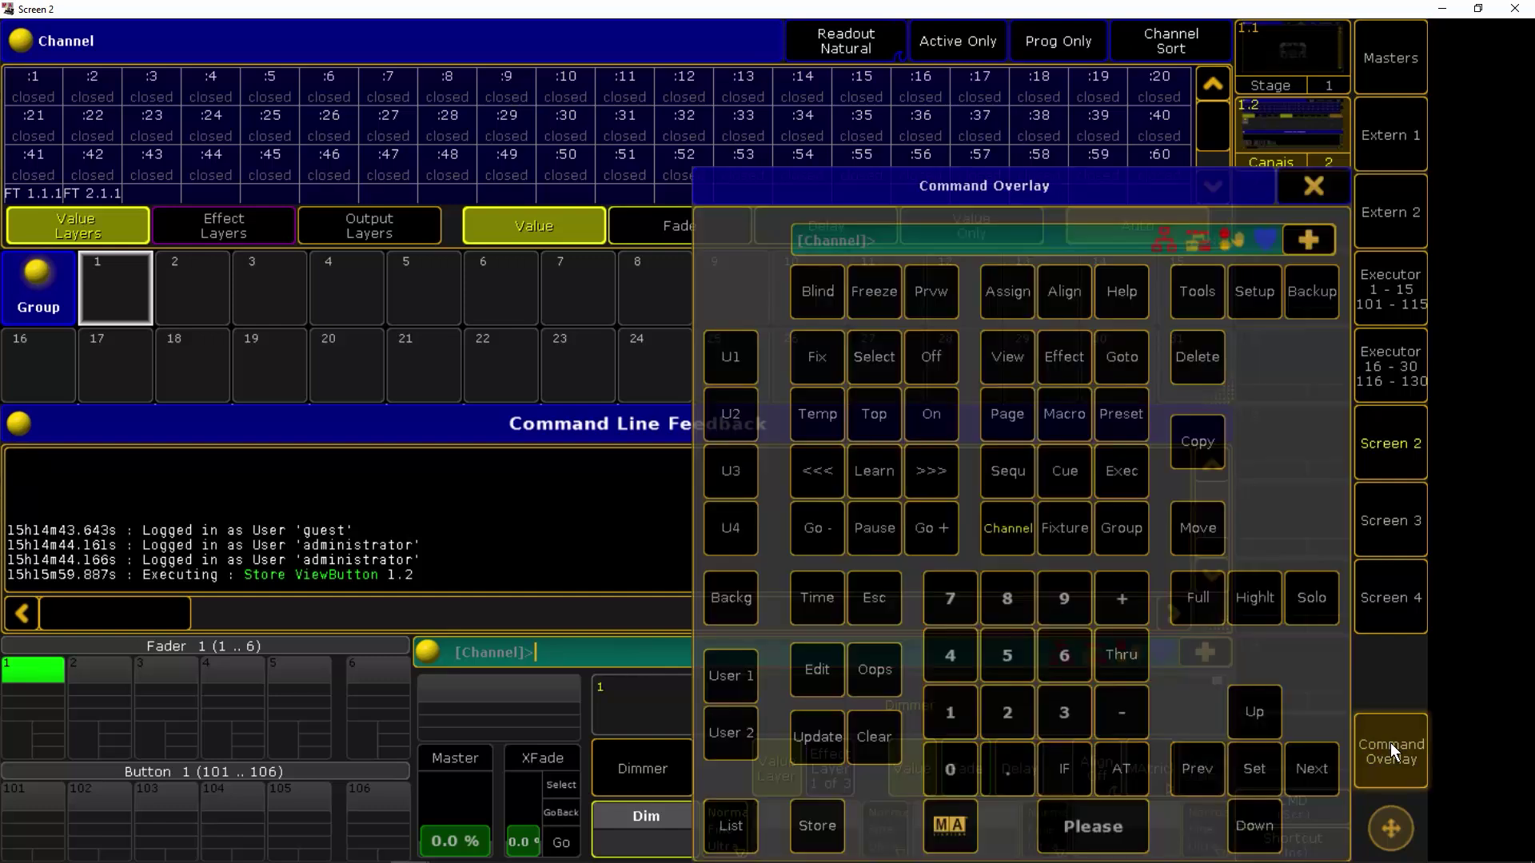
left_click(951, 707)
left_click(1123, 598)
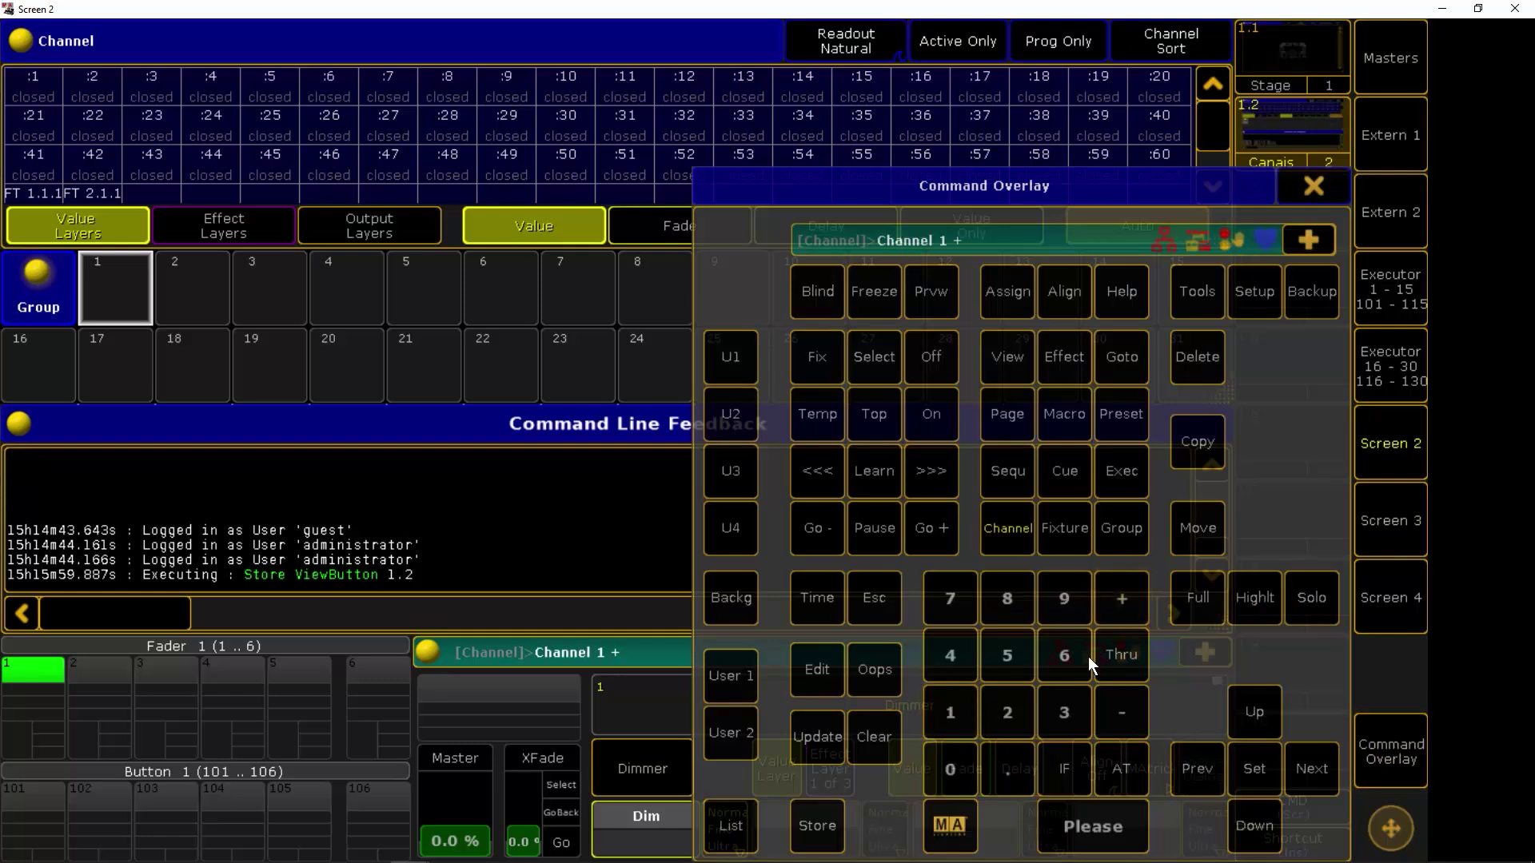
left_click(1063, 711)
left_click(1114, 606)
left_click(1009, 652)
left_click(1122, 595)
left_click(1009, 597)
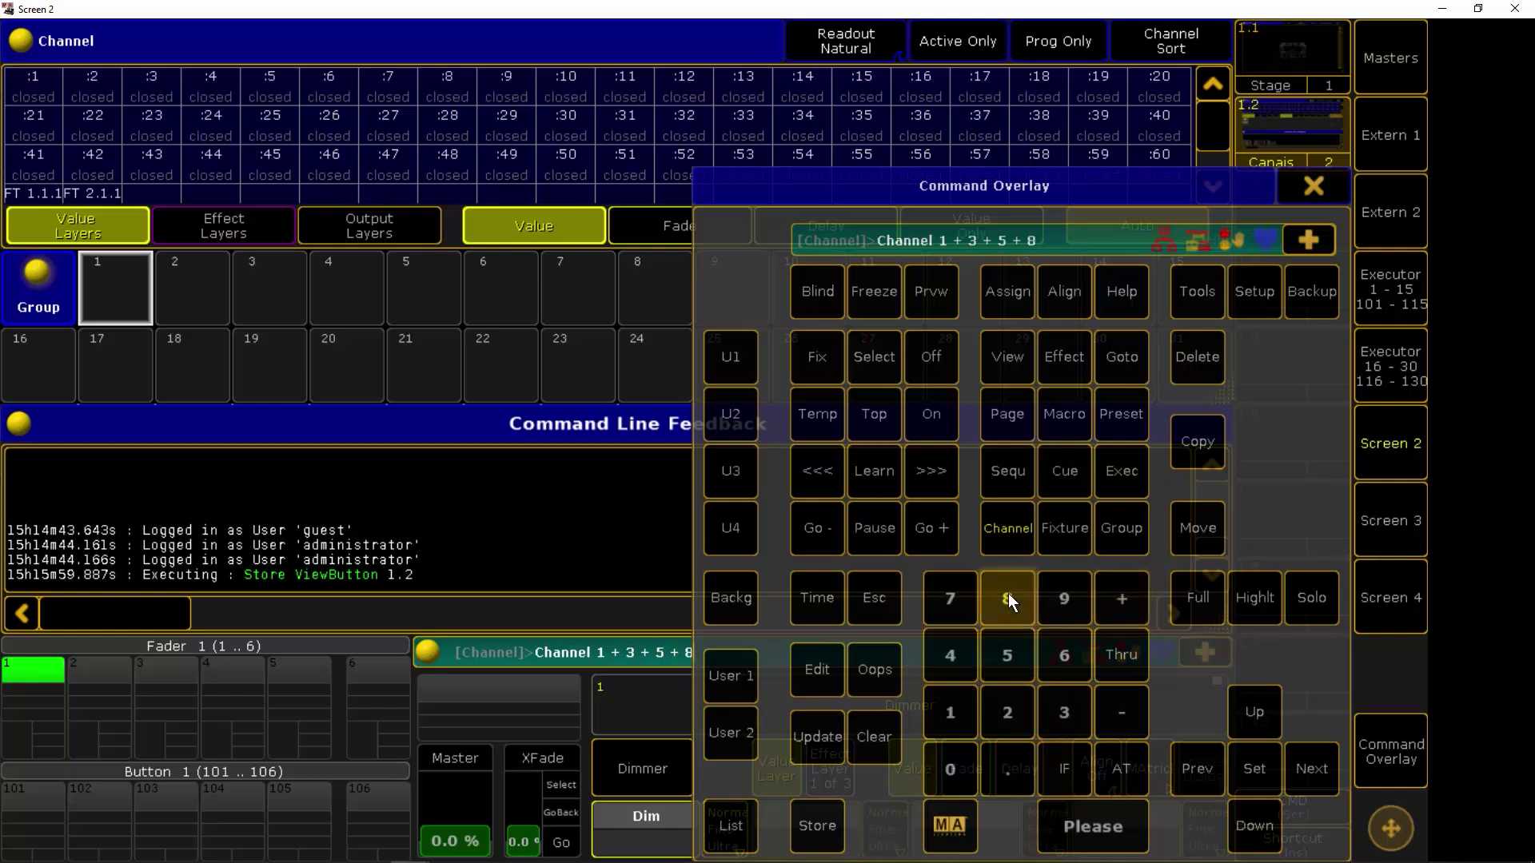
left_click(952, 707)
left_click(951, 756)
left_click(1116, 604)
left_click(947, 708)
left_click(1009, 709)
left_click(1092, 822)
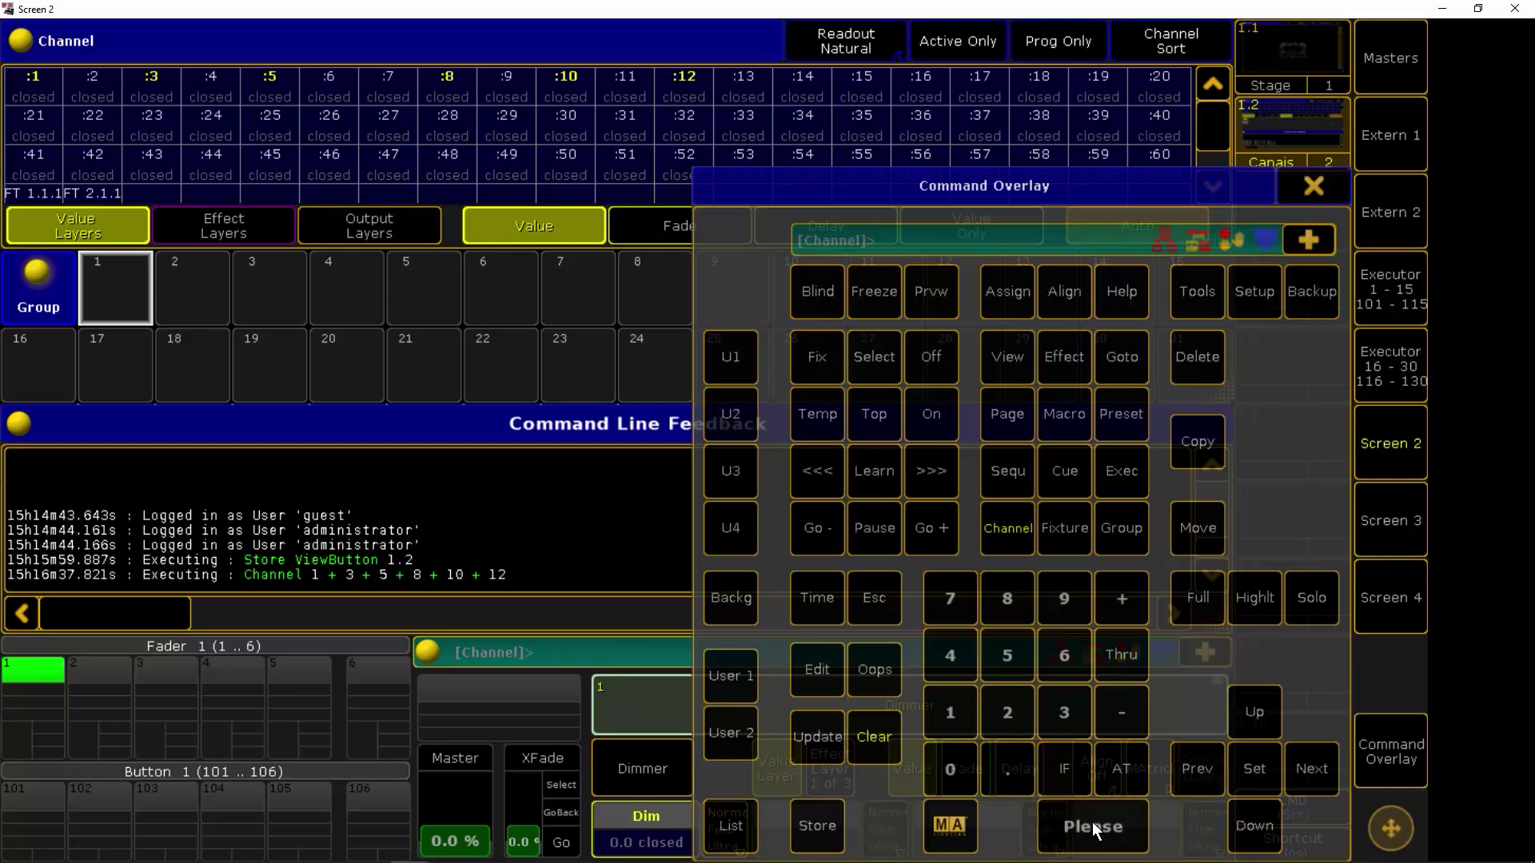
Store the selected channels as group 1 and name it Frente BR
left_click(813, 818)
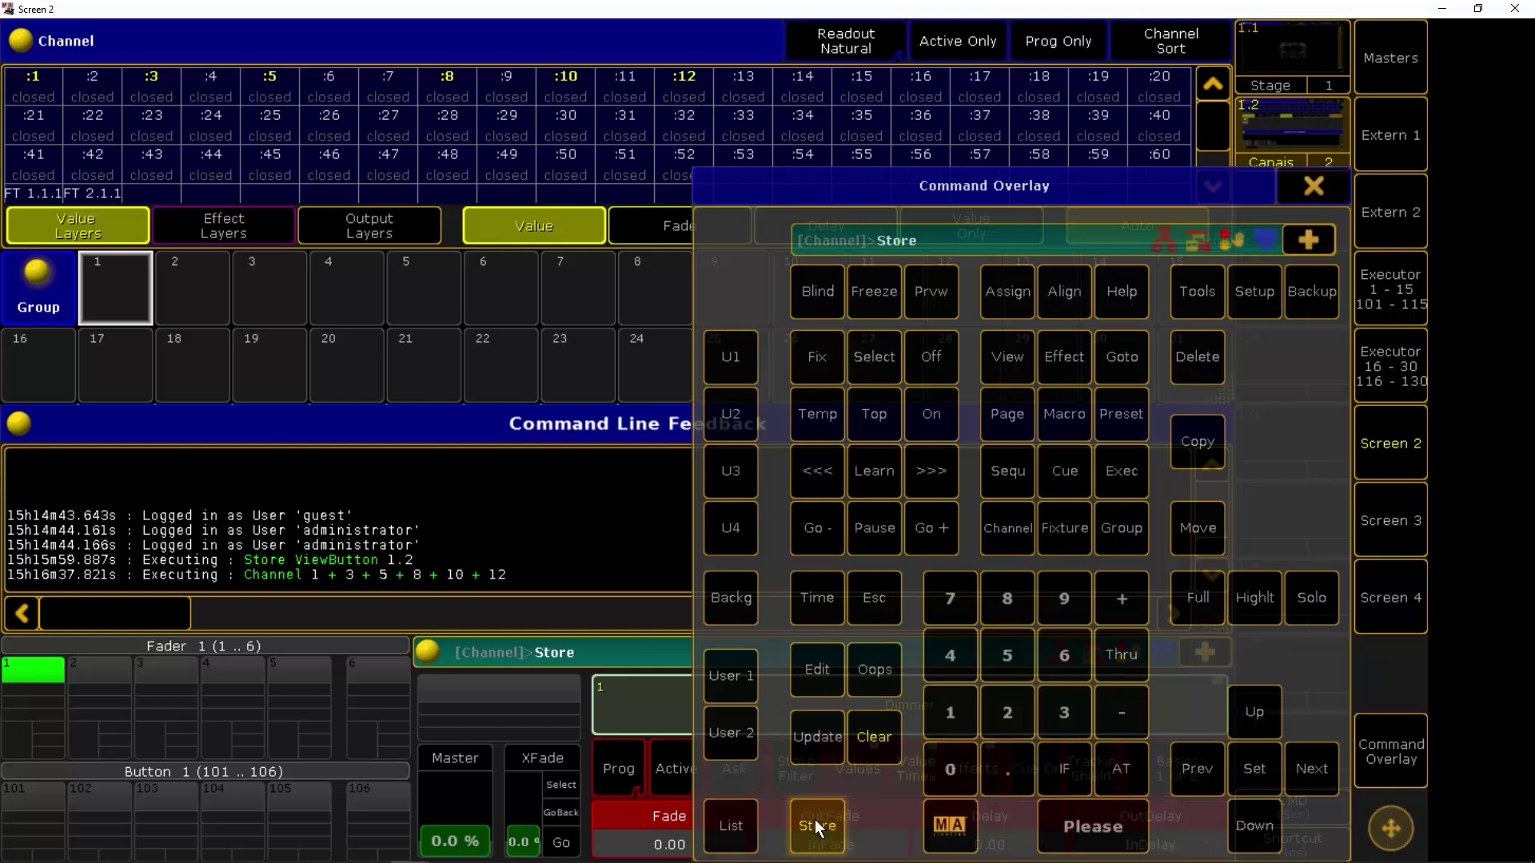
left_click(104, 281)
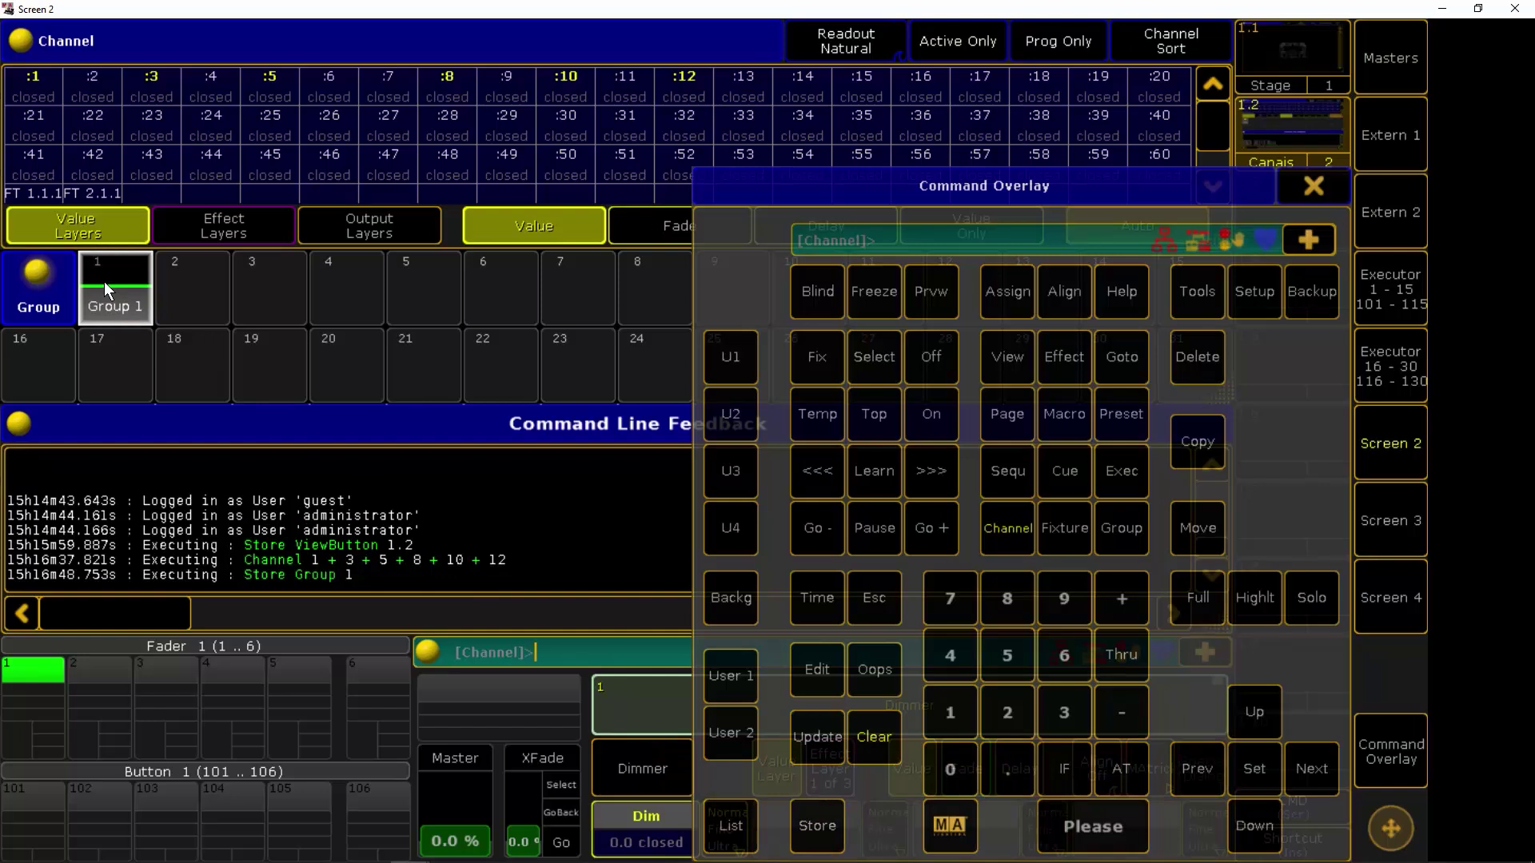
left_click(104, 281)
type("F")
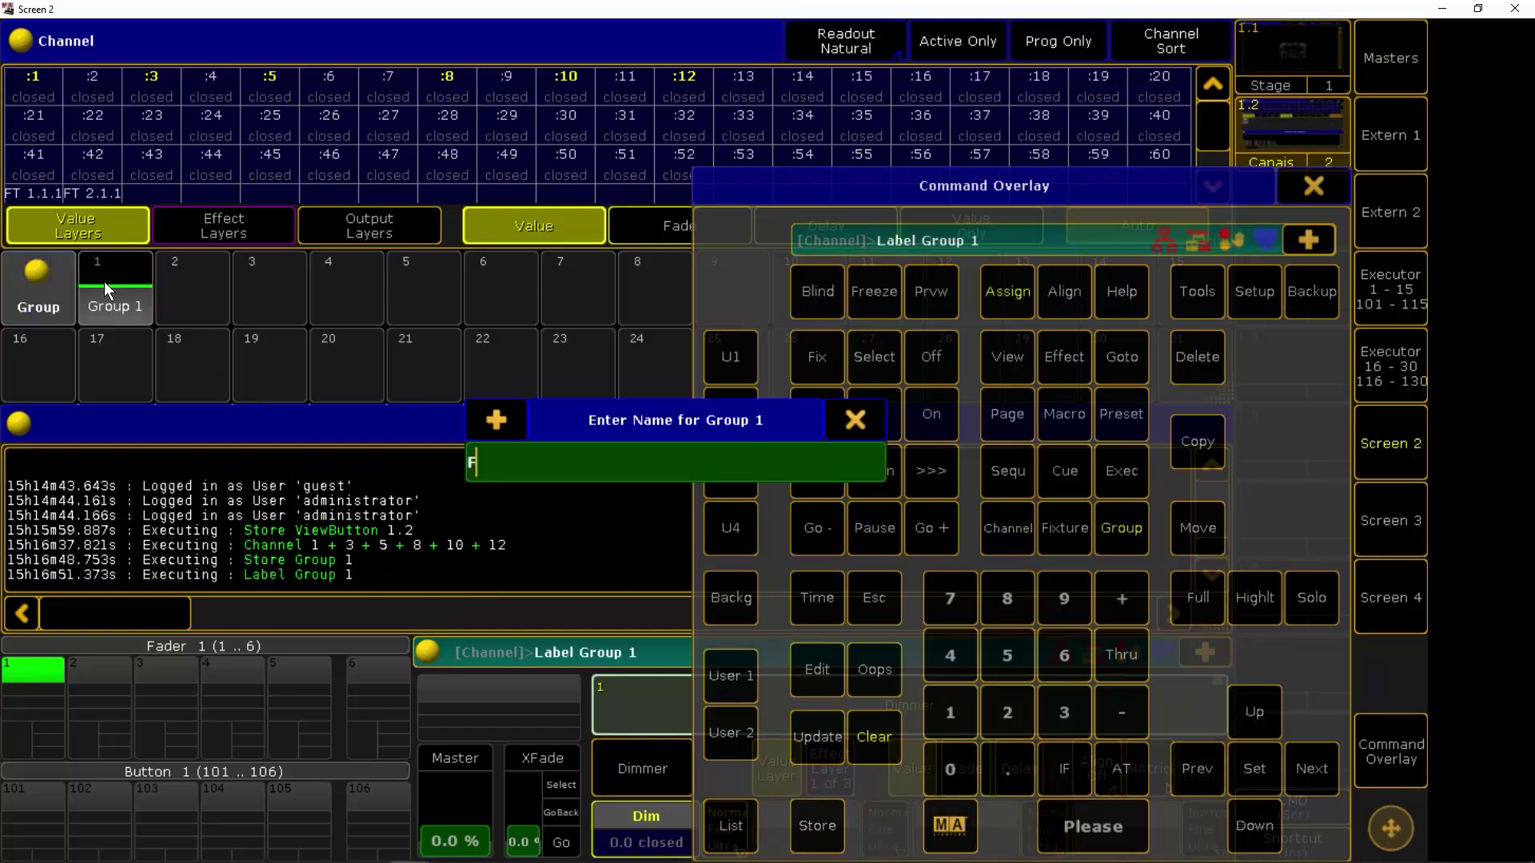
type("rente BR")
key("Return")
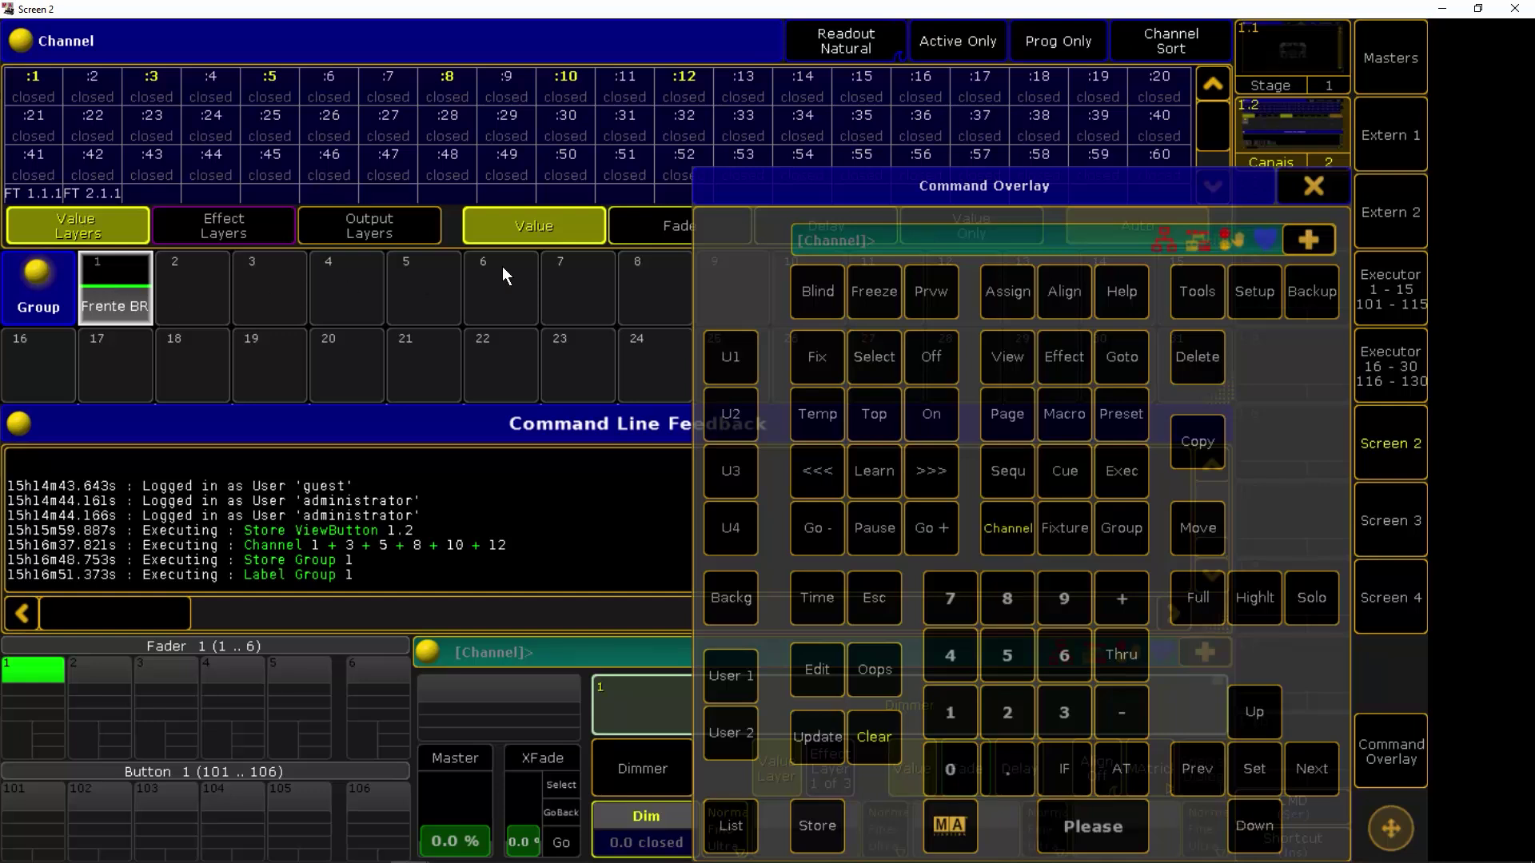
Use the Label command on group 1 and accept the name Frente BR again
left_click(1009, 290)
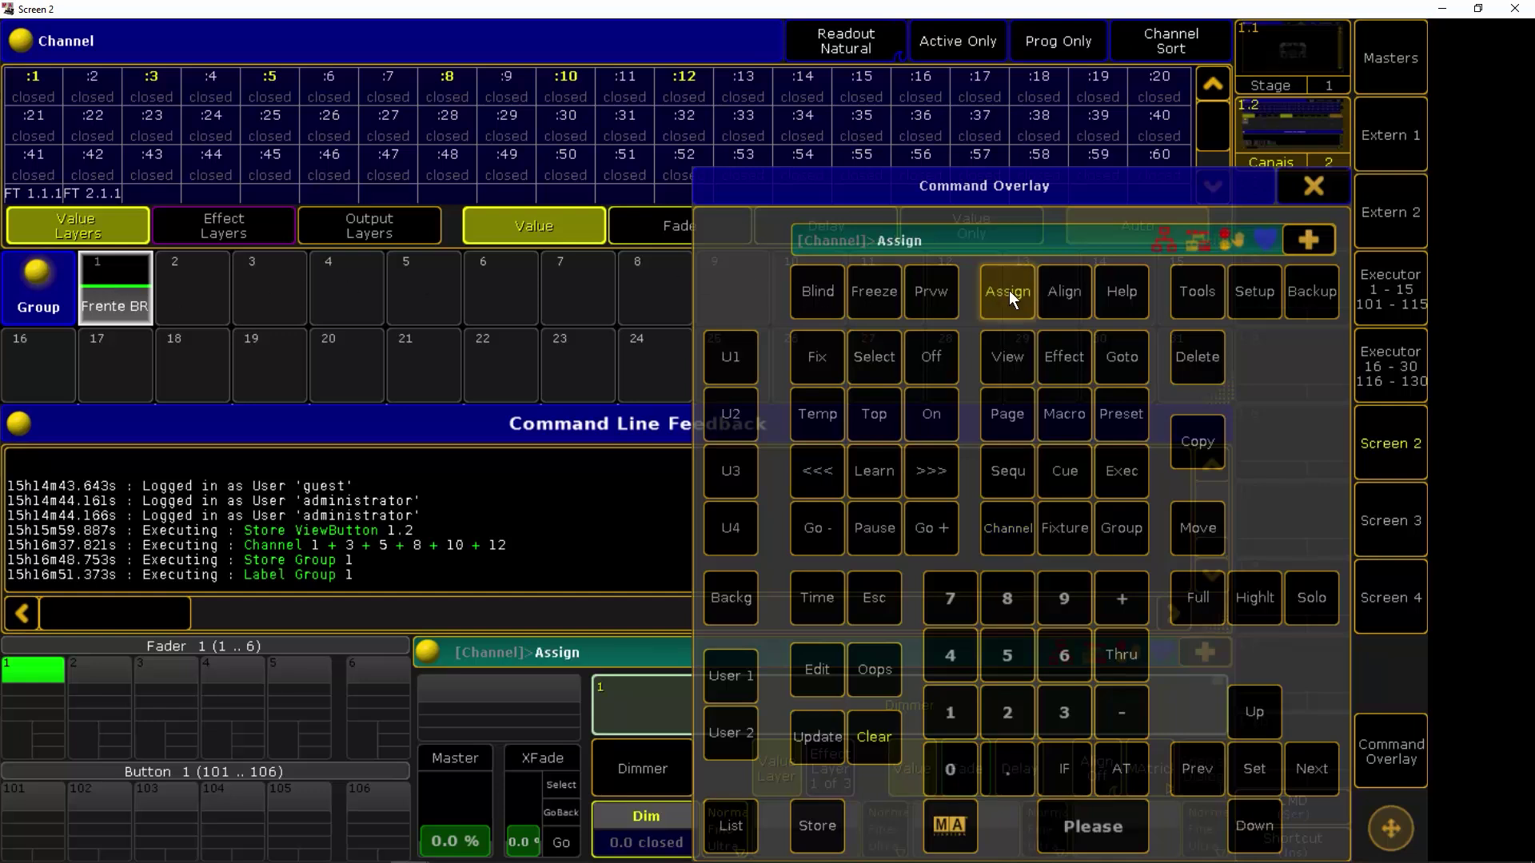
left_click(1009, 290)
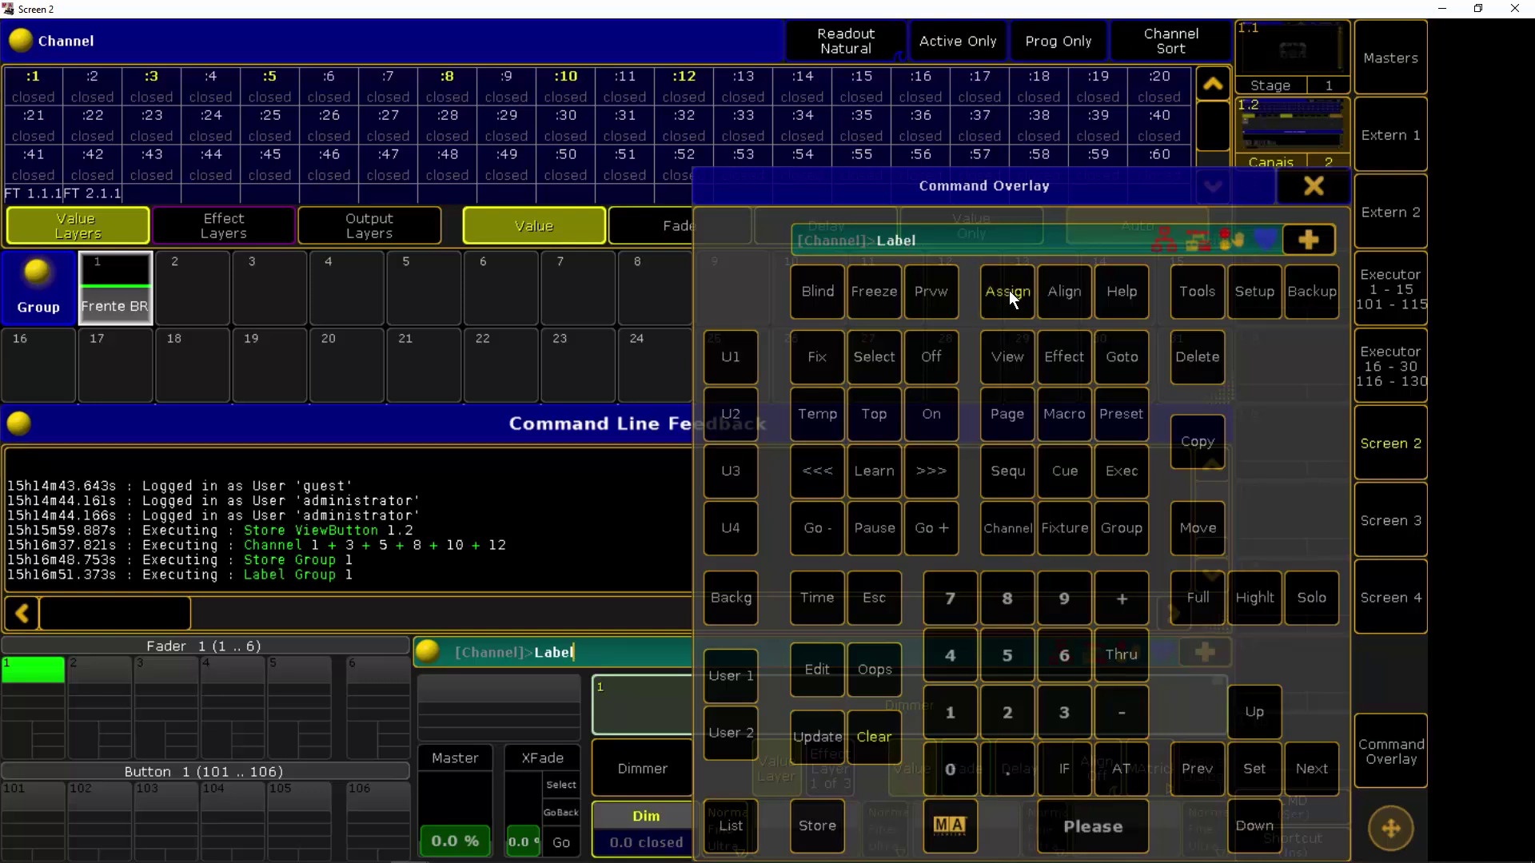
left_click(117, 283)
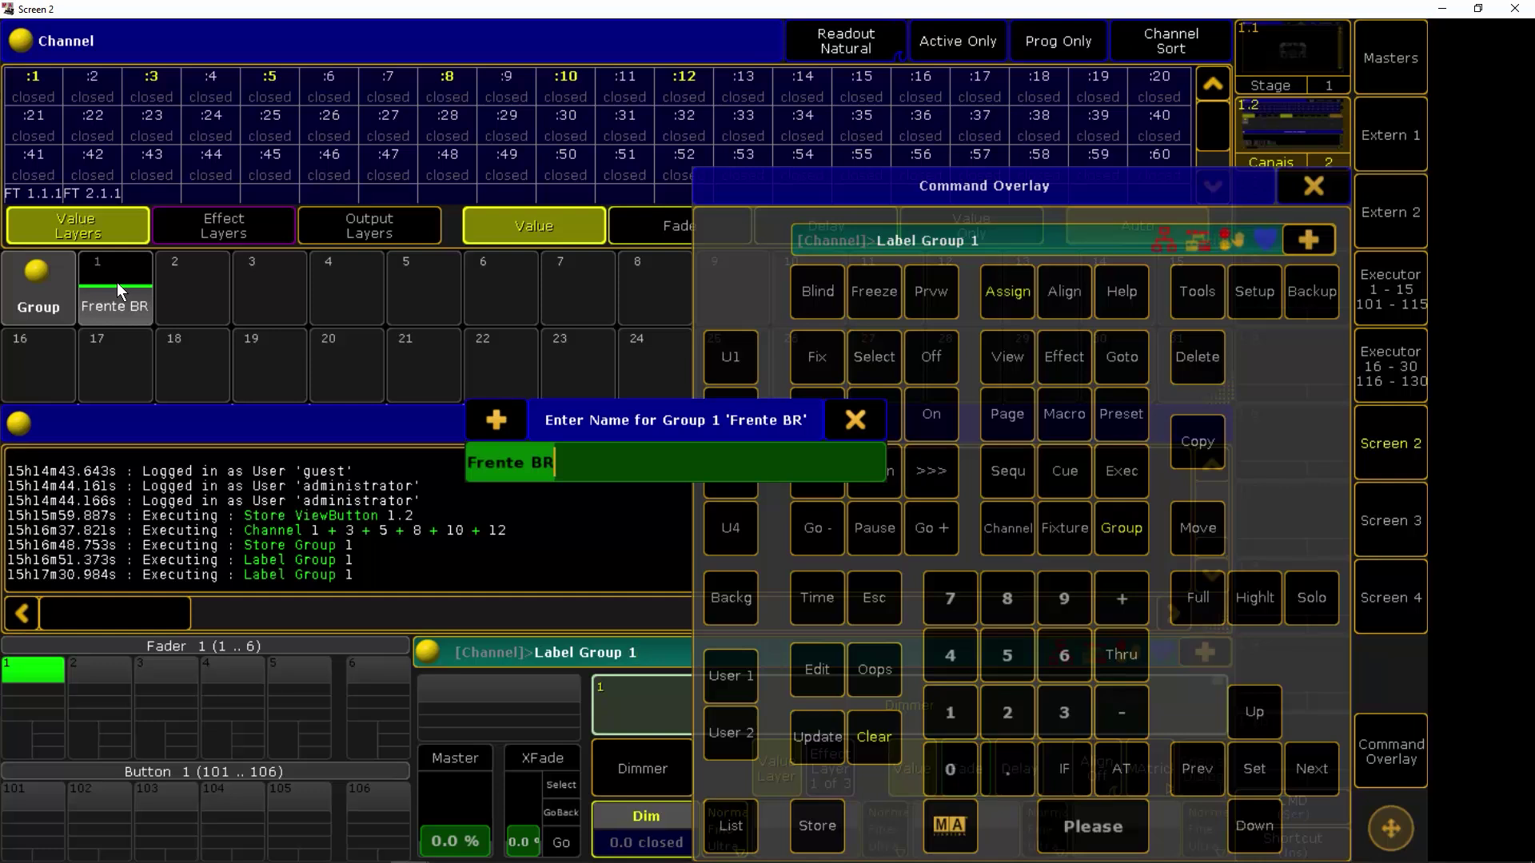
key("Return")
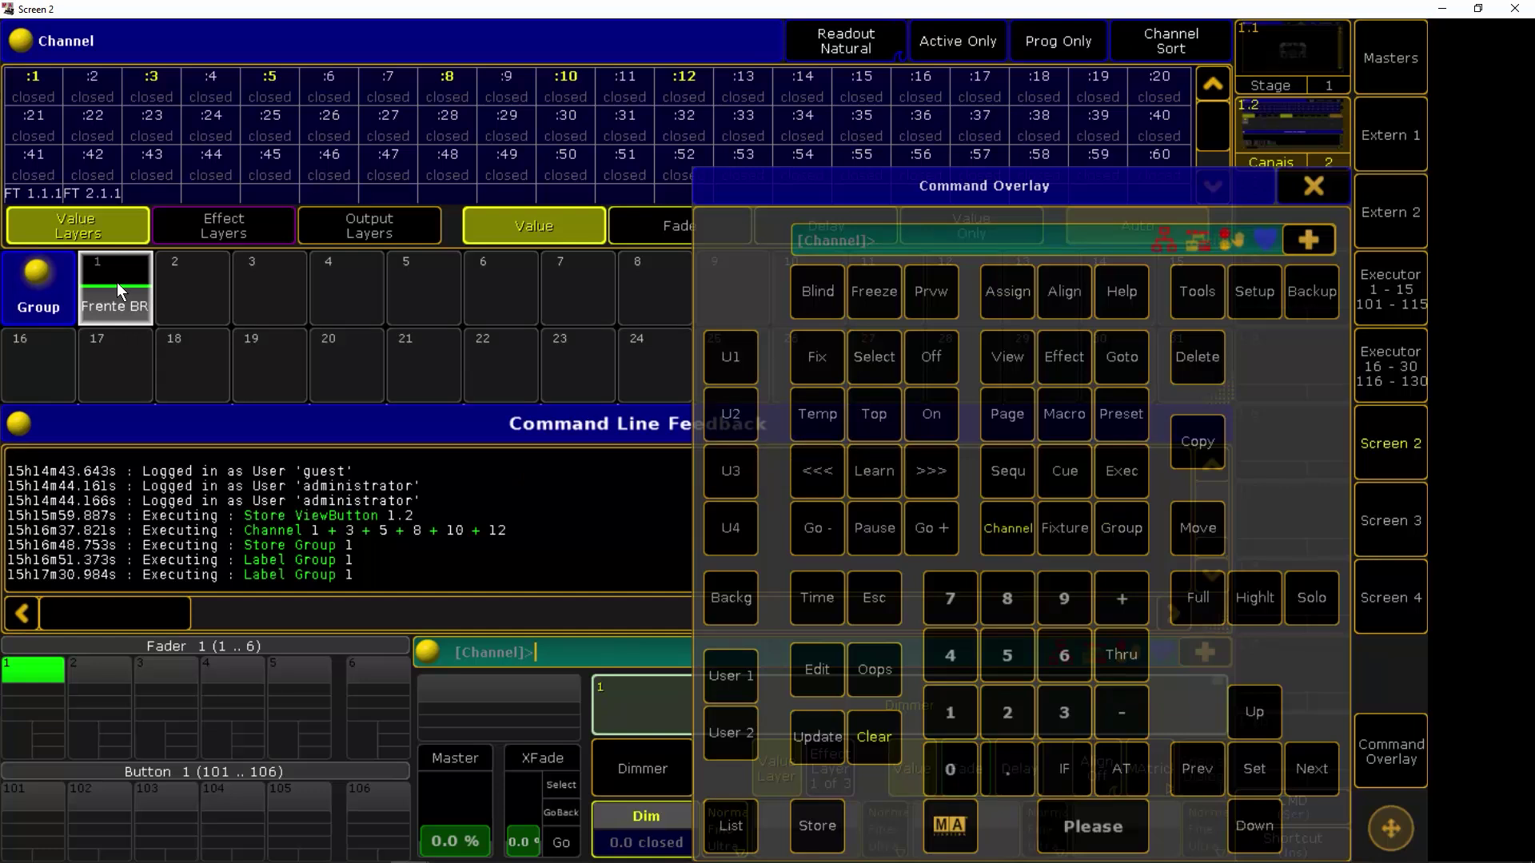
Clear the current selection and select channels 2, 4, 6, 7, 9 and 11 together
left_click(116, 281)
left_click(872, 736)
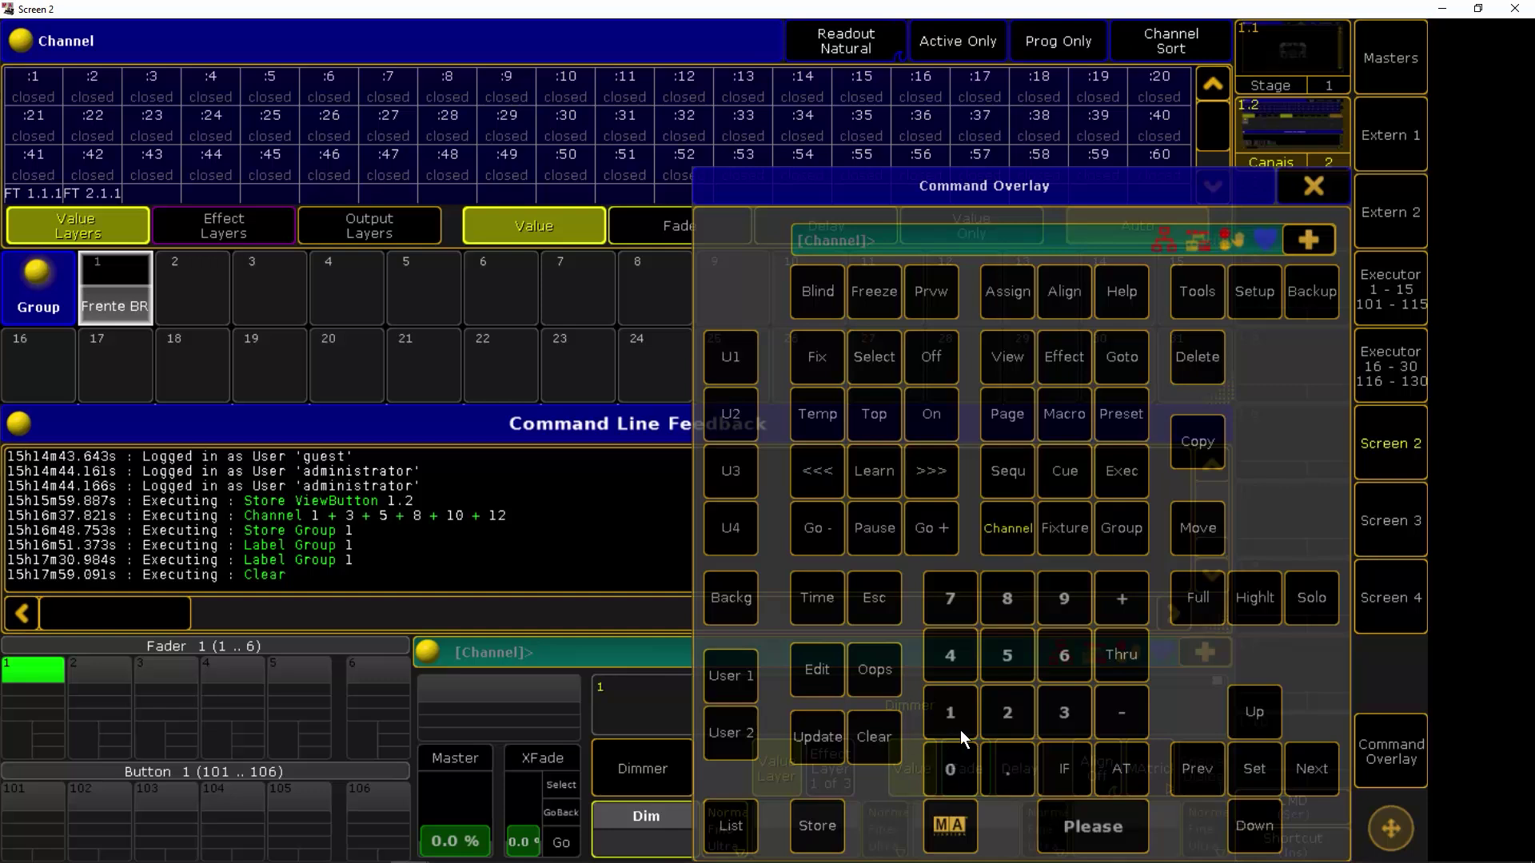
left_click(1014, 712)
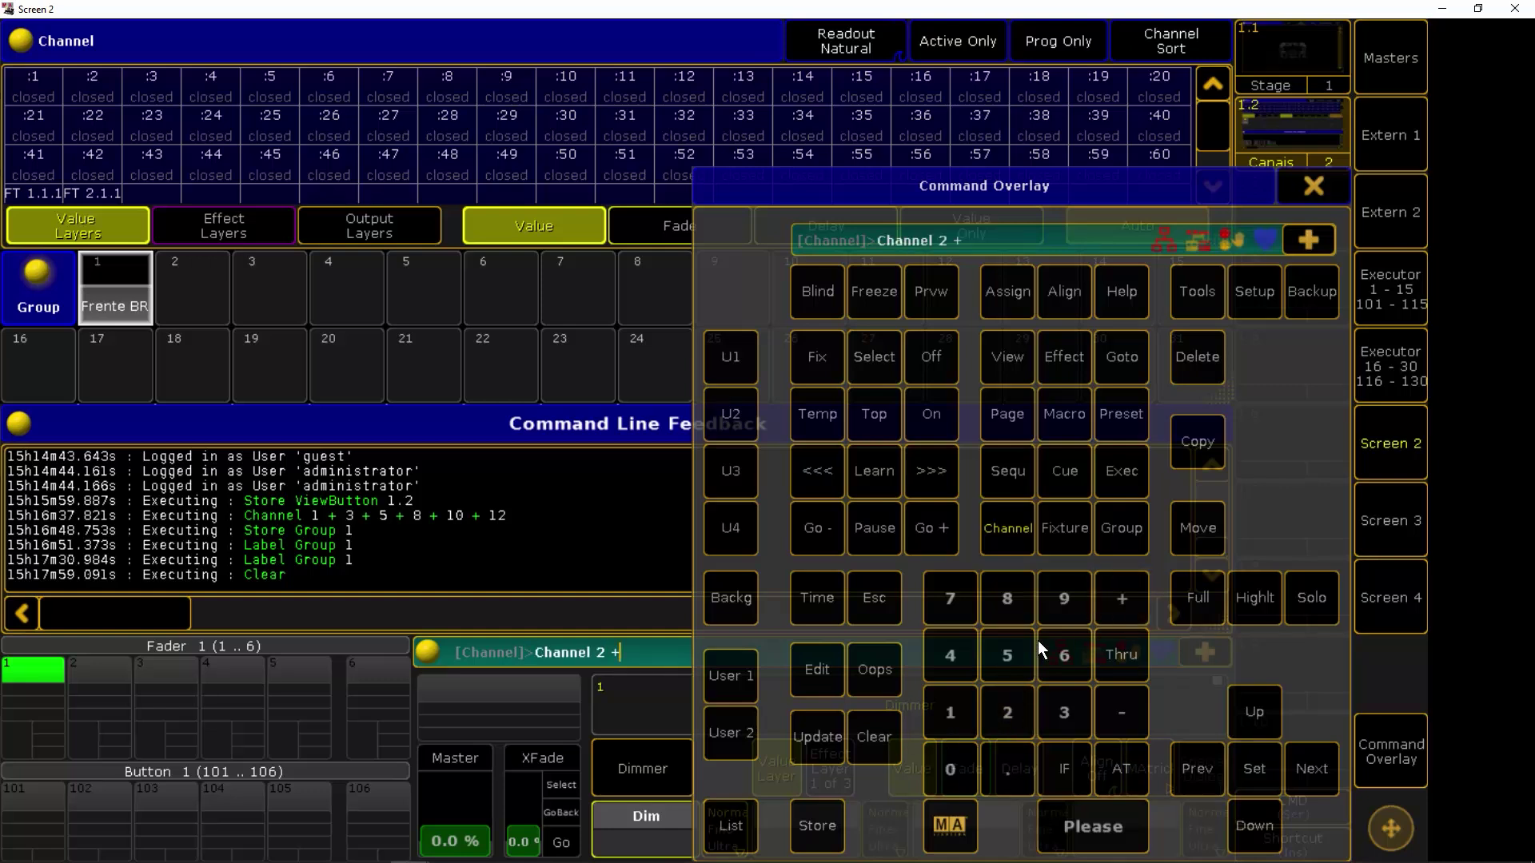
left_click(951, 660)
left_click(1120, 598)
left_click(1064, 655)
left_click(1120, 603)
left_click(953, 604)
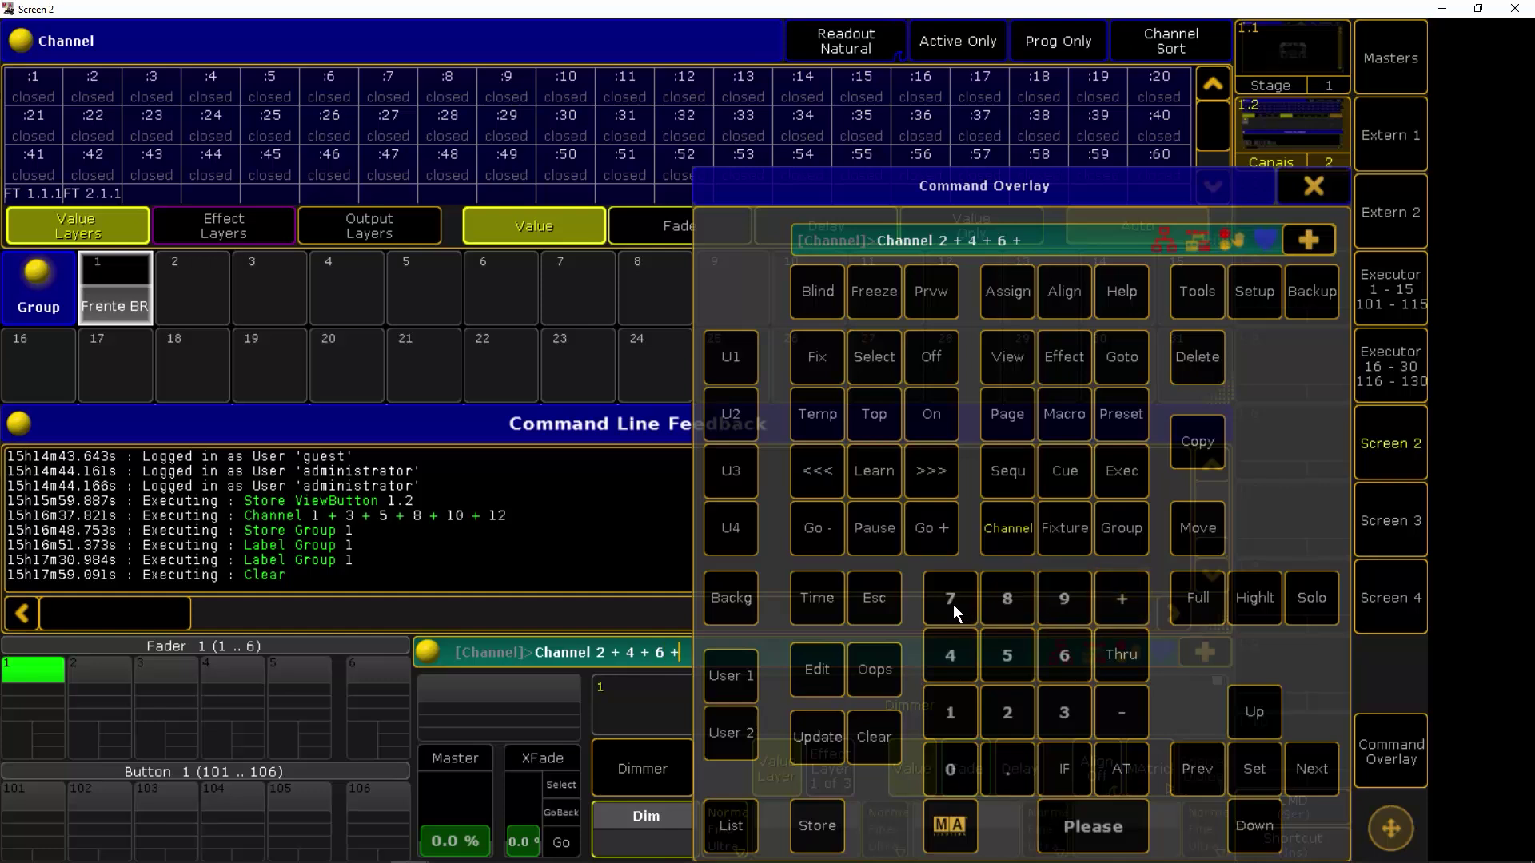
left_click(1064, 596)
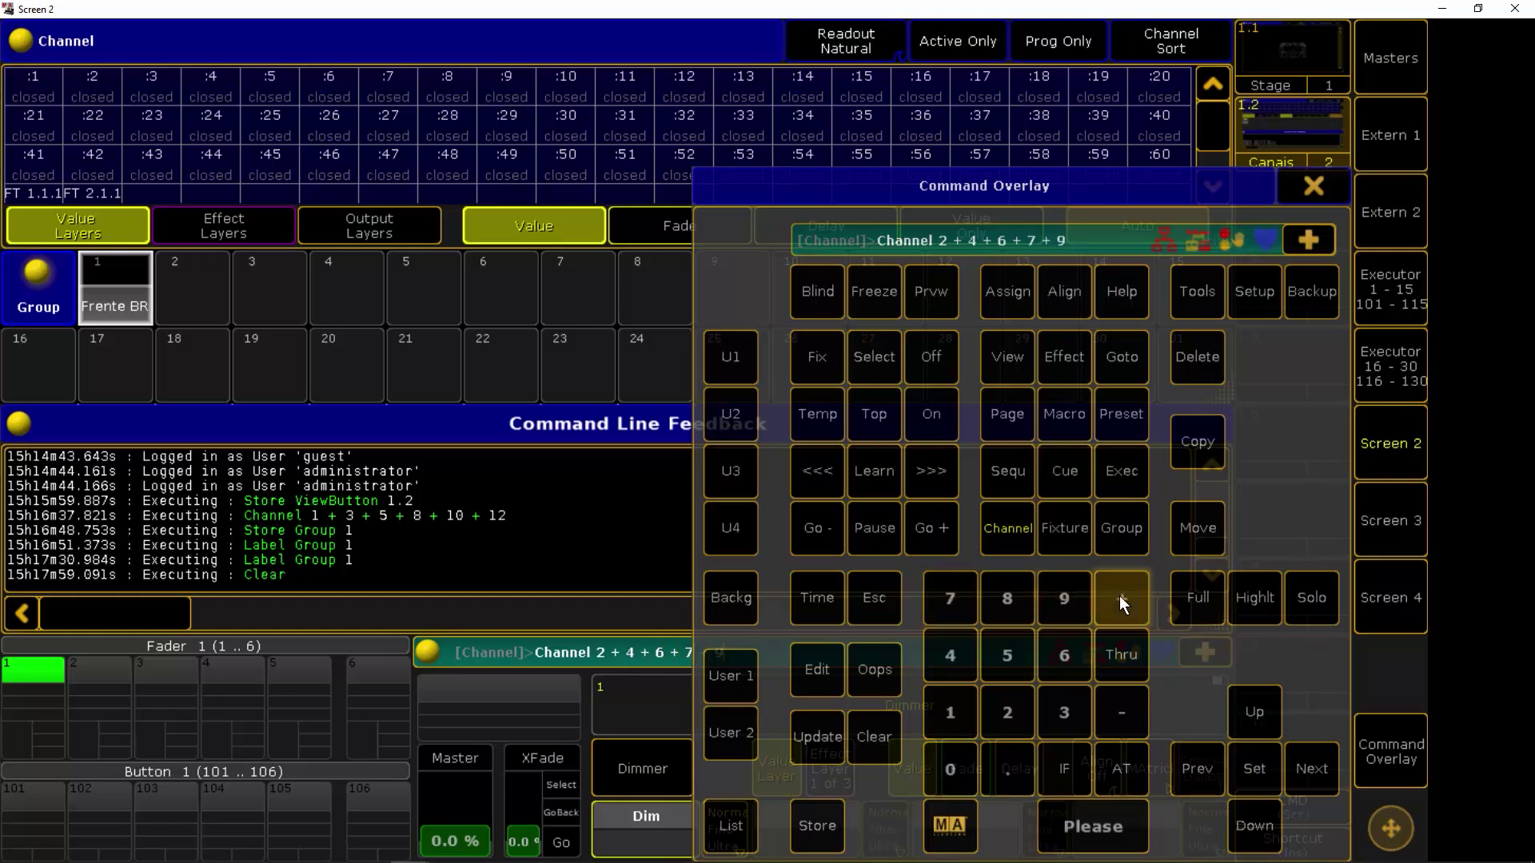
left_click(950, 714)
left_click(950, 714)
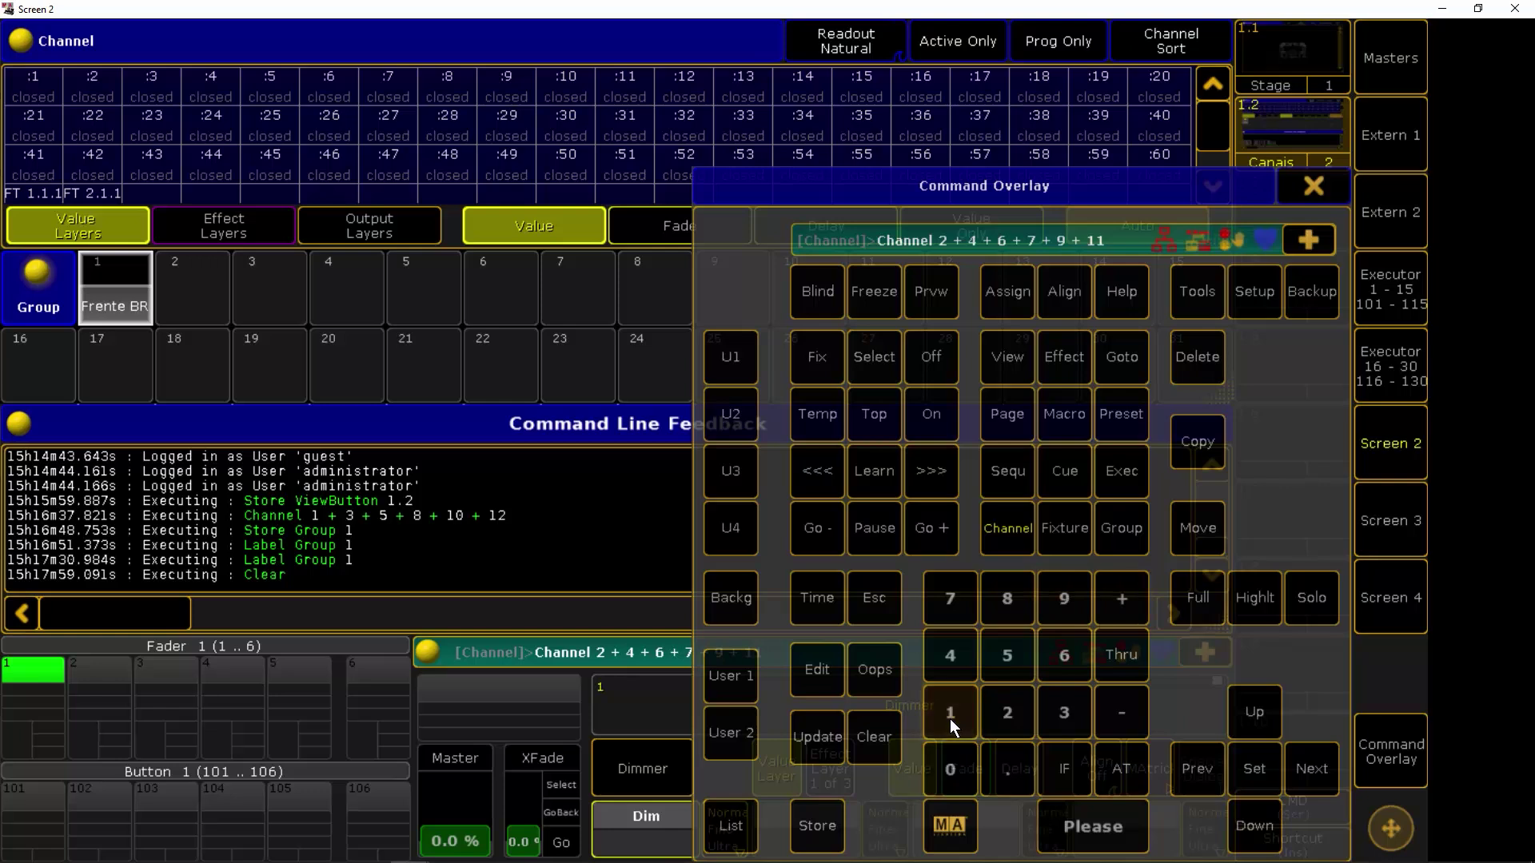
left_click(1092, 823)
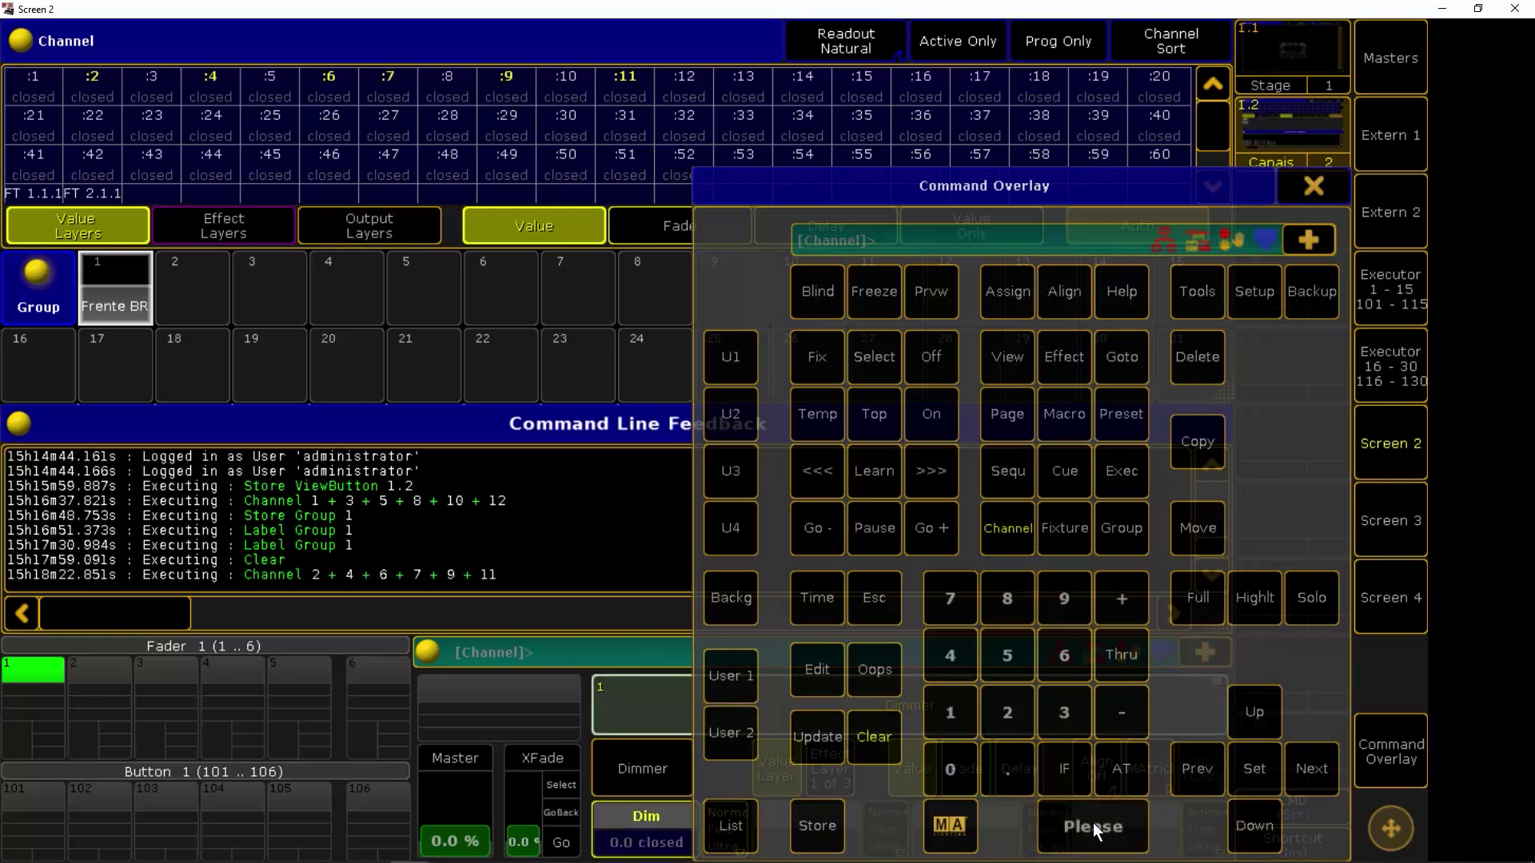
Store the selected channels as group 2 and name it Frente AMB
left_click(816, 827)
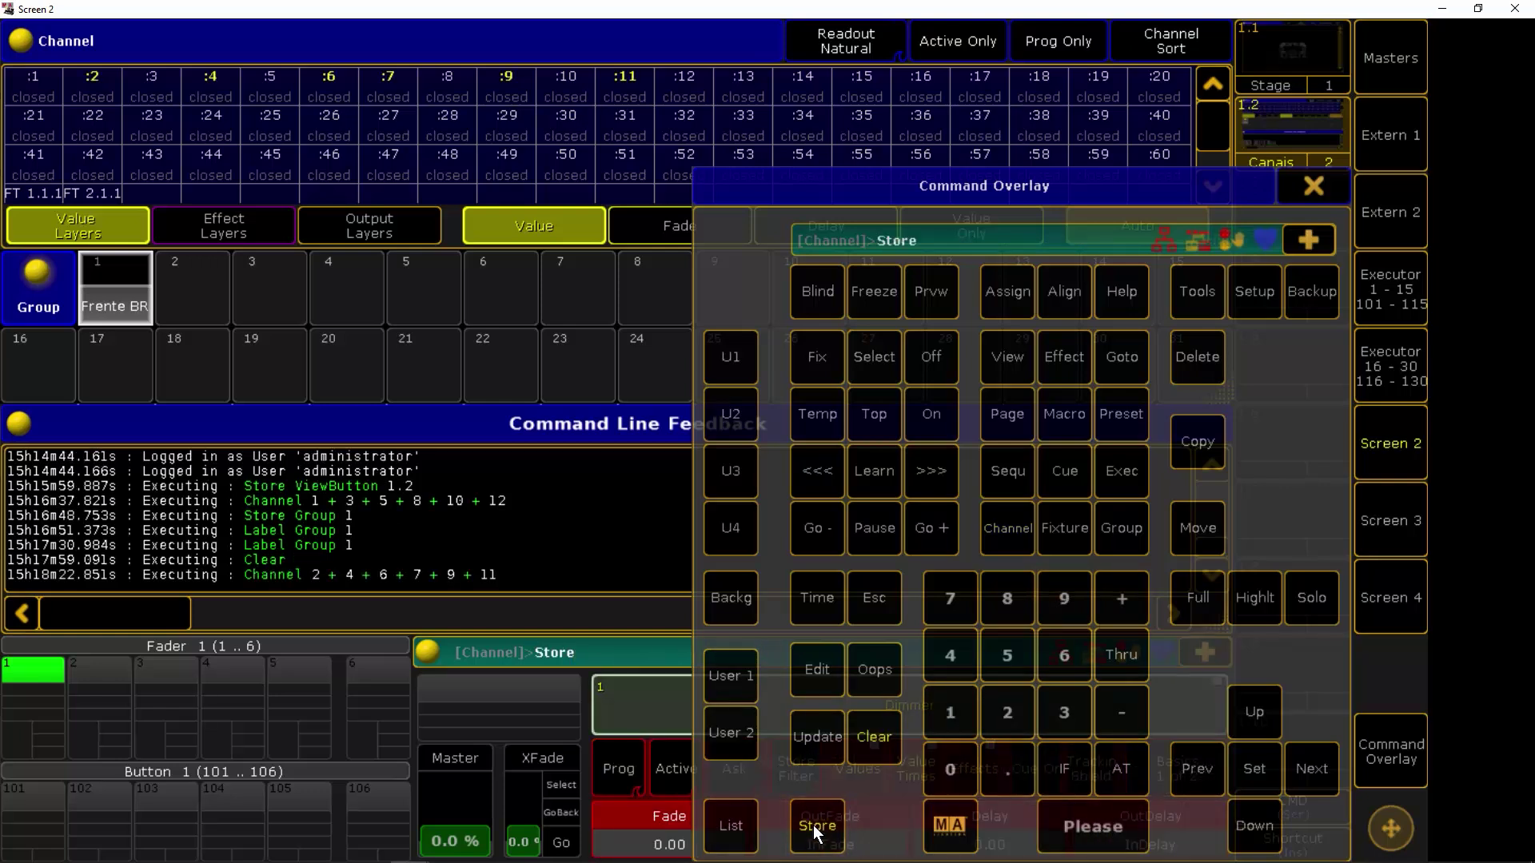
left_click(161, 286)
type("Frente AM")
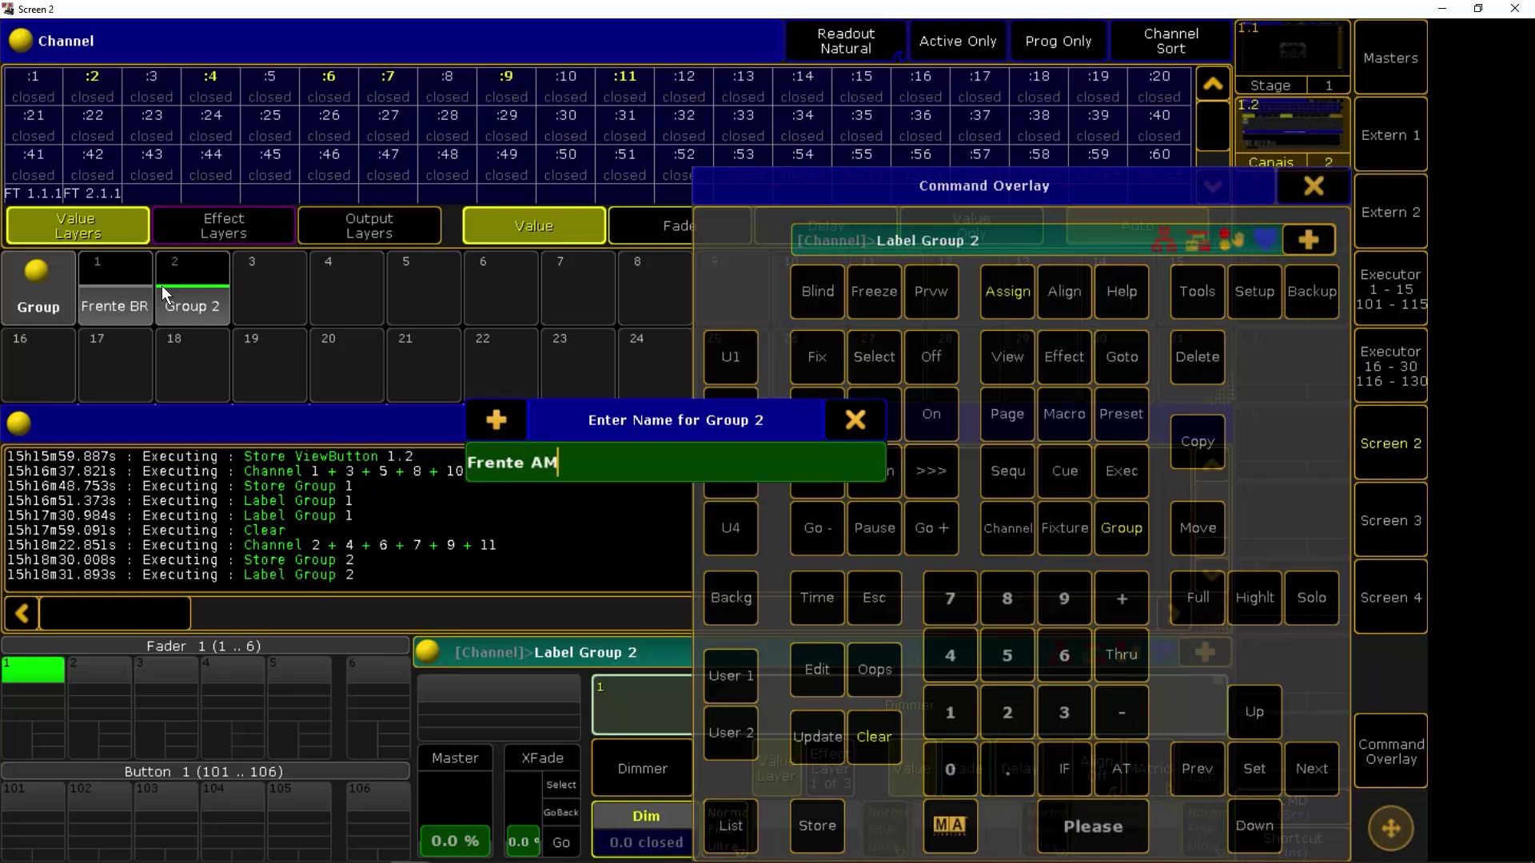
type("B")
key("Return")
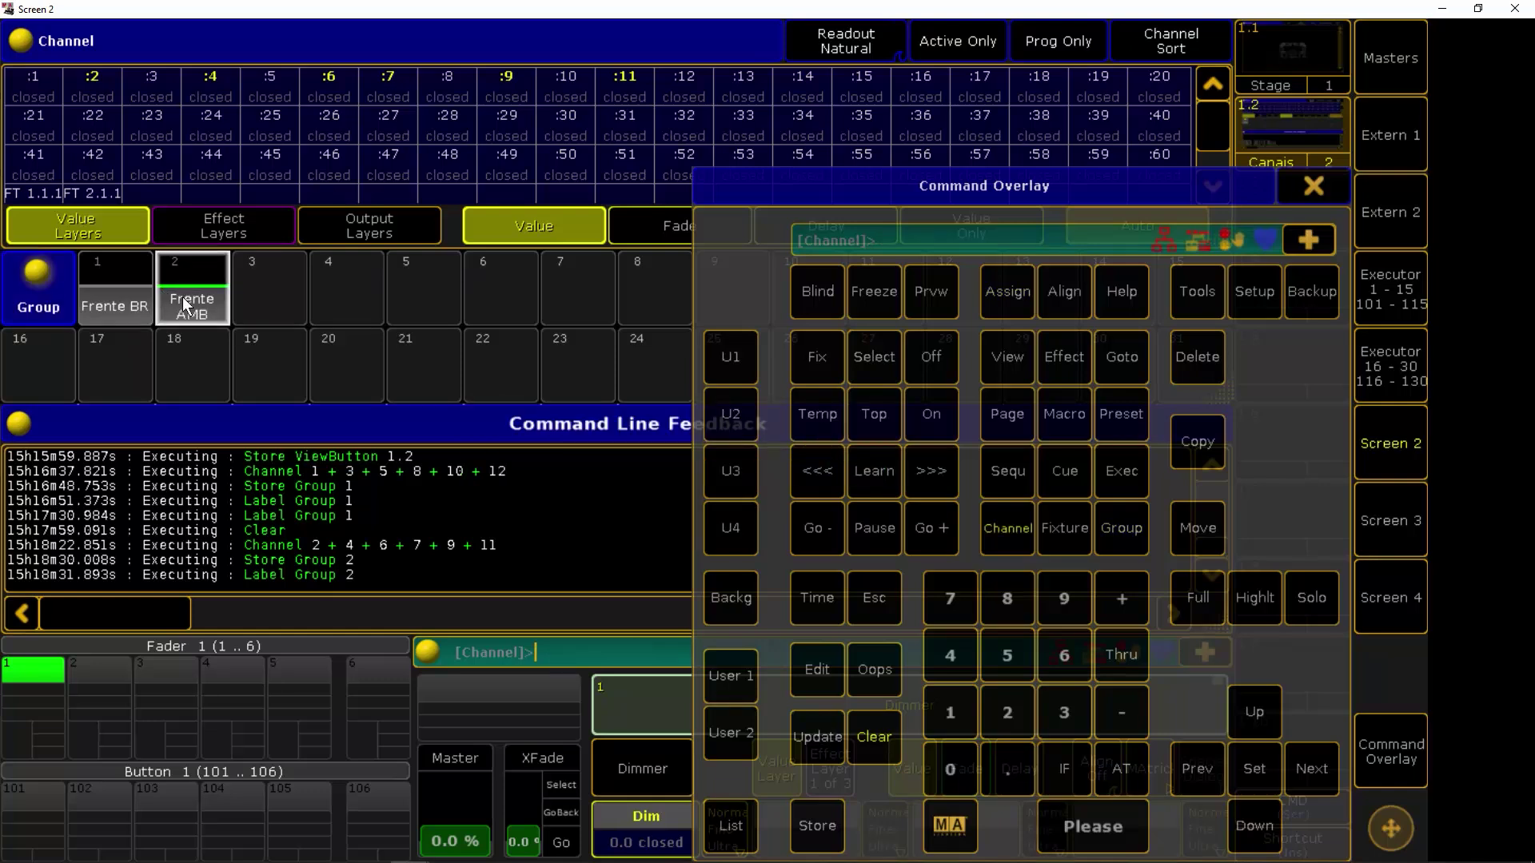
Clear the current selection and select channels 13, 15, 17, 20, 22 and 24 together
left_click(869, 737)
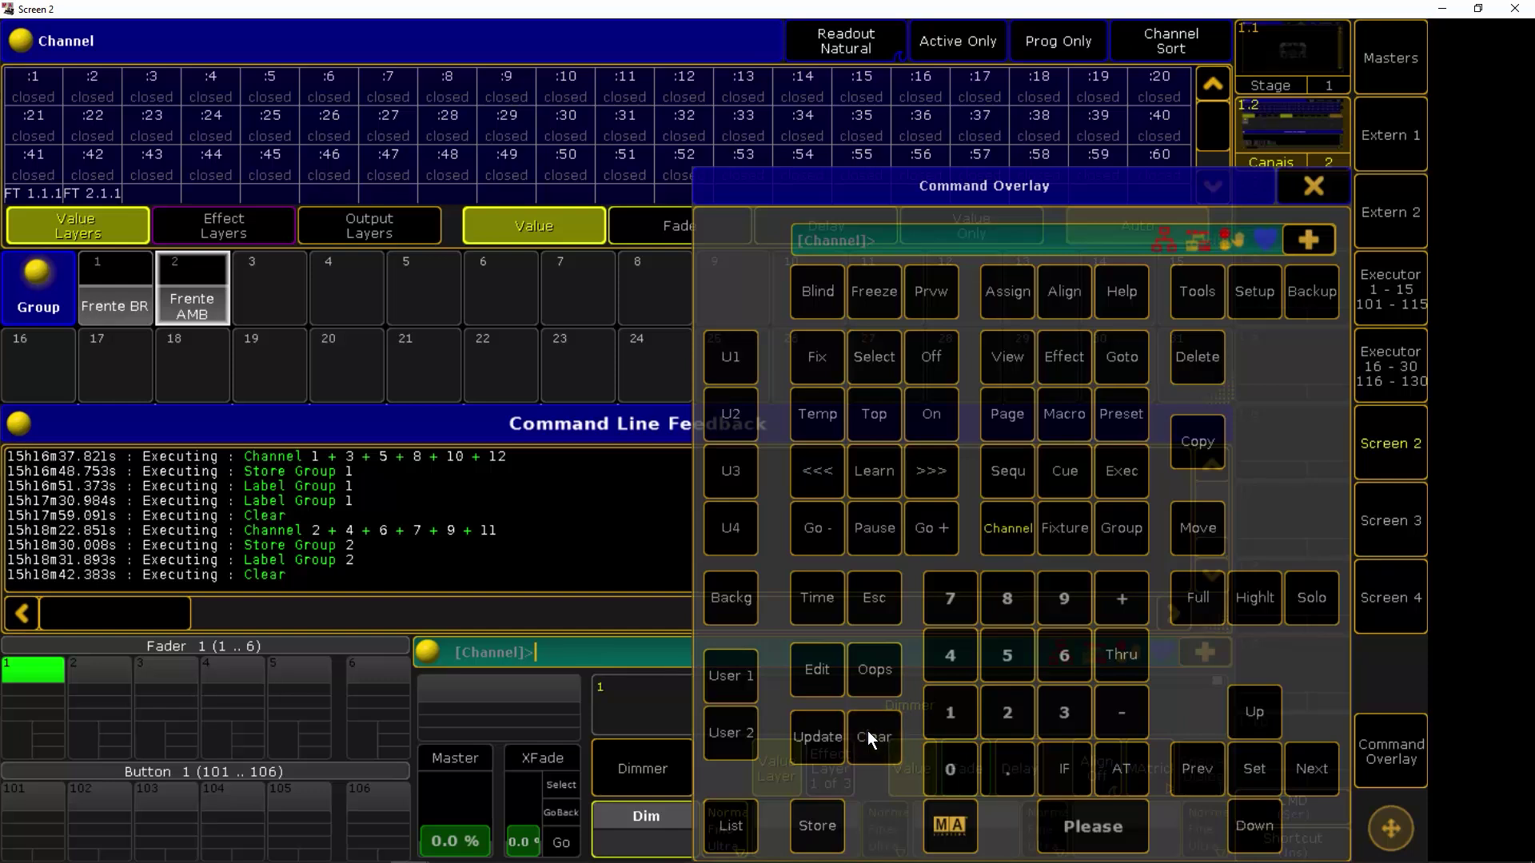
left_click(948, 719)
left_click(1062, 710)
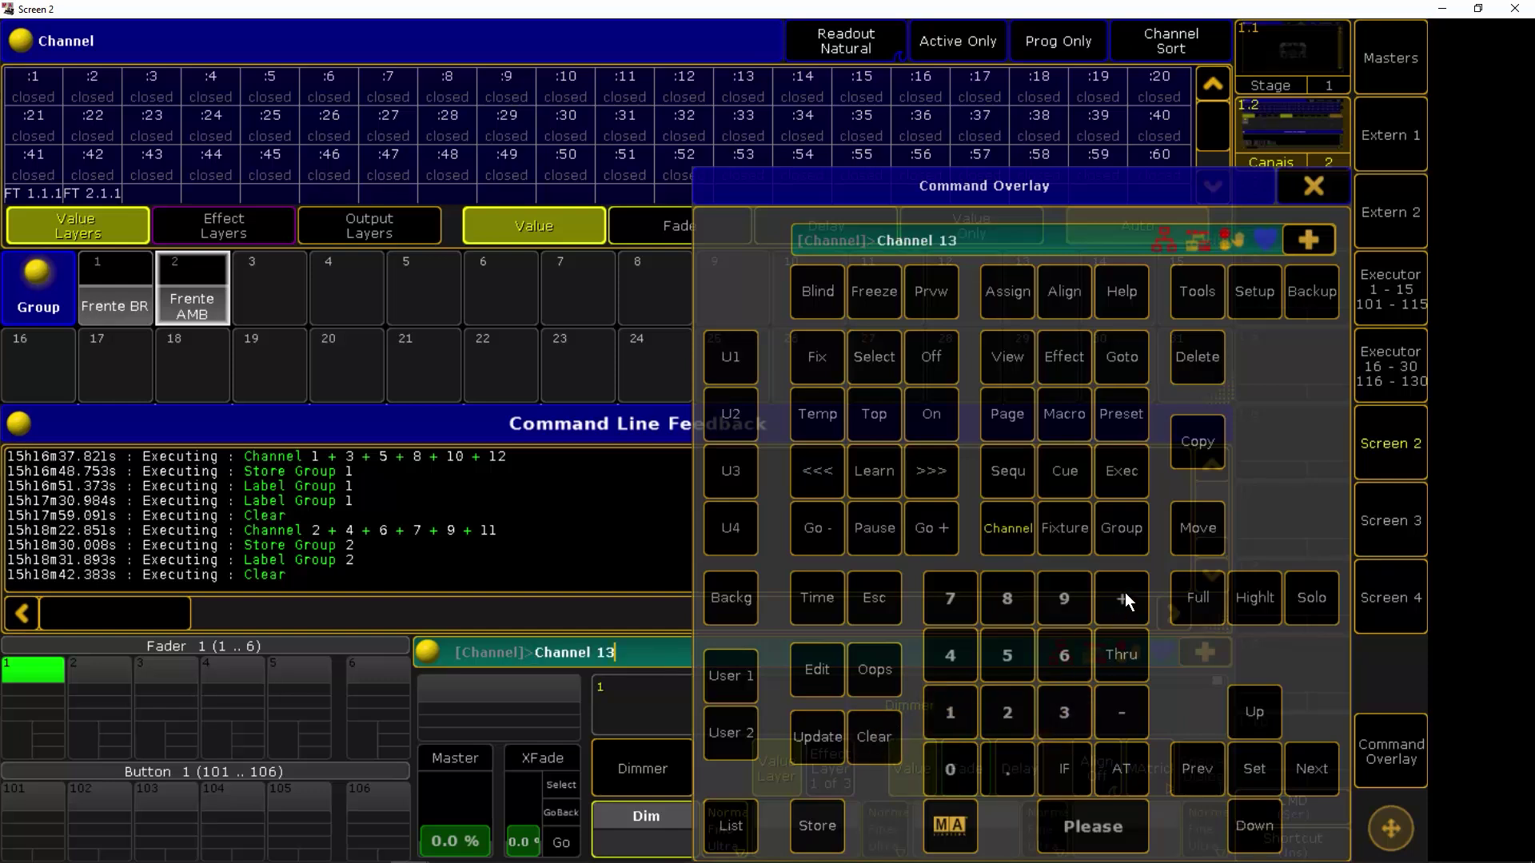
left_click(946, 714)
left_click(1003, 658)
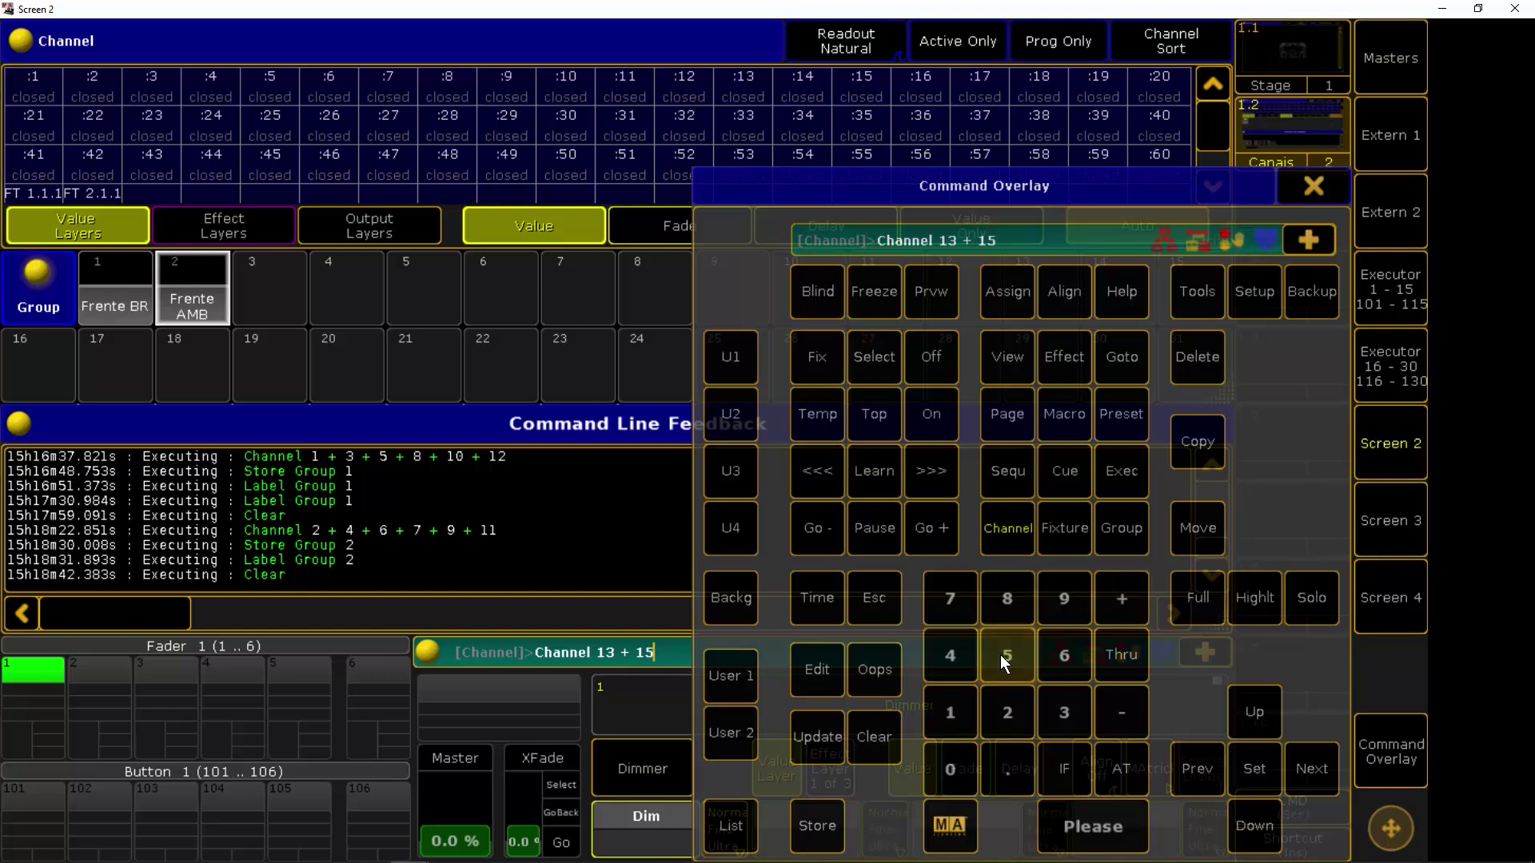
left_click(1122, 600)
left_click(959, 705)
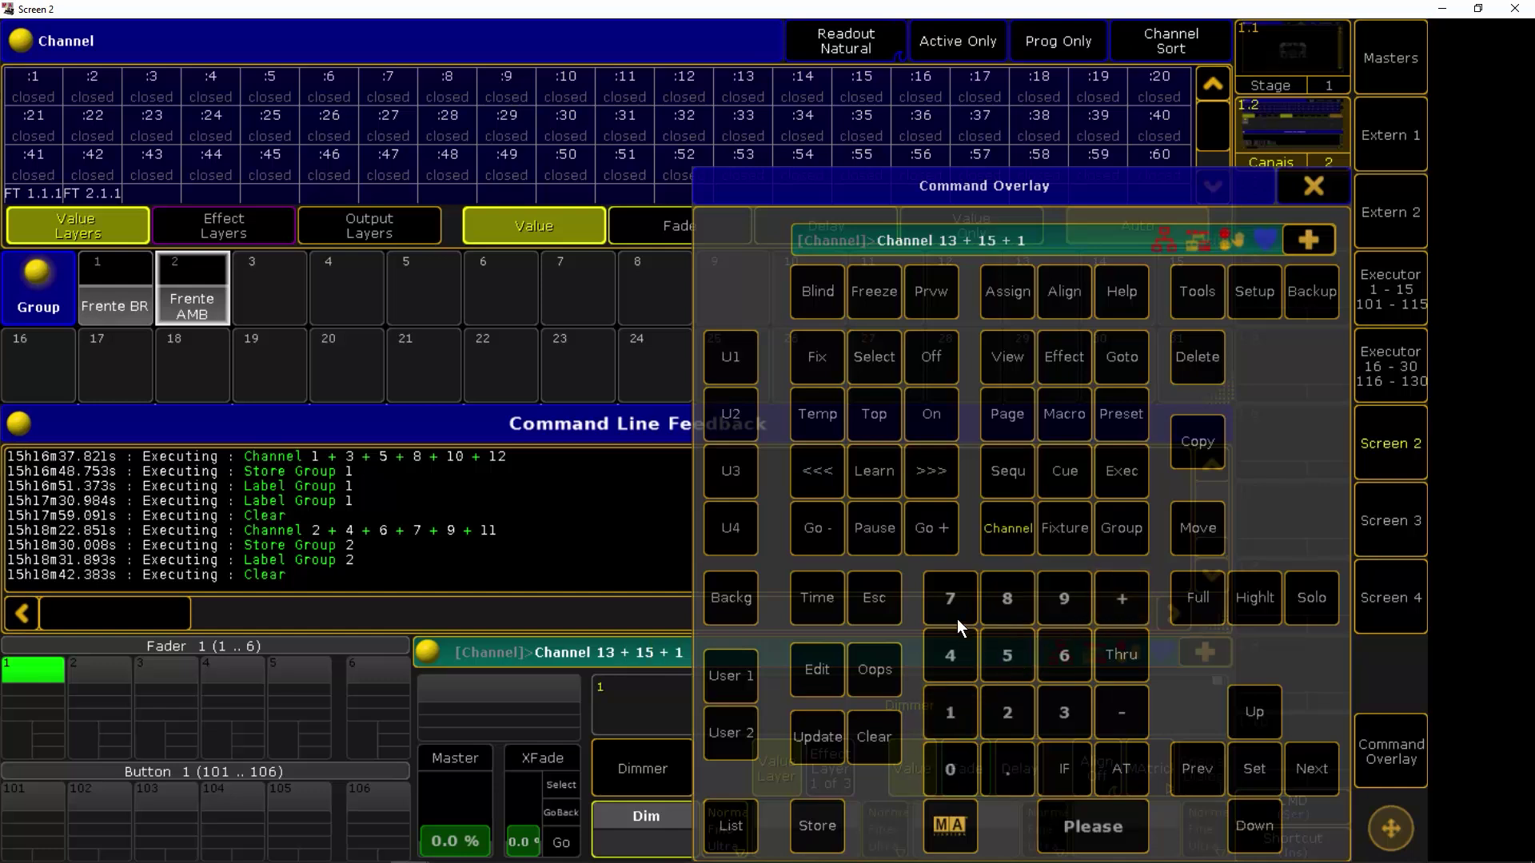
left_click(953, 605)
left_click(1012, 714)
left_click(951, 762)
left_click(1001, 711)
left_click(1001, 712)
left_click(1011, 708)
left_click(952, 655)
left_click(1094, 819)
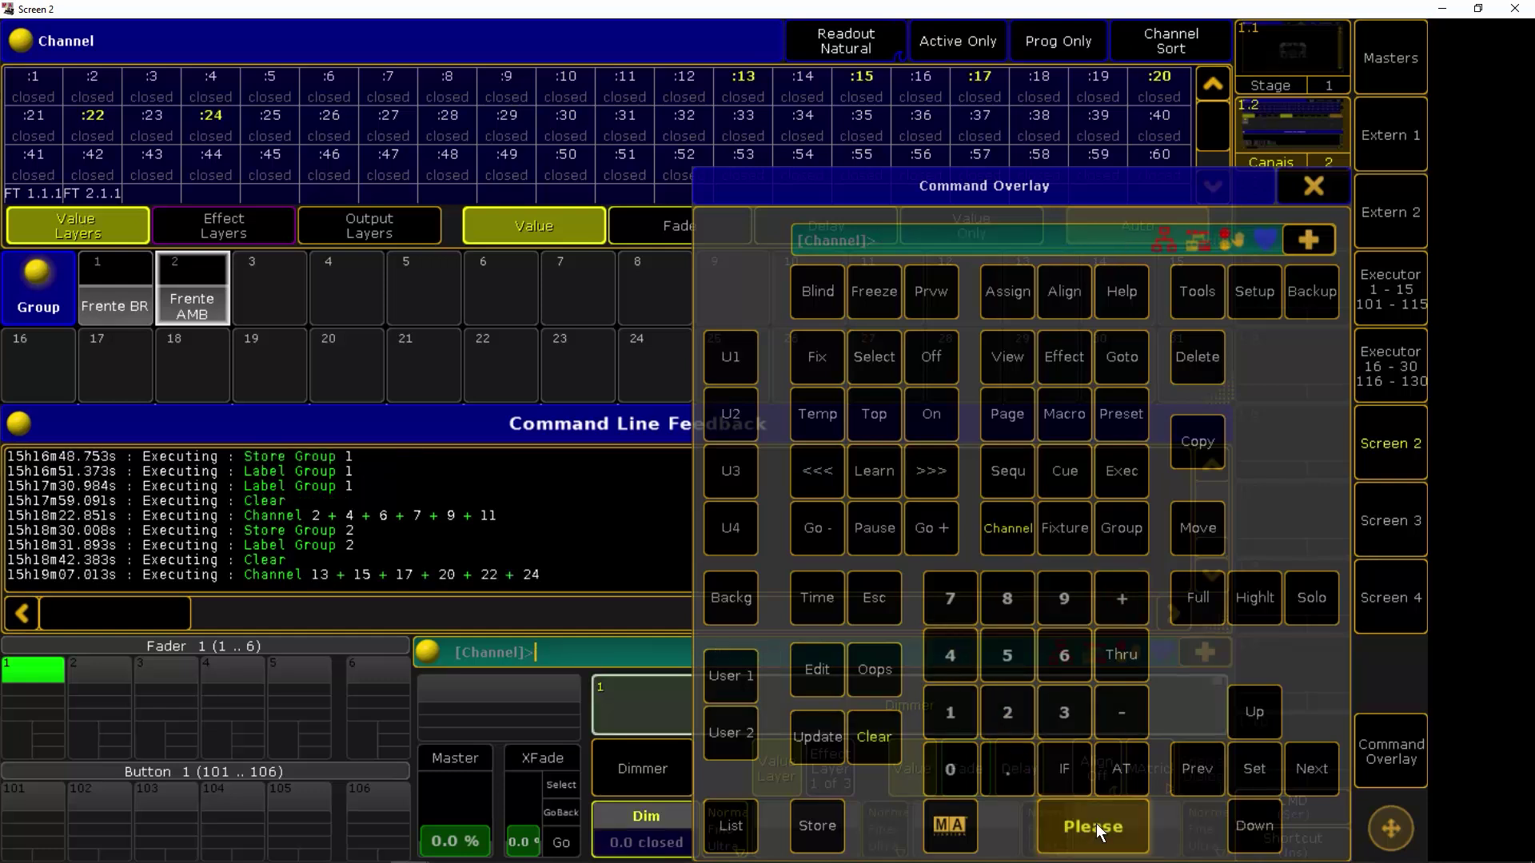
Store the selected channels as group 3 and name it Contra BR 1
left_click(819, 825)
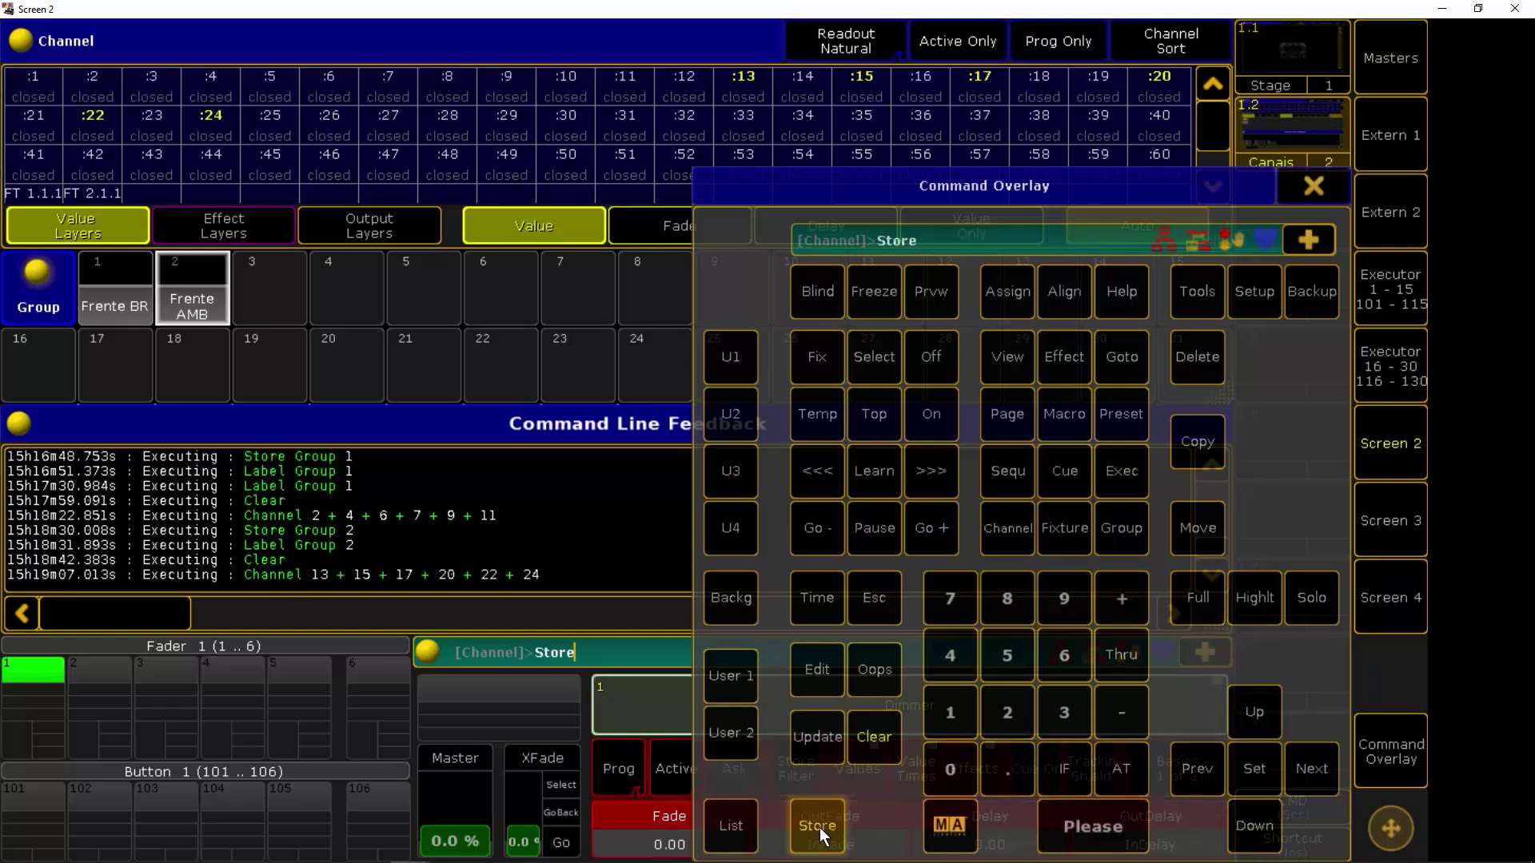
left_click(270, 290)
type("Contra")
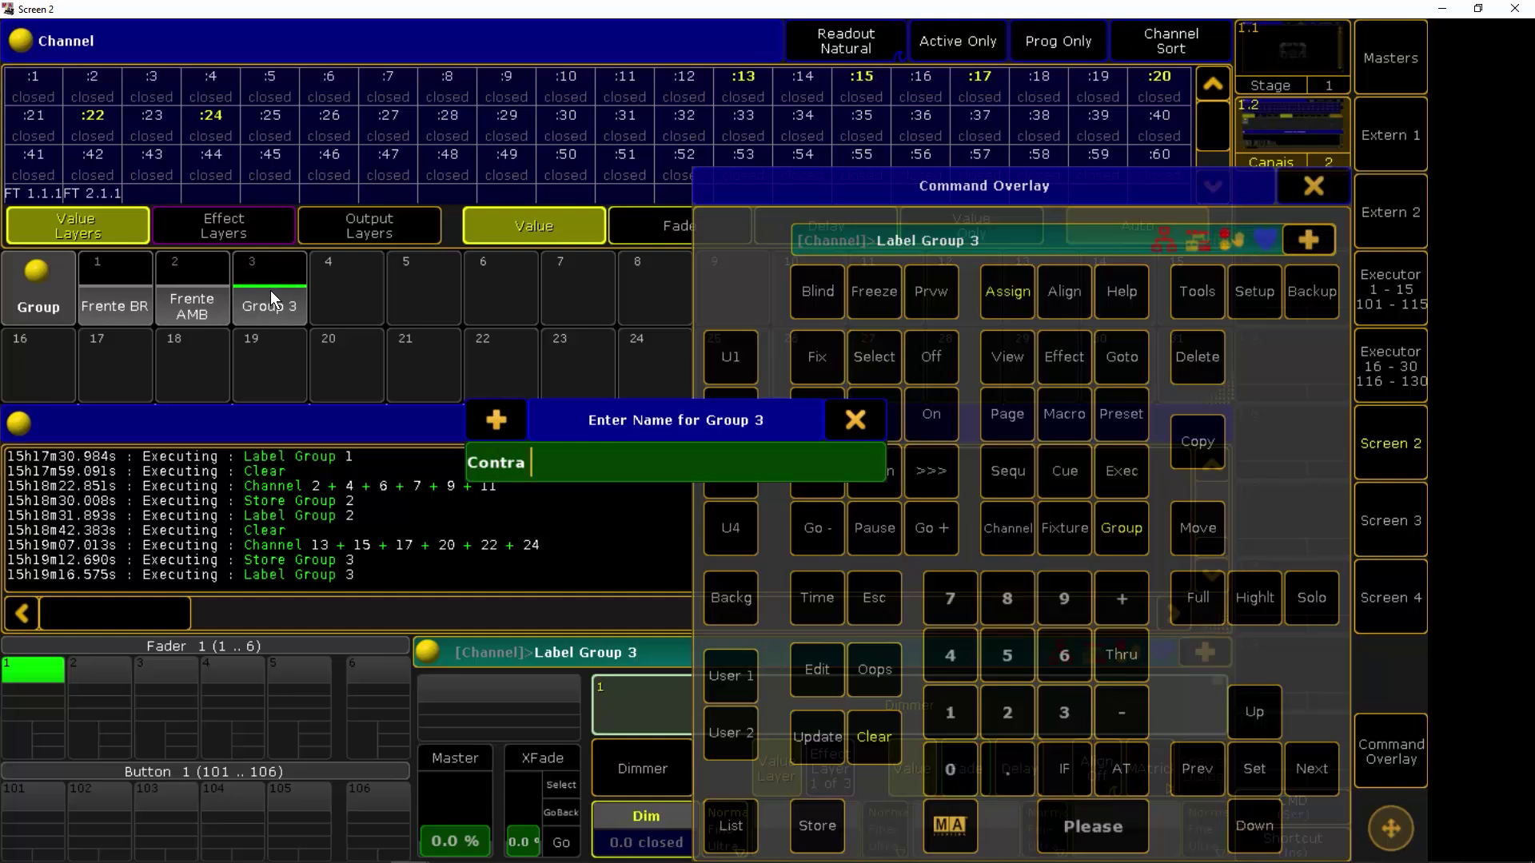
type(" BR 1")
key("Return")
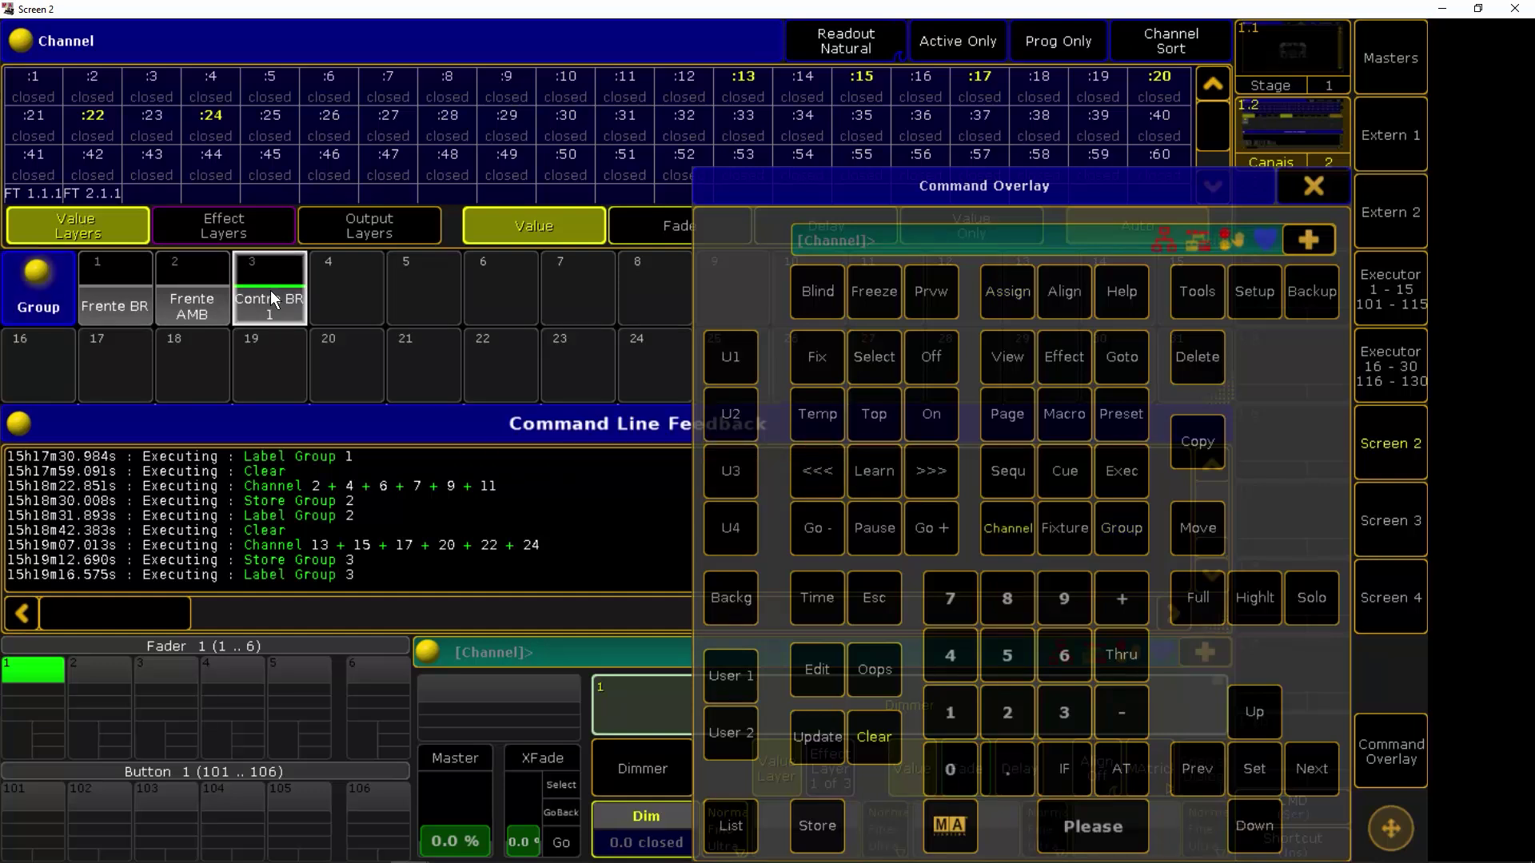
Clear the current selection and select channels 26, 28, 30, 31, 33 and 35 together
left_click(875, 737)
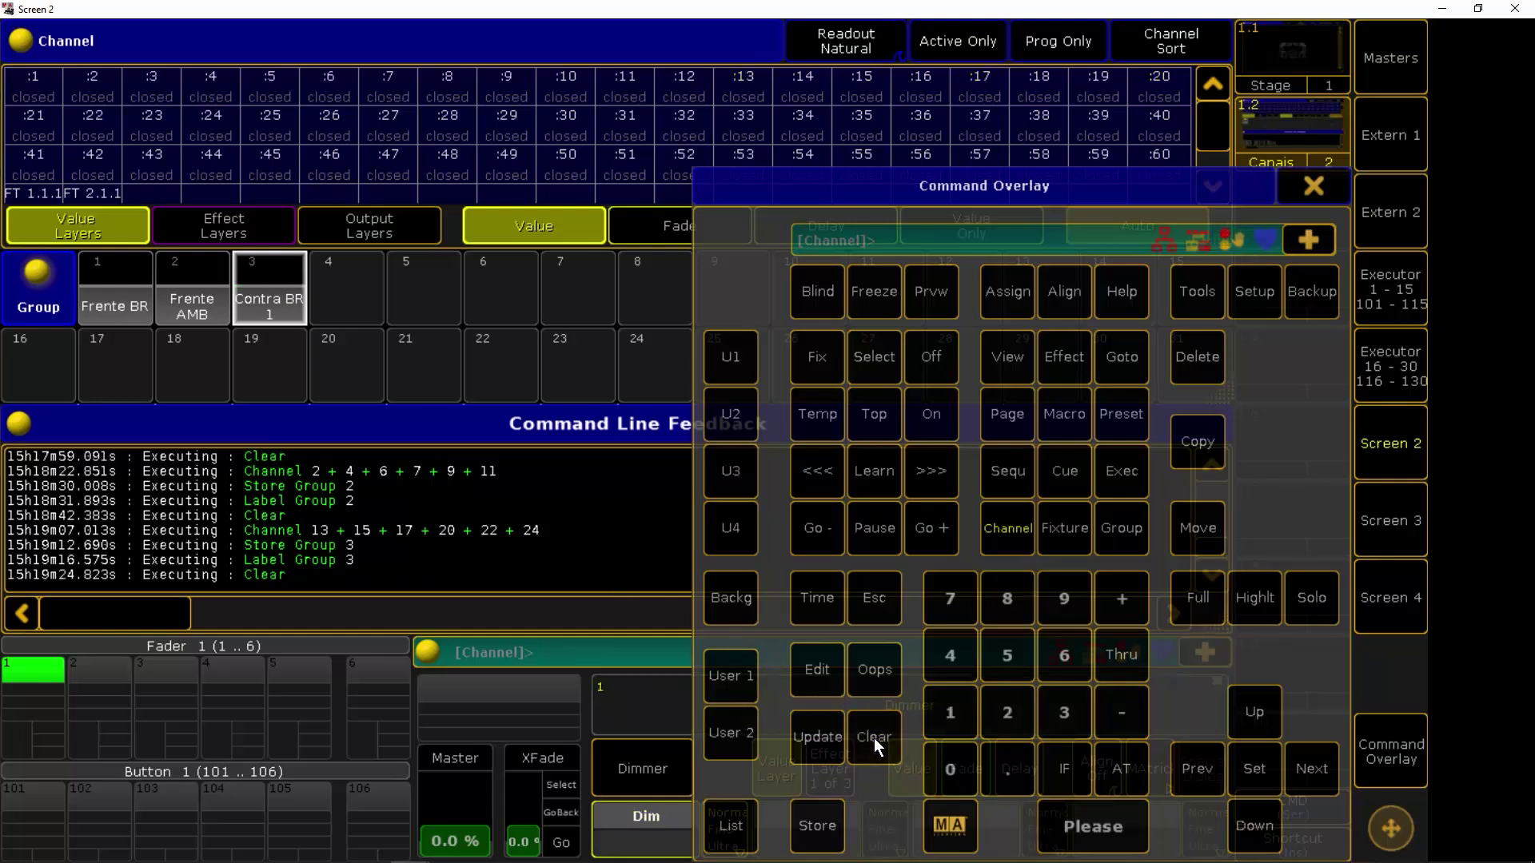
left_click(1003, 707)
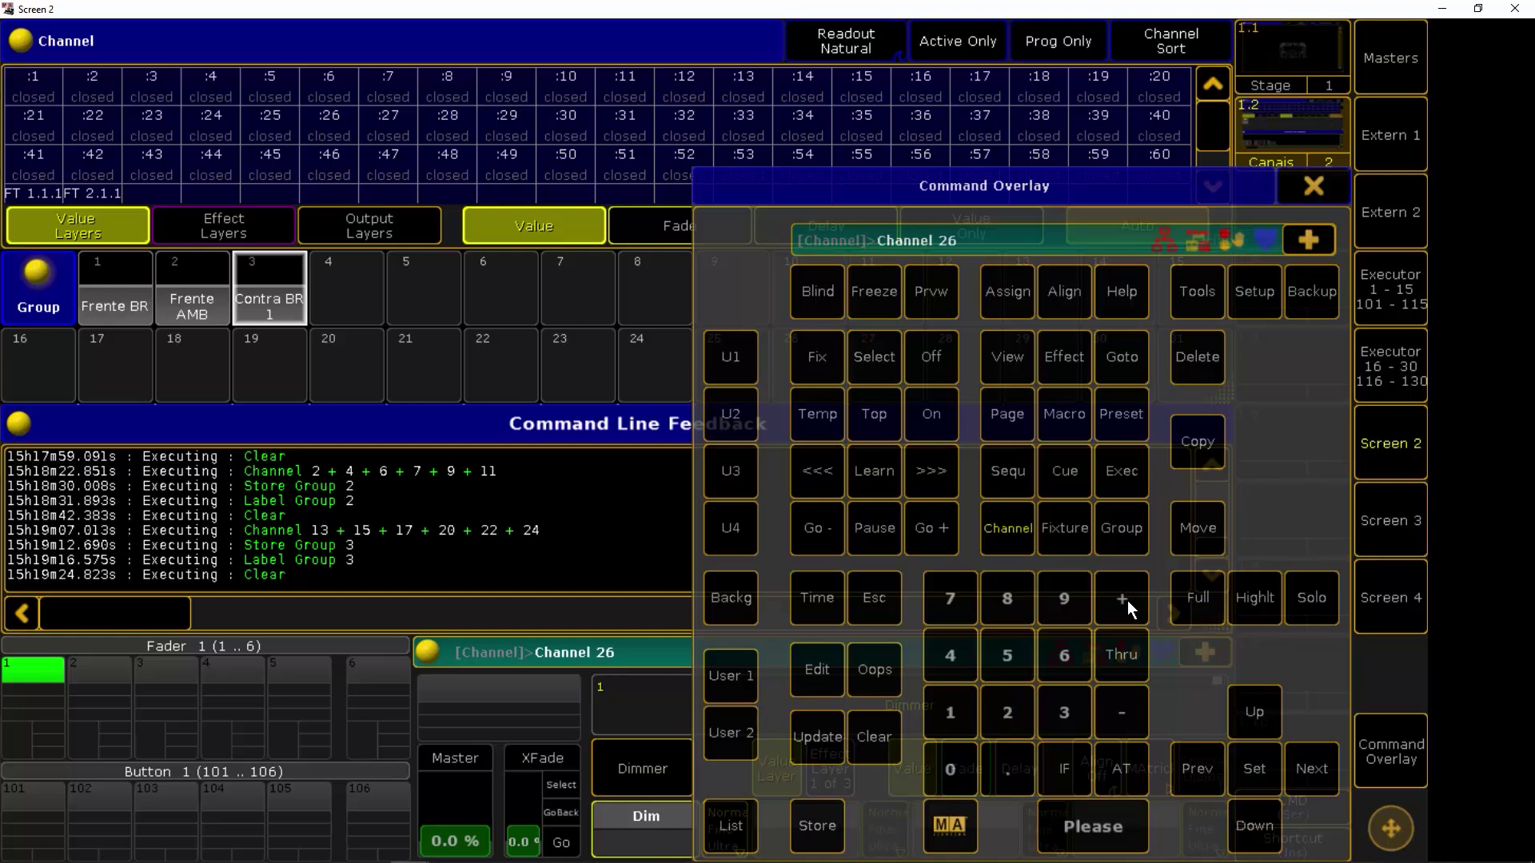
left_click(1011, 708)
left_click(1011, 601)
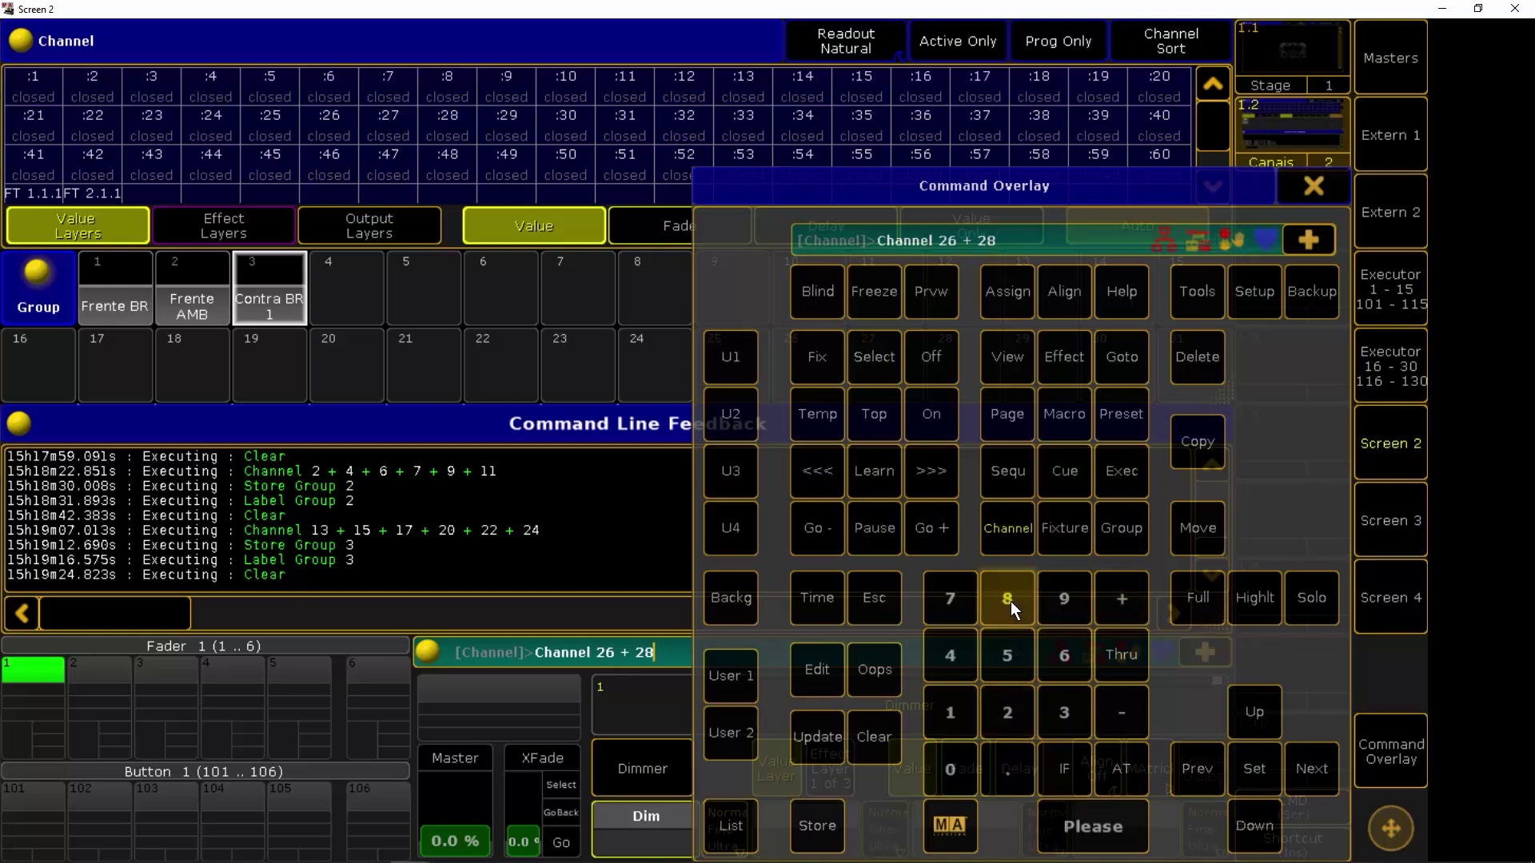
left_click(1119, 599)
left_click(1063, 714)
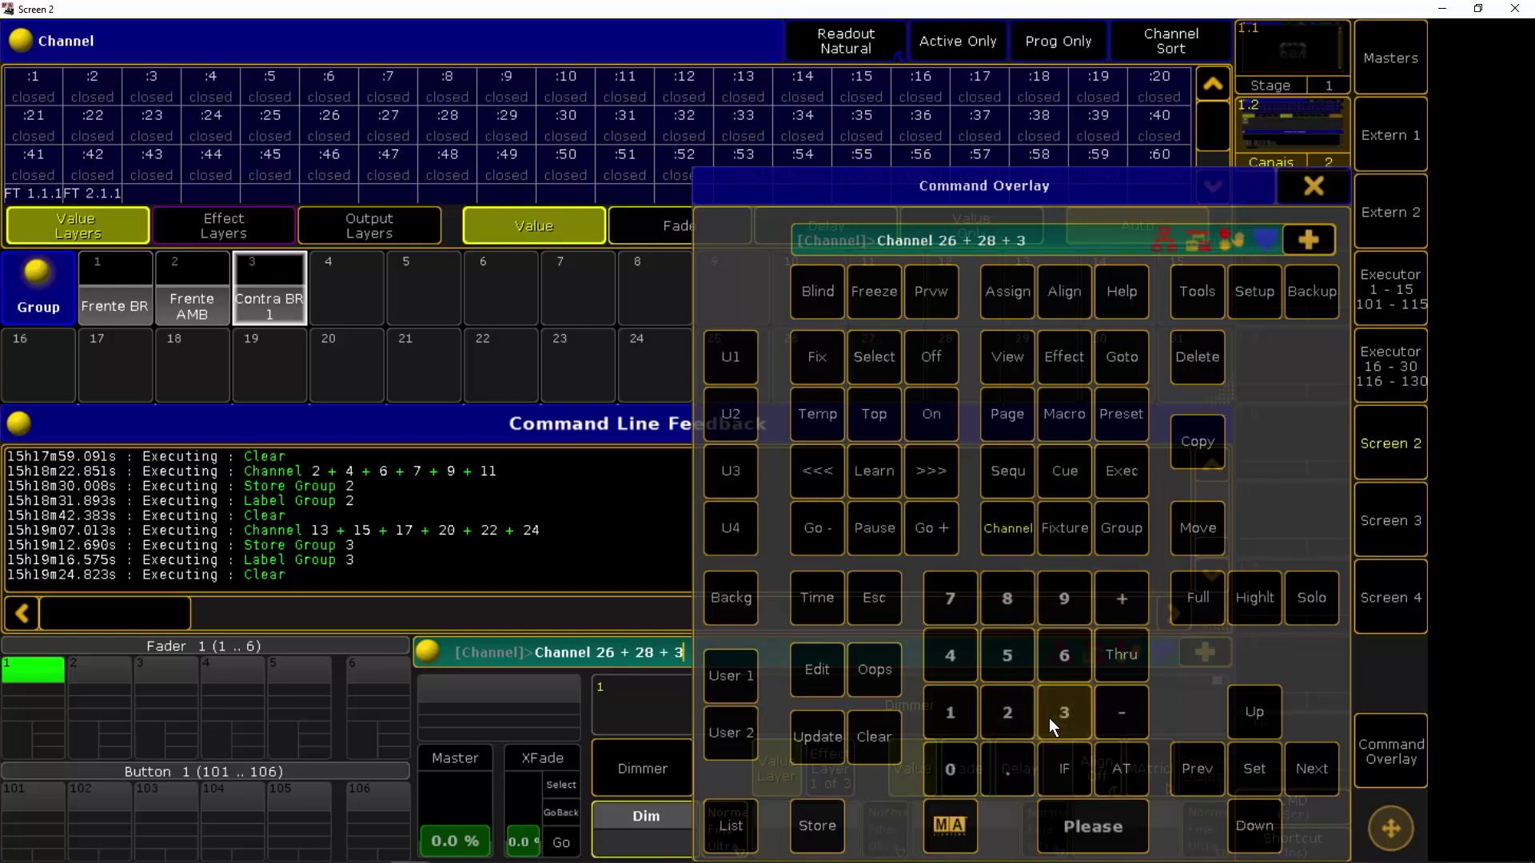
left_click(947, 766)
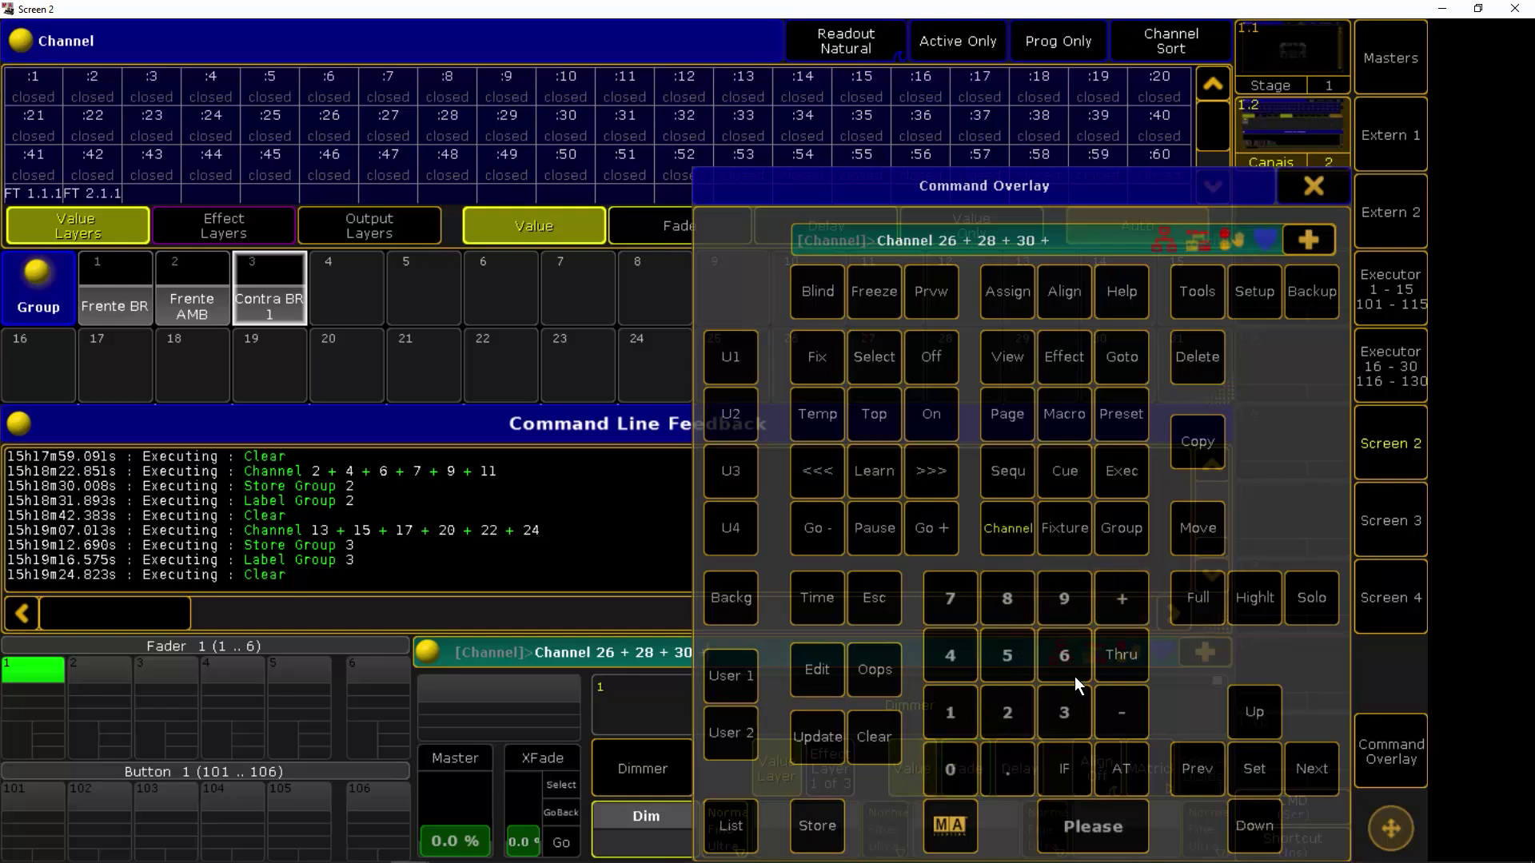
left_click(1065, 707)
left_click(1063, 713)
left_click(1064, 713)
left_click(1062, 711)
left_click(1007, 657)
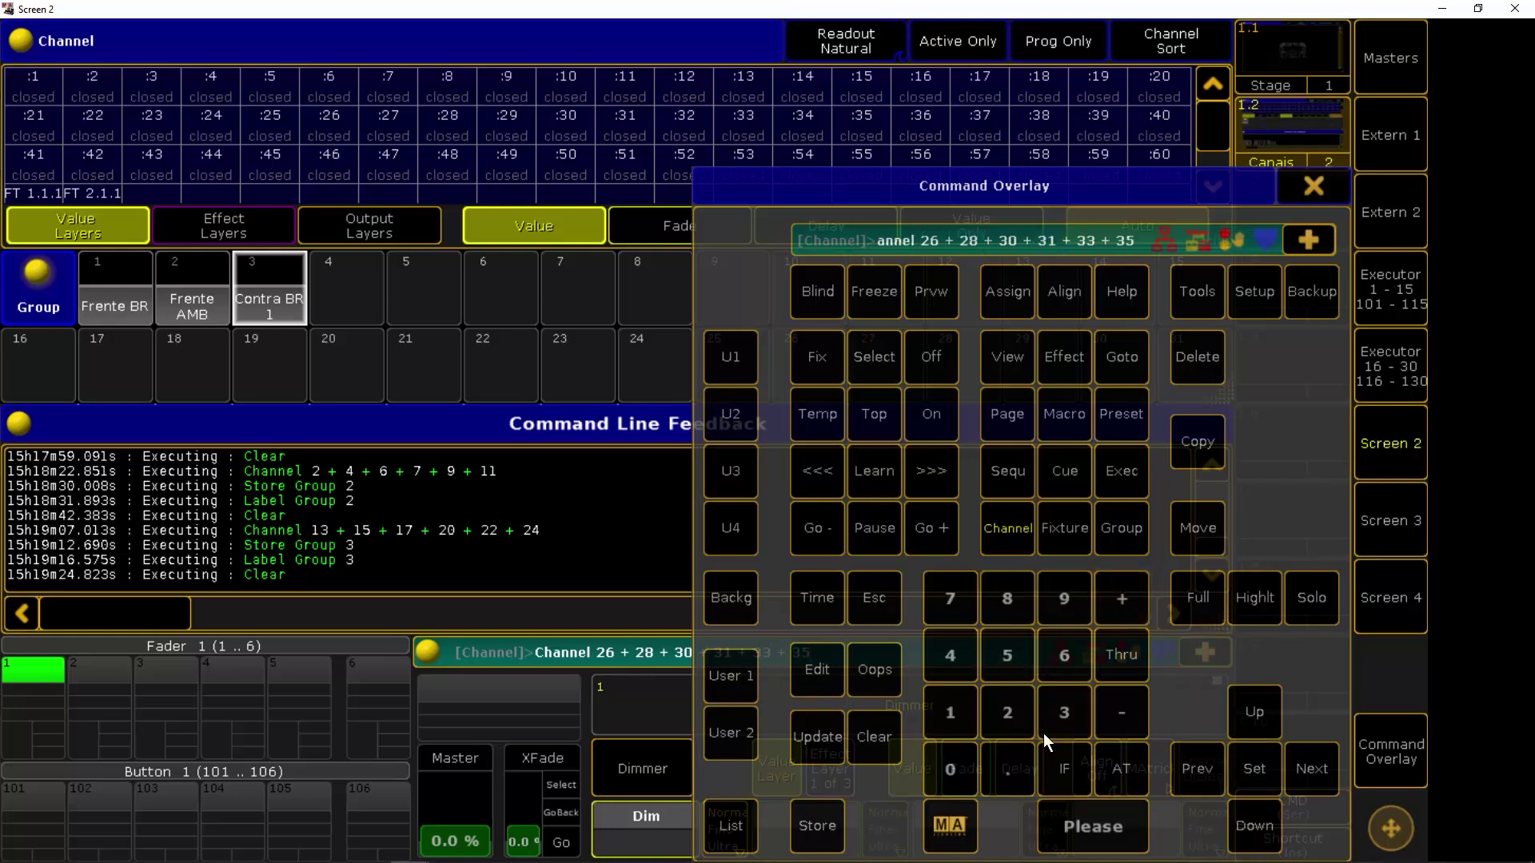
left_click(1106, 833)
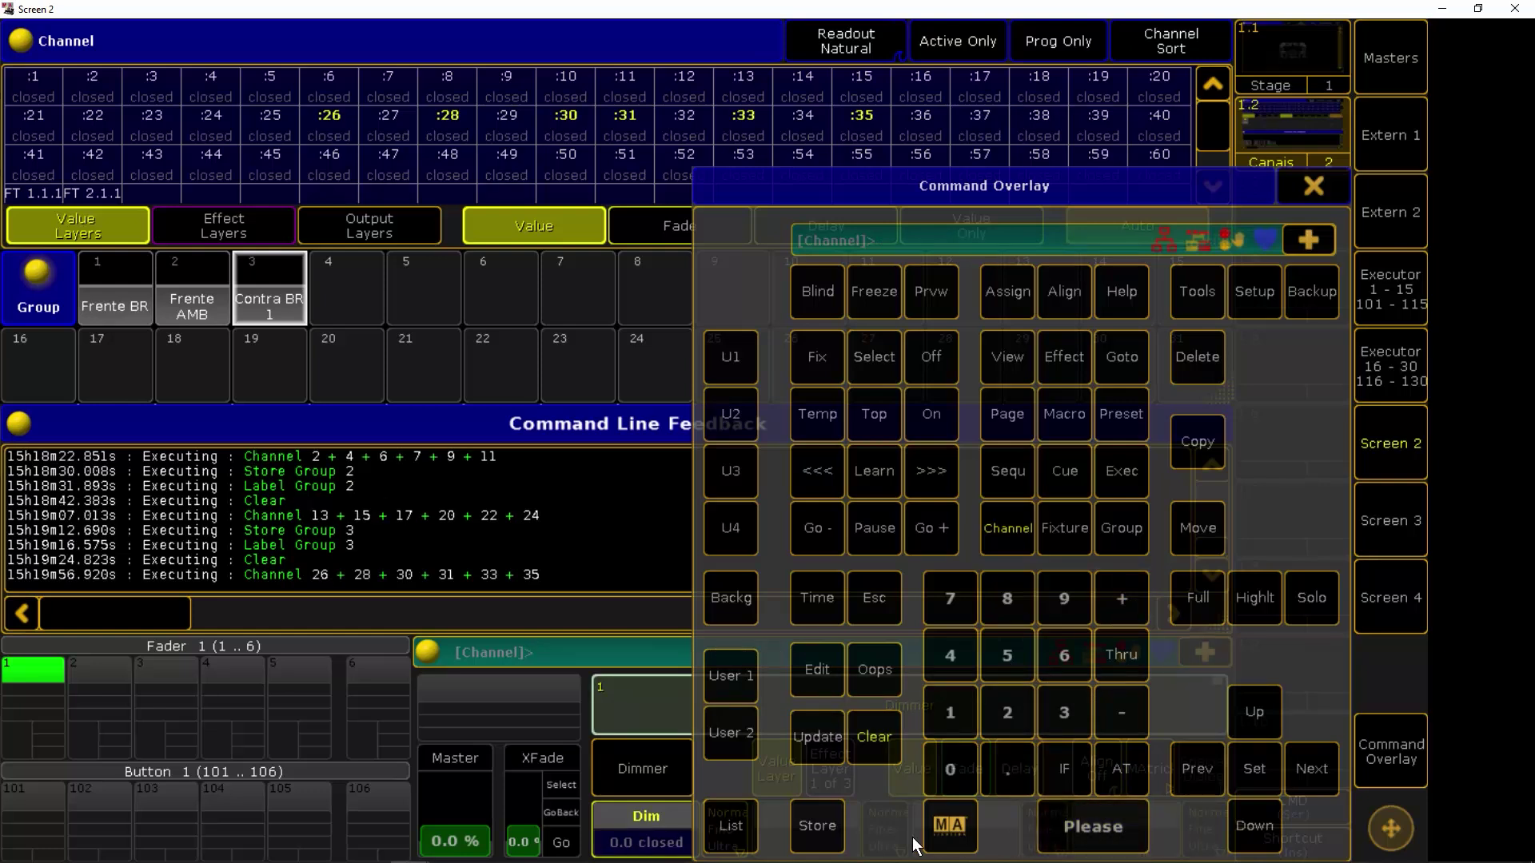
Store the selected channels as group 4 and name it Contra BR 2
left_click(817, 827)
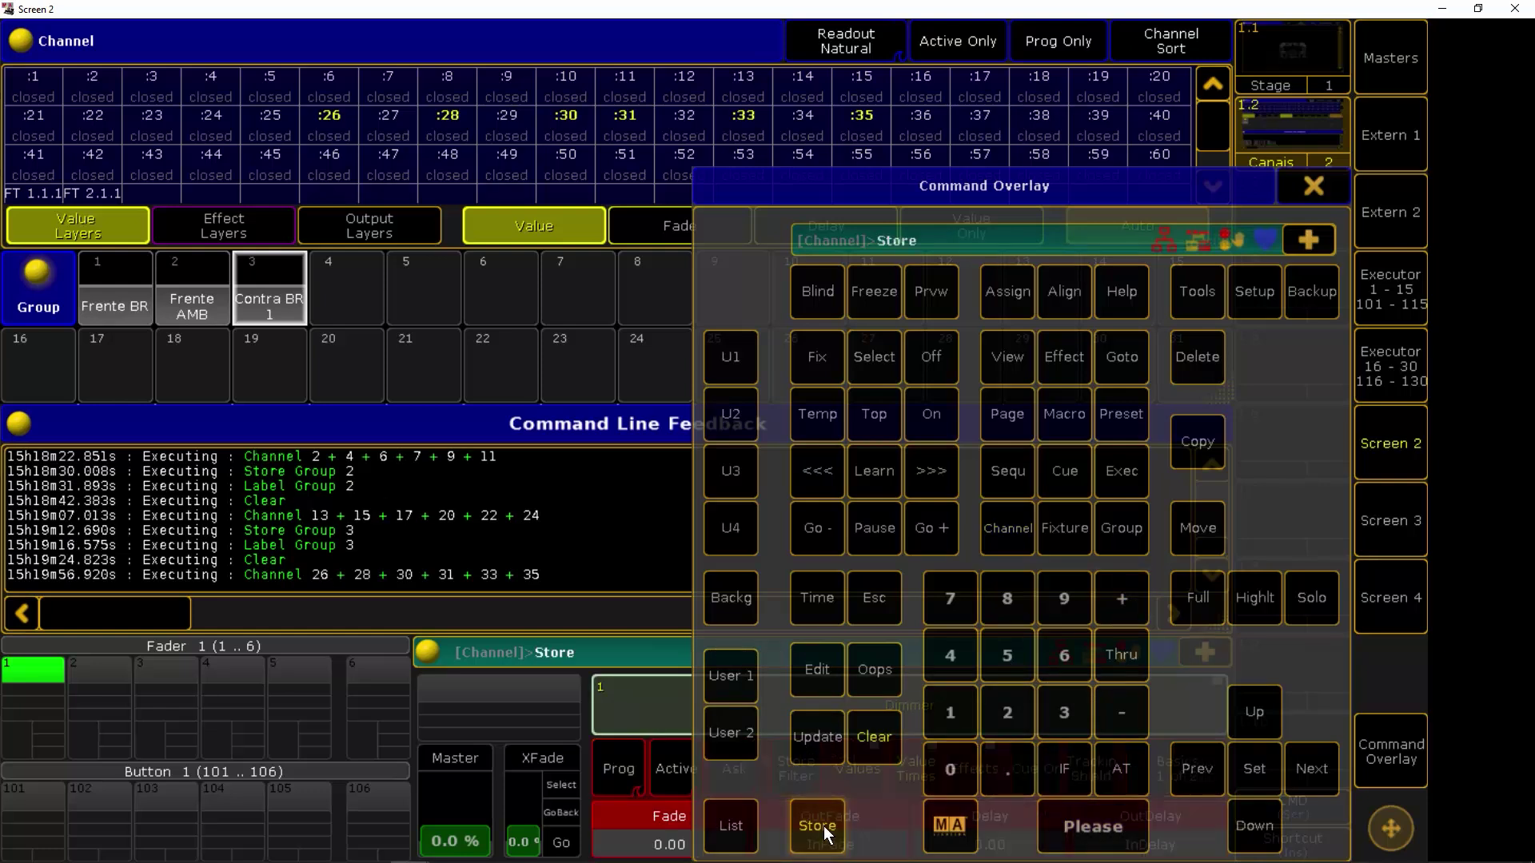
left_click(341, 277)
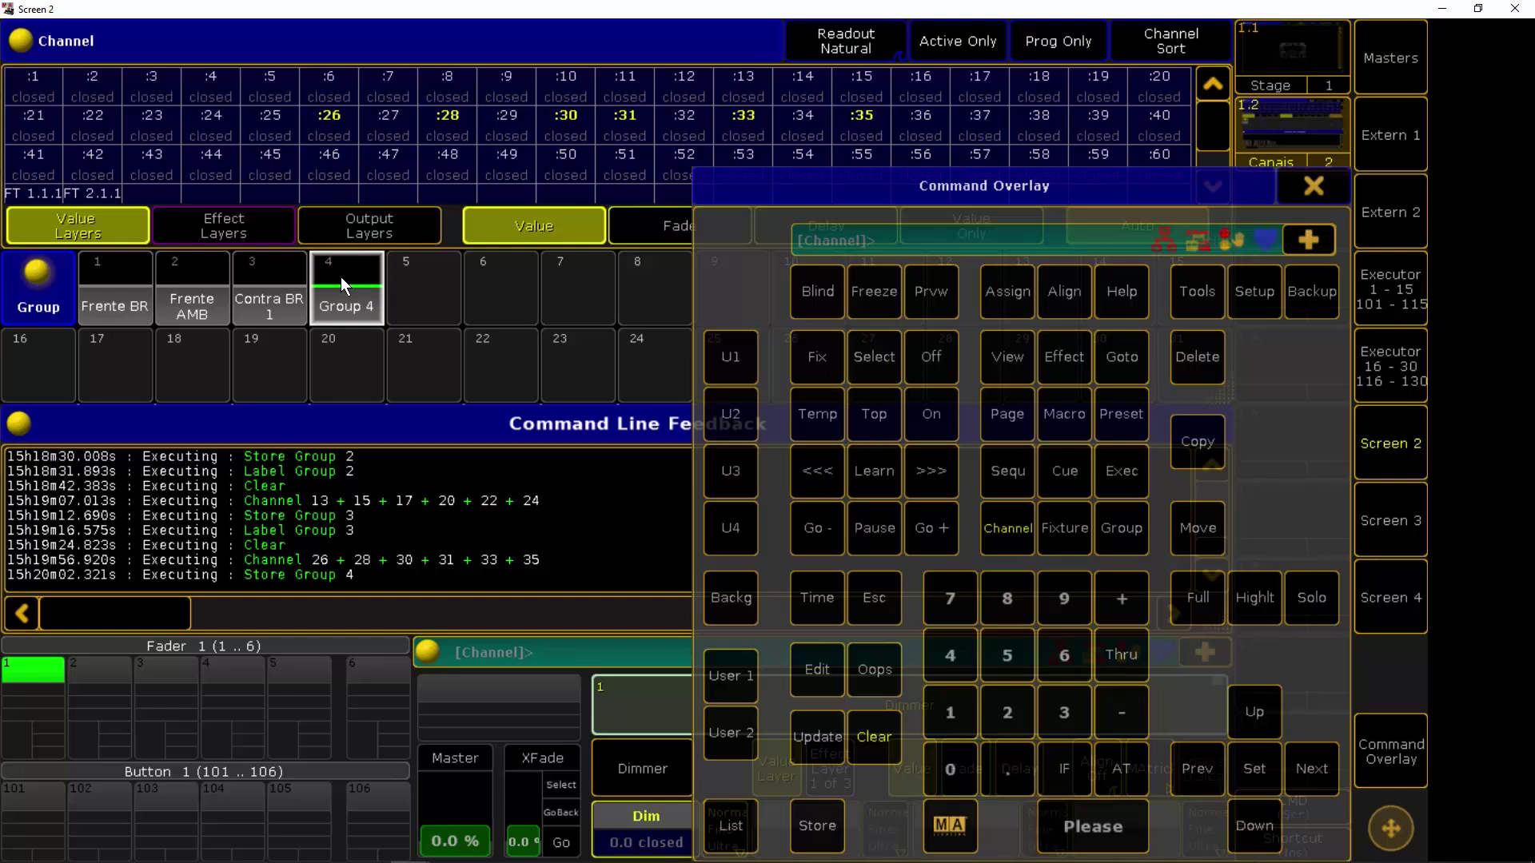
left_click(341, 276)
type("Contra")
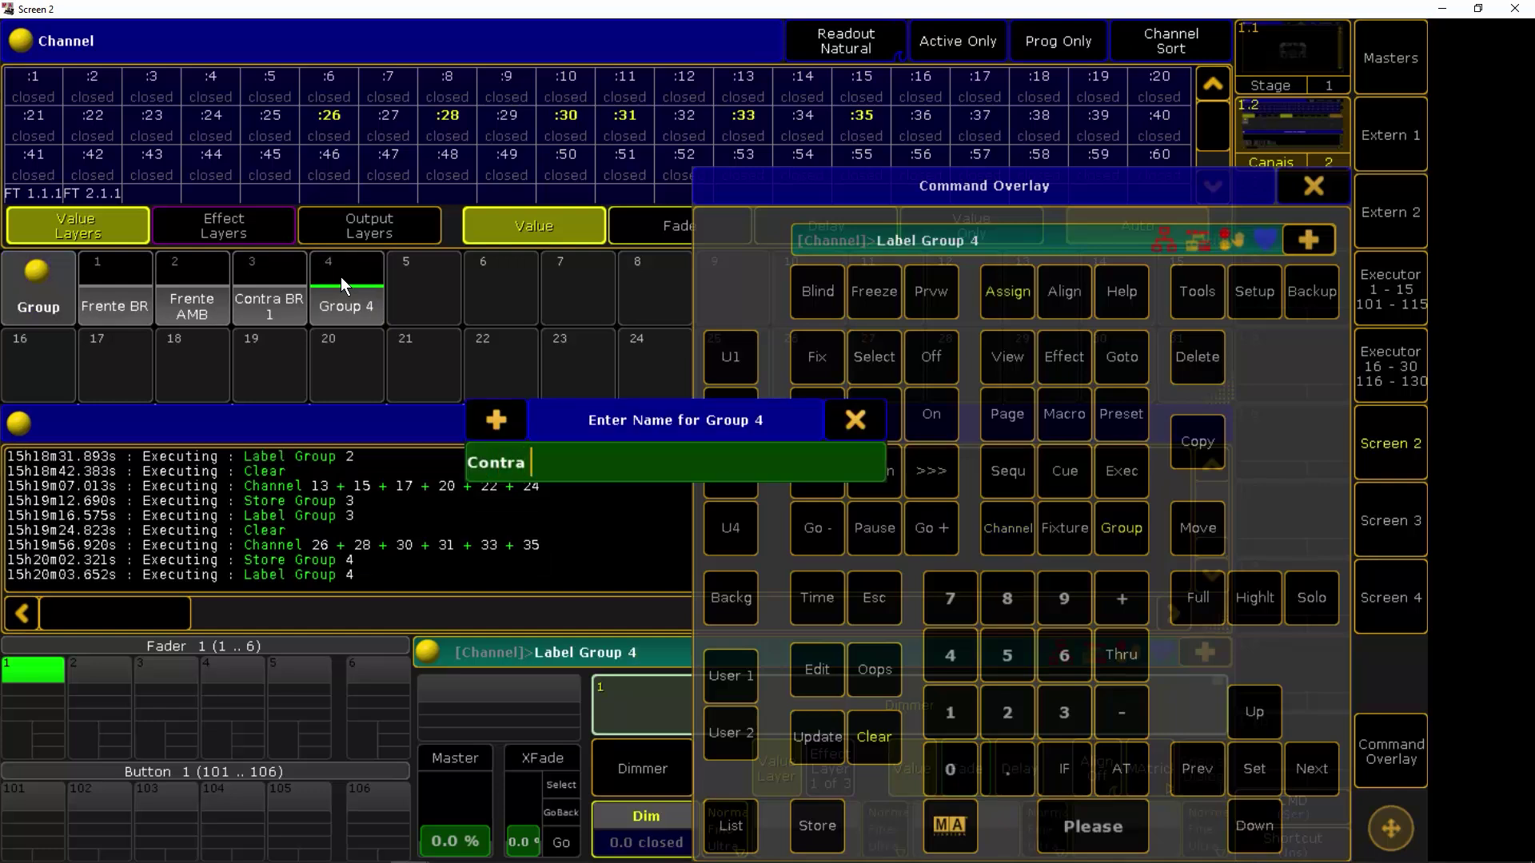
type(" BR 2")
key("Return")
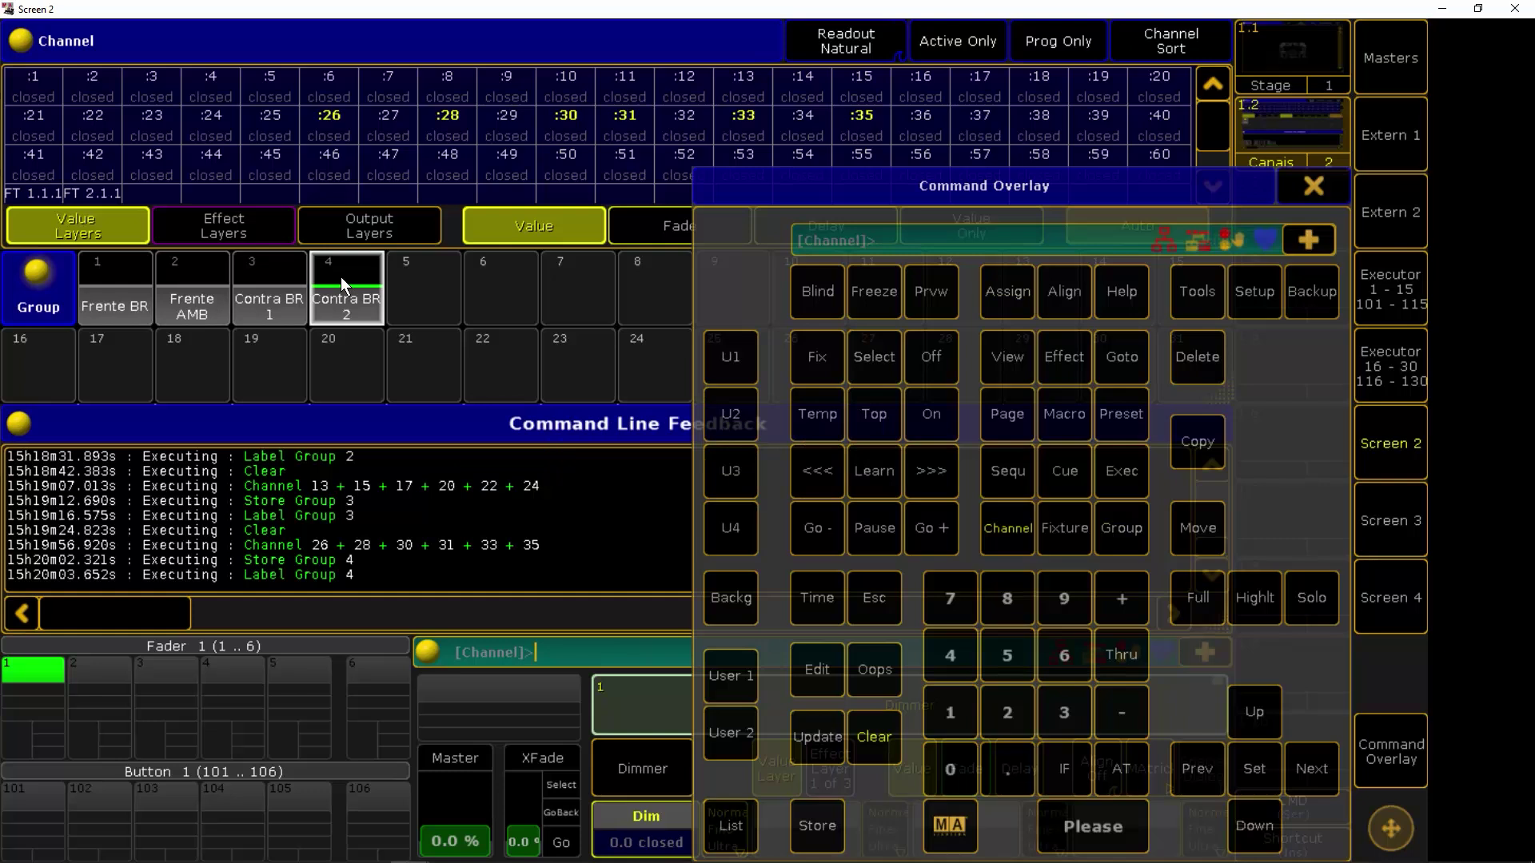
From a cleared selection, combine groups Contra BR 1 and Contra BR 2 and store them as group 5 named Todos Contra BR
left_click(875, 736)
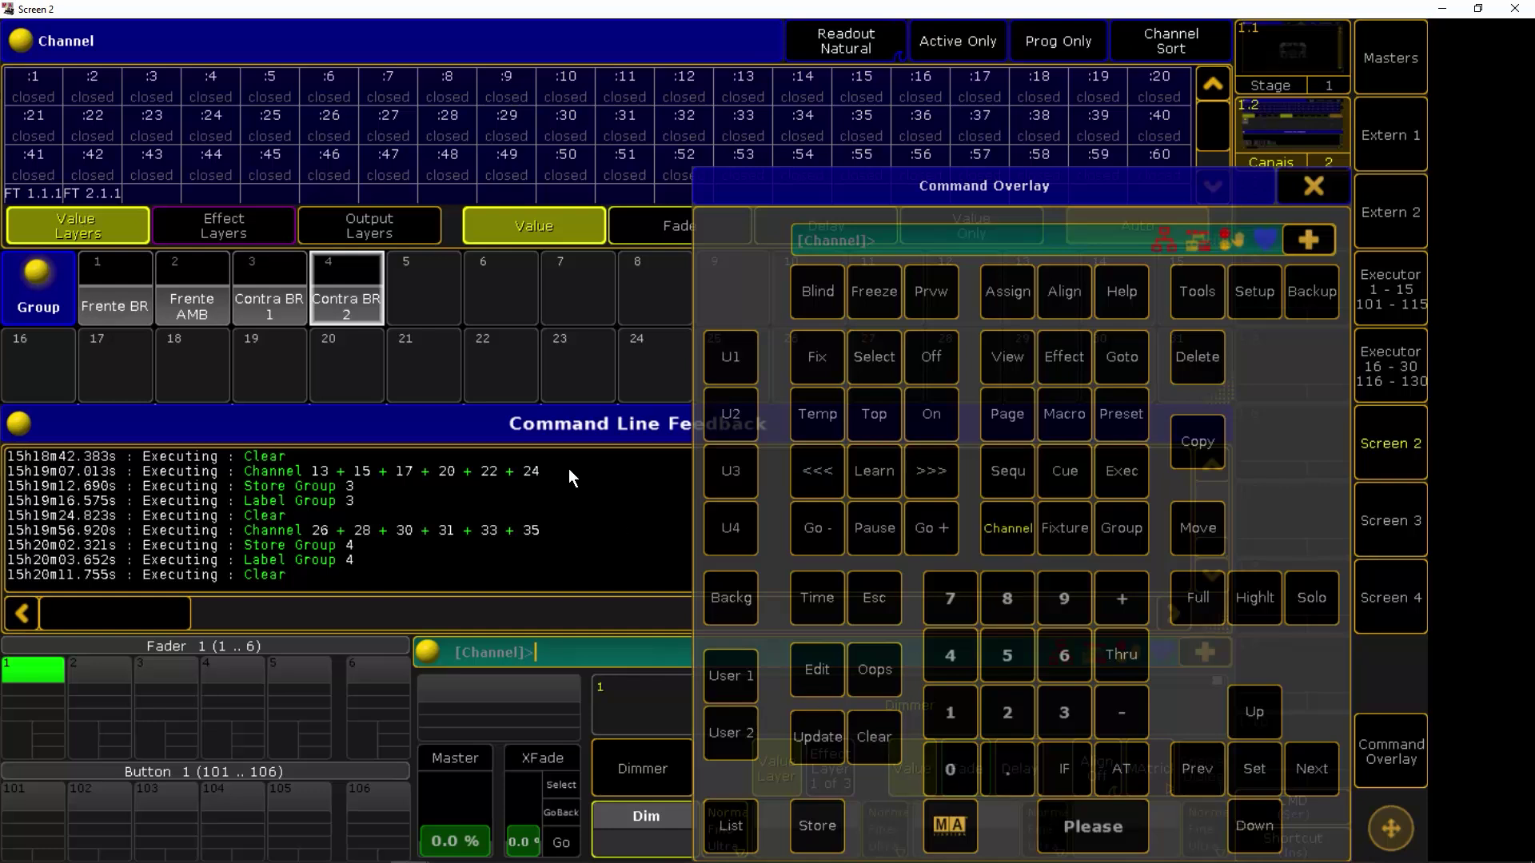
left_click(277, 285)
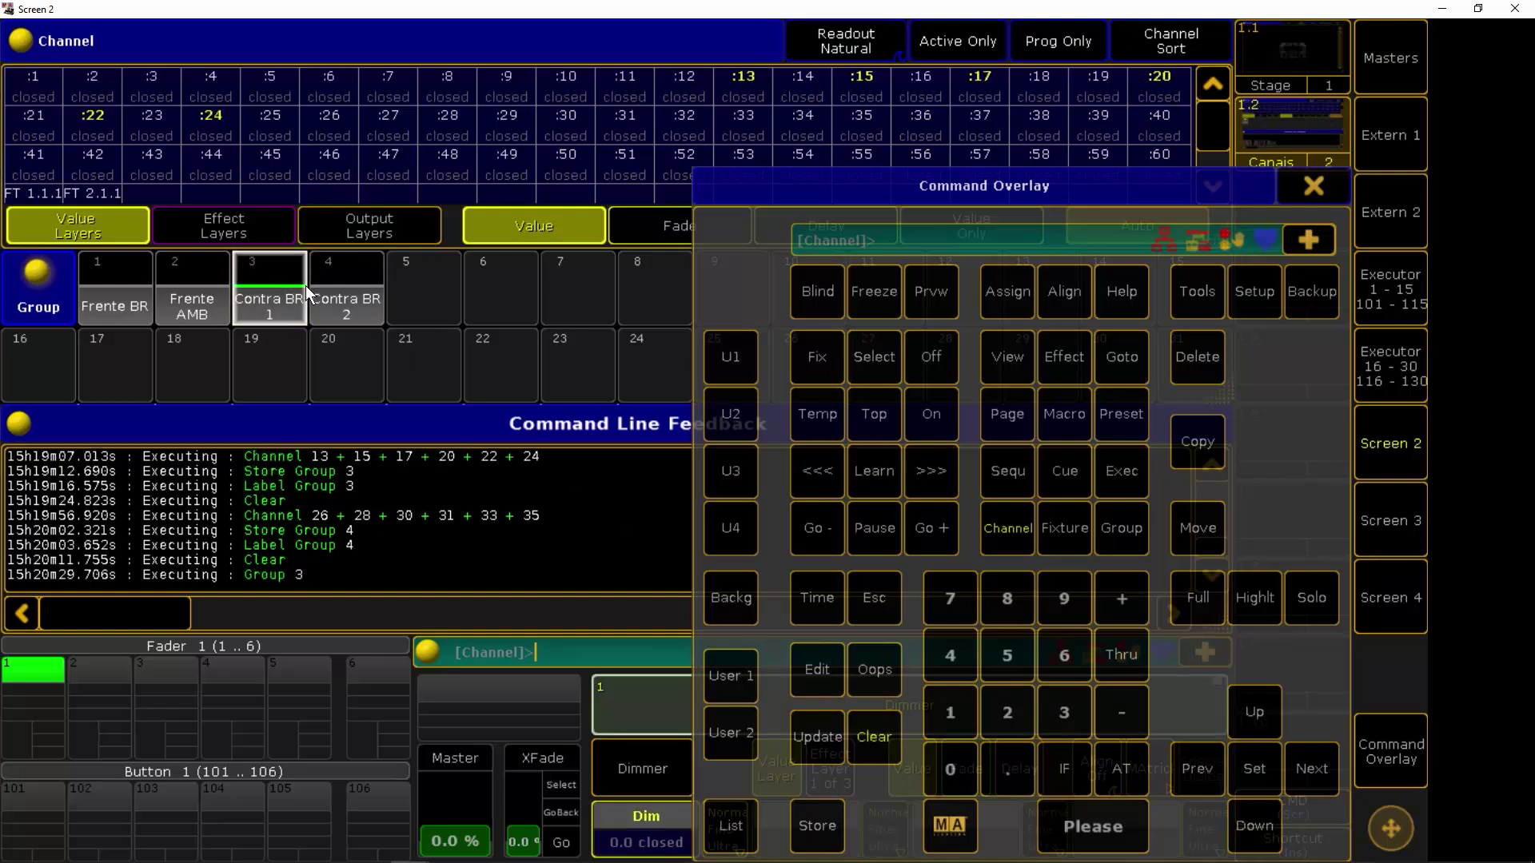
left_click(337, 285)
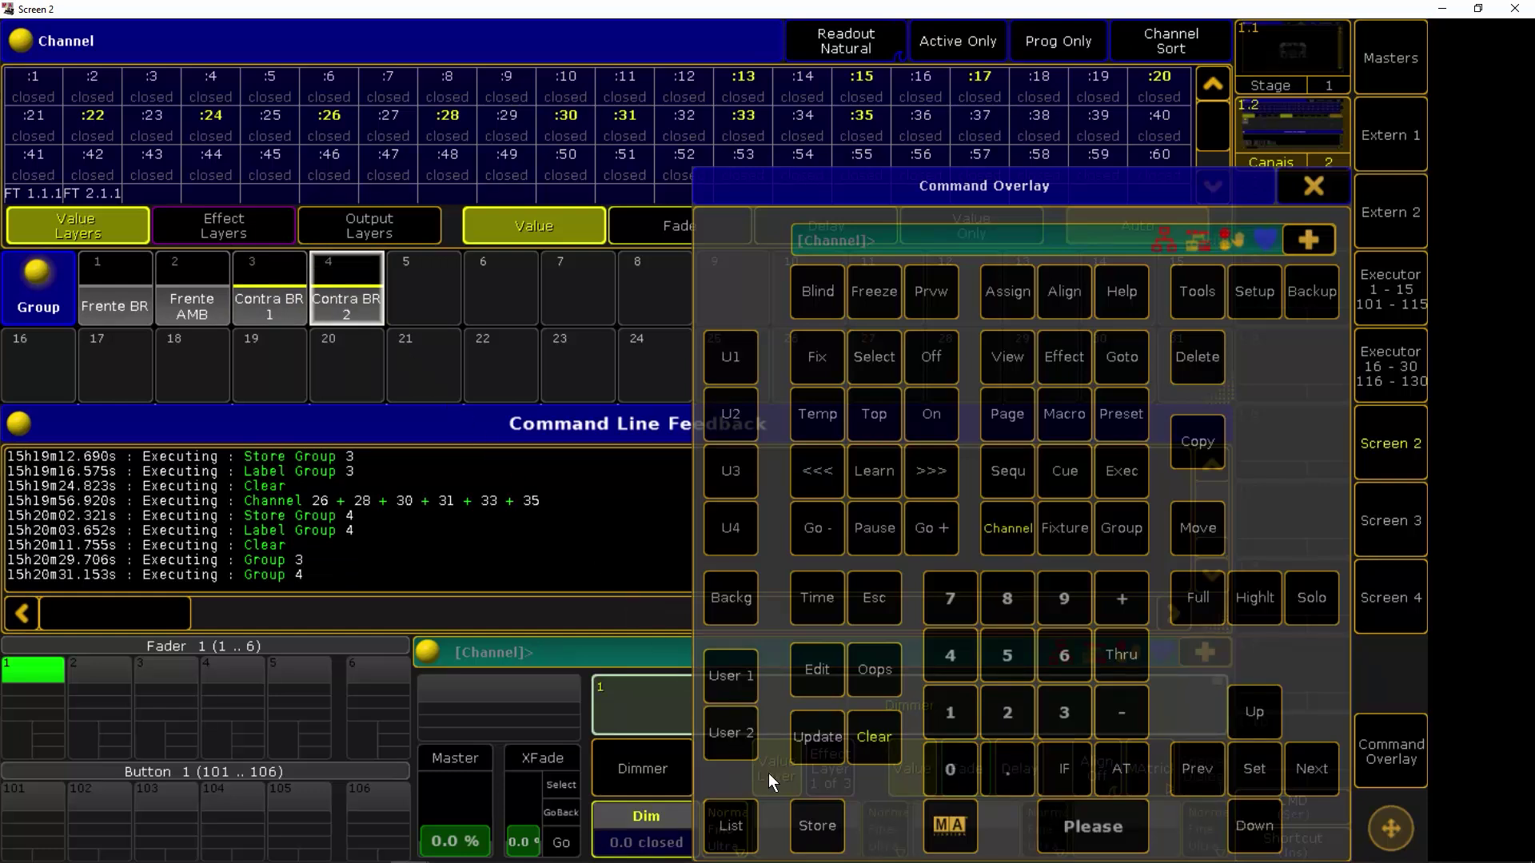
left_click(817, 829)
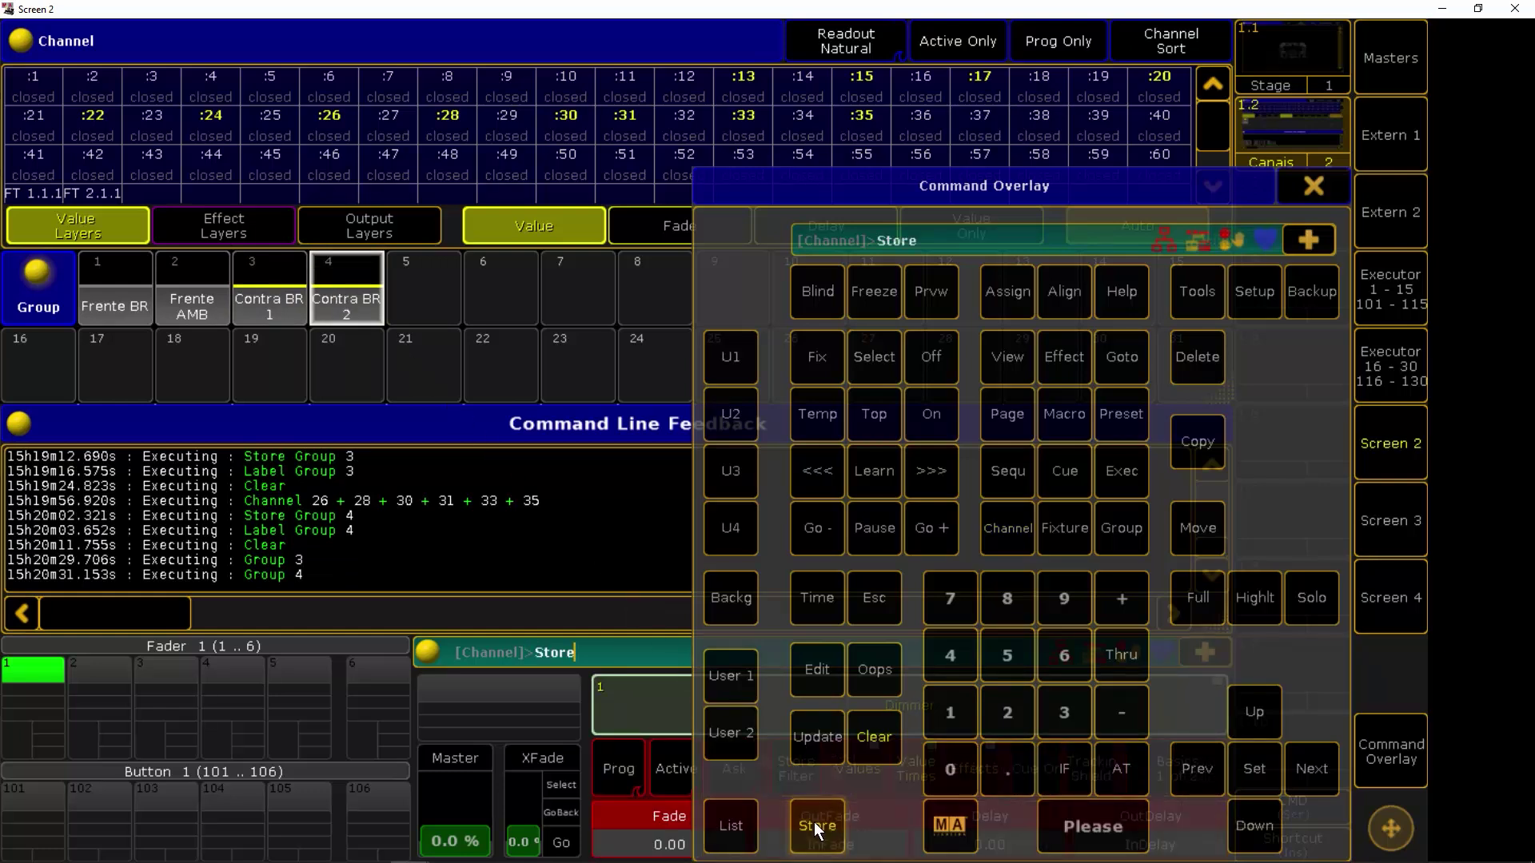
left_click(427, 283)
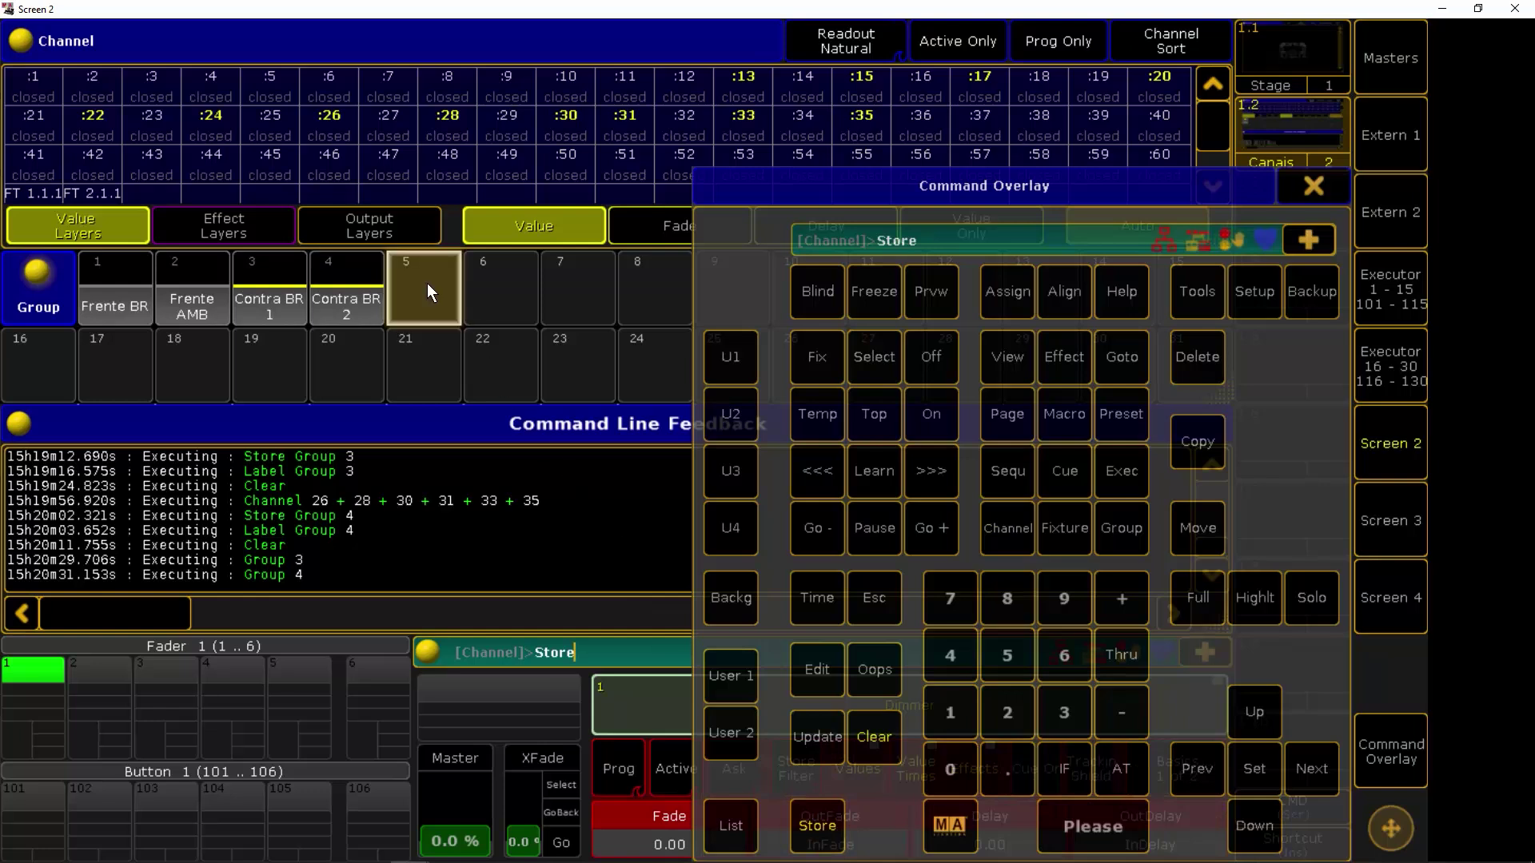
key("ctrl+l")
type("Todos Co")
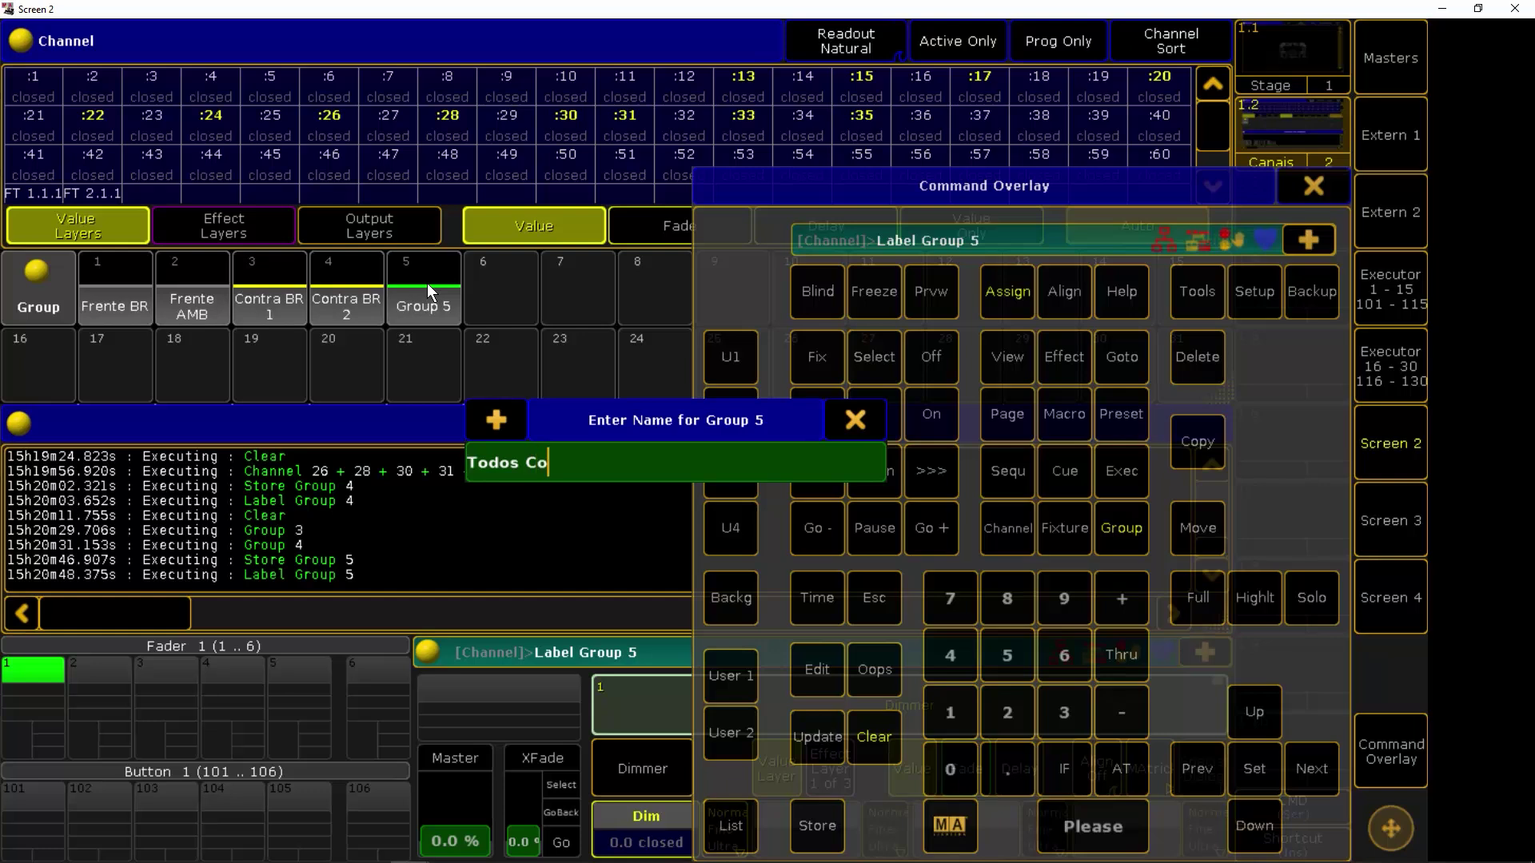
type("ntra BR")
key("Return")
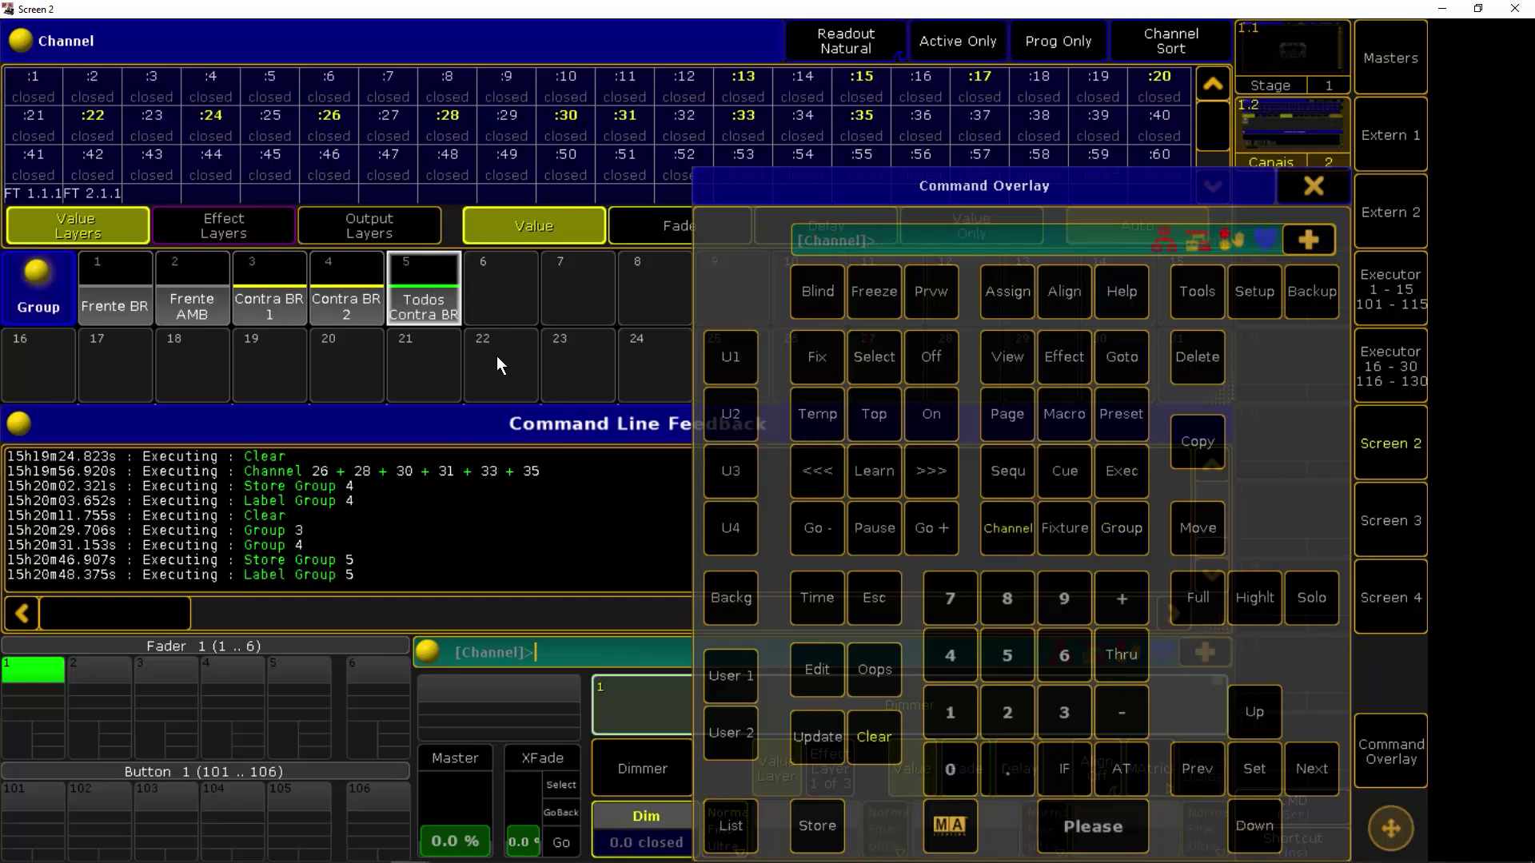
Clear the current selection and select channels 14, 16, 18, 19, 21 and 23 together
left_click(875, 737)
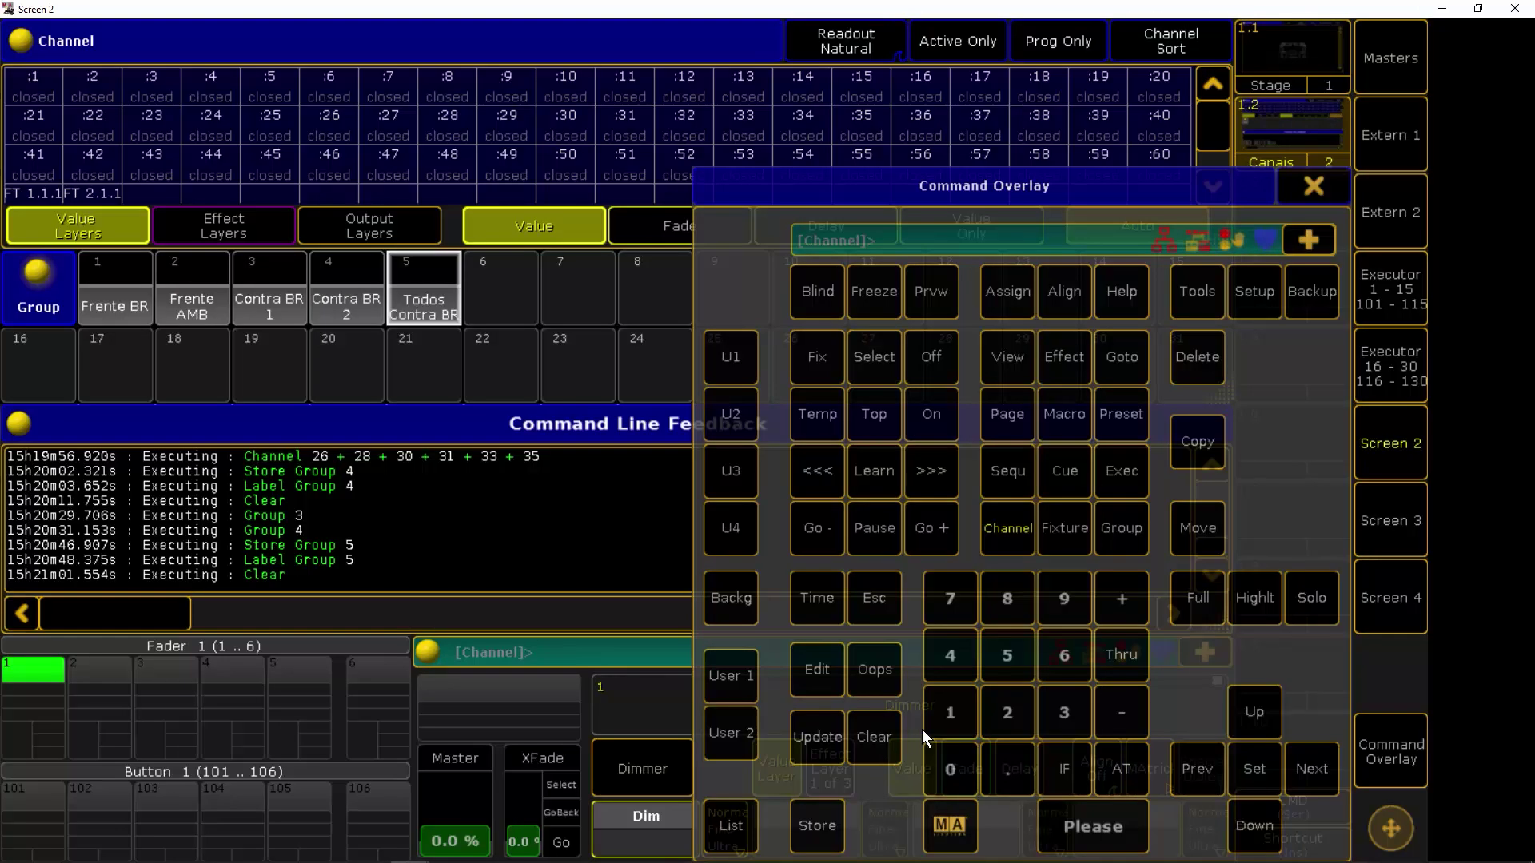
left_click(947, 662)
type("+1")
left_click(1053, 660)
left_click(944, 713)
left_click(1004, 602)
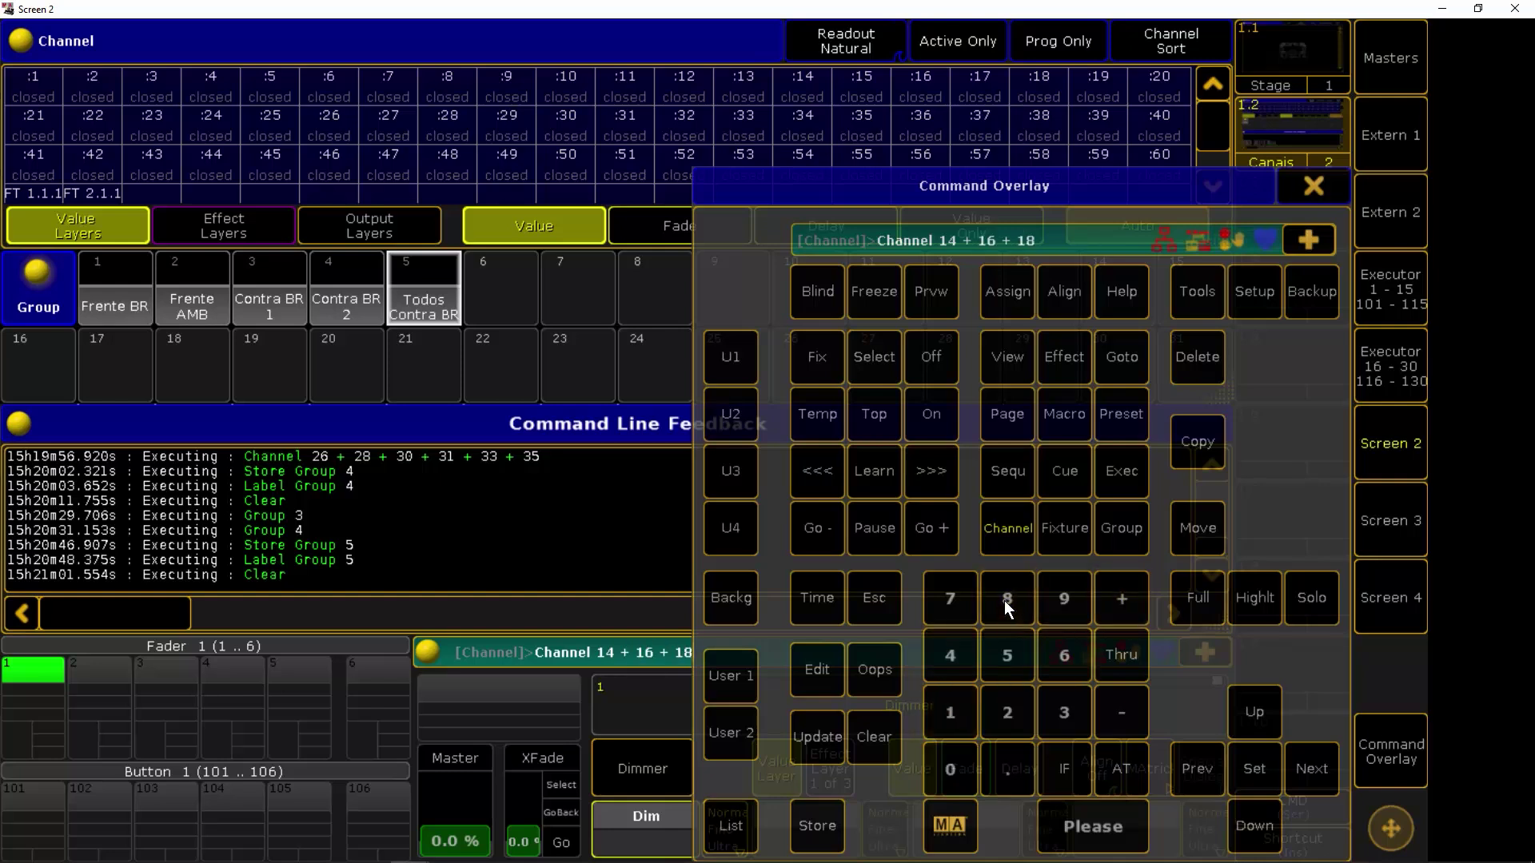
left_click(944, 708)
left_click(1063, 607)
left_click(1129, 596)
left_click(1010, 708)
left_click(951, 712)
left_click(1121, 599)
left_click(1006, 712)
left_click(1065, 713)
left_click(1084, 823)
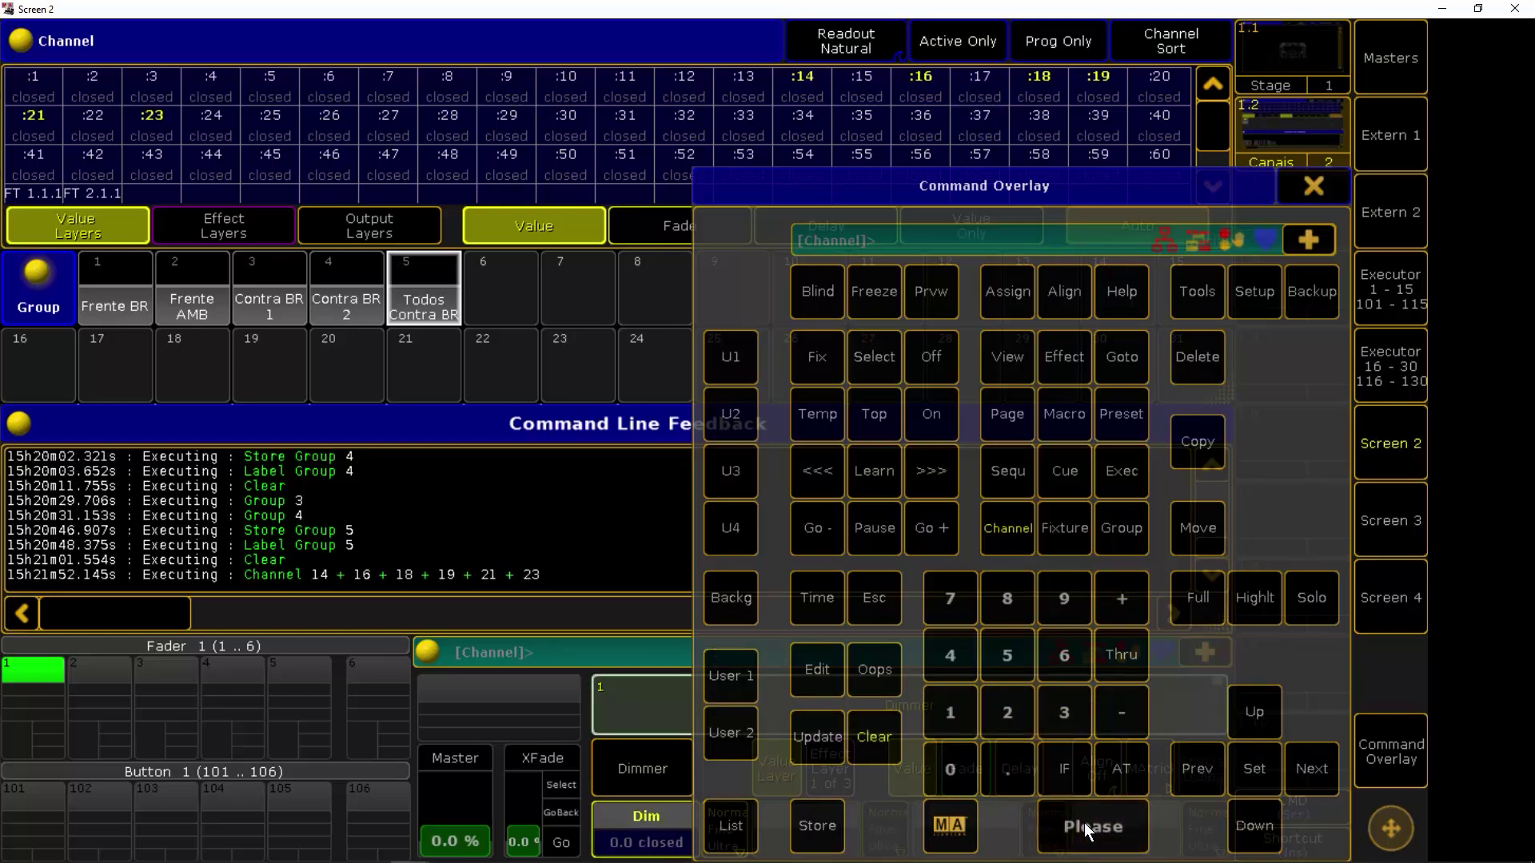
Store the selected channels as group 6 and name it Contra AMB 1
left_click(818, 833)
left_click(496, 280)
type("Contra AMB 1")
key("Return")
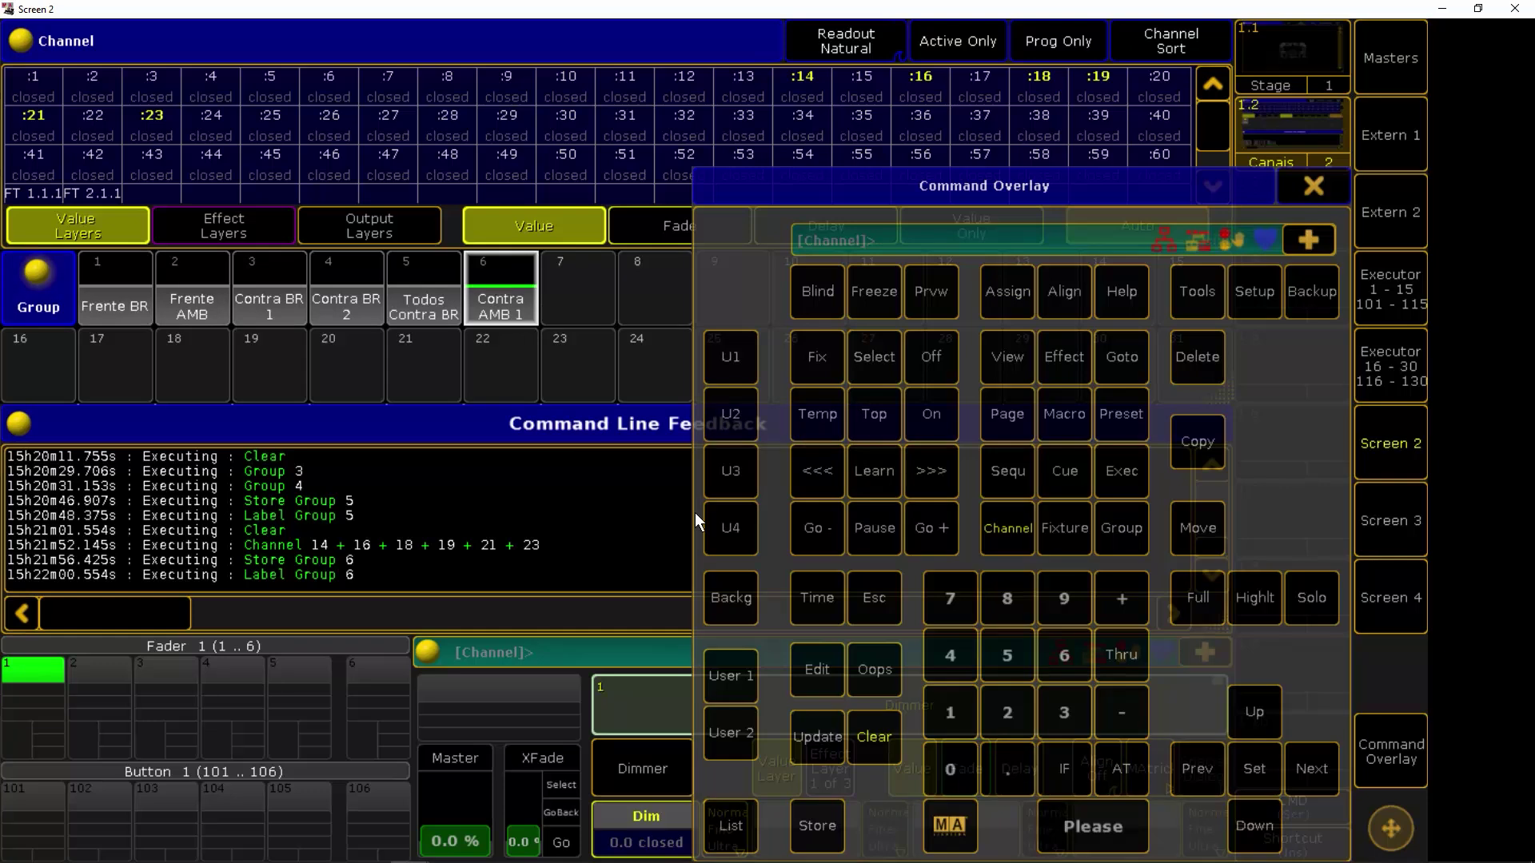
Clear the current selection and select channels 25, 27, 29, 32, 34 and 36 together
left_click(873, 736)
left_click(1009, 708)
left_click(1008, 655)
left_click(1117, 599)
left_click(1008, 712)
left_click(950, 598)
left_click(1120, 596)
left_click(1008, 712)
left_click(1064, 598)
left_click(1065, 713)
left_click(1008, 712)
left_click(1122, 599)
left_click(1065, 712)
left_click(1063, 707)
left_click(1067, 660)
left_click(1088, 827)
Store the selected channels as group 7 and name it Contra AMB 2
left_click(817, 826)
left_click(576, 272)
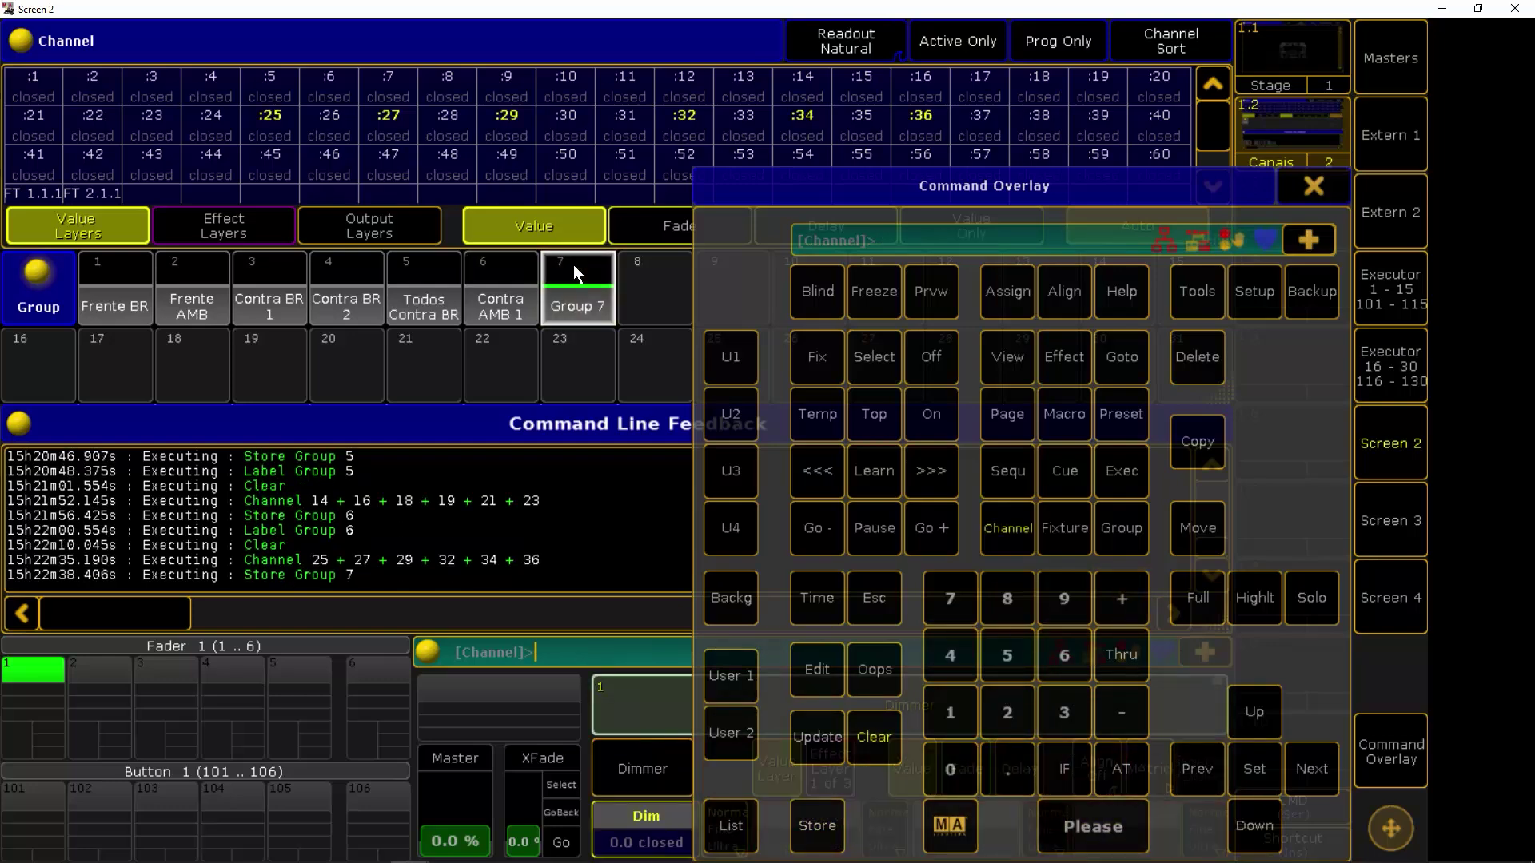
left_click(573, 266)
type("Contra AMB 2")
key("Return")
From a cleared selection, combine groups Contra AMB 1 and Contra AMB 2 and store them as group 8 named Todos Contra AMB
left_click(874, 733)
left_click(504, 291)
left_click(577, 291)
left_click(809, 830)
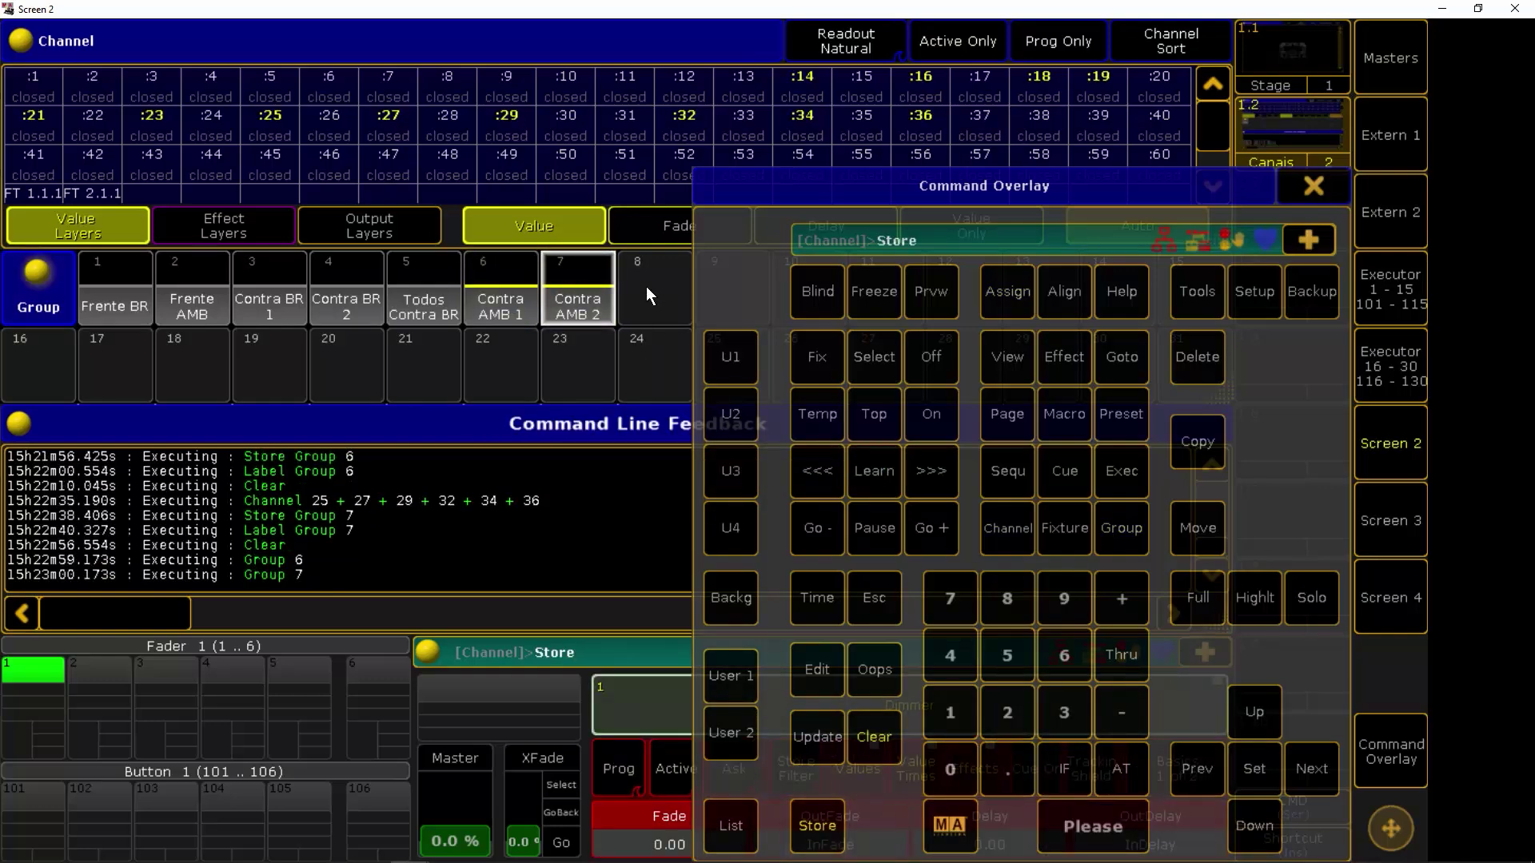
left_click(646, 287)
left_click(646, 287)
type("Todos Contra AMB")
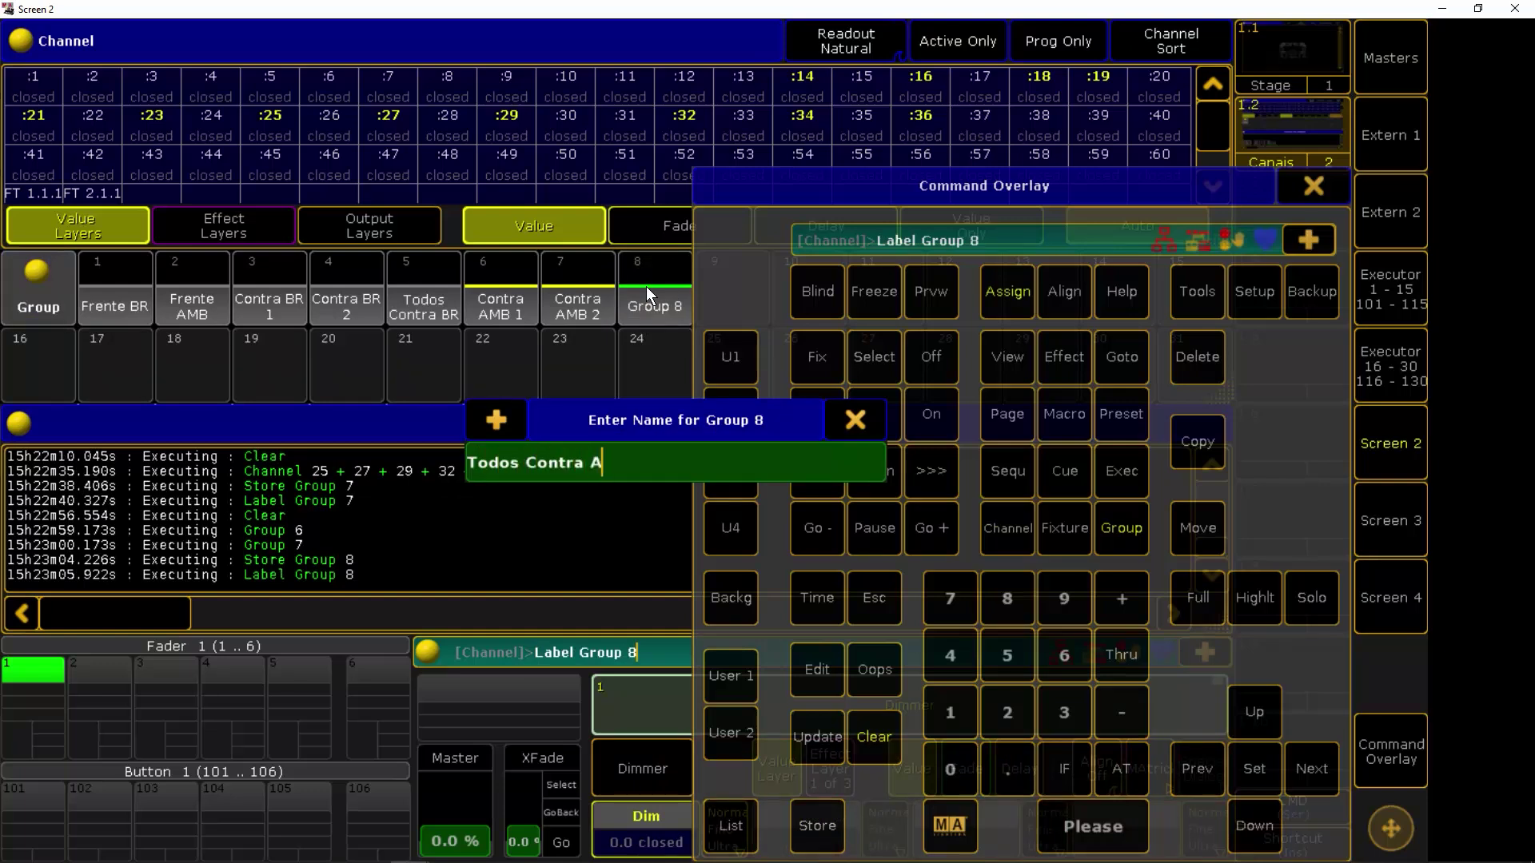
key("Return")
Clear the current selection and select channels 37, 39, 49 and 51 together
left_click(874, 734)
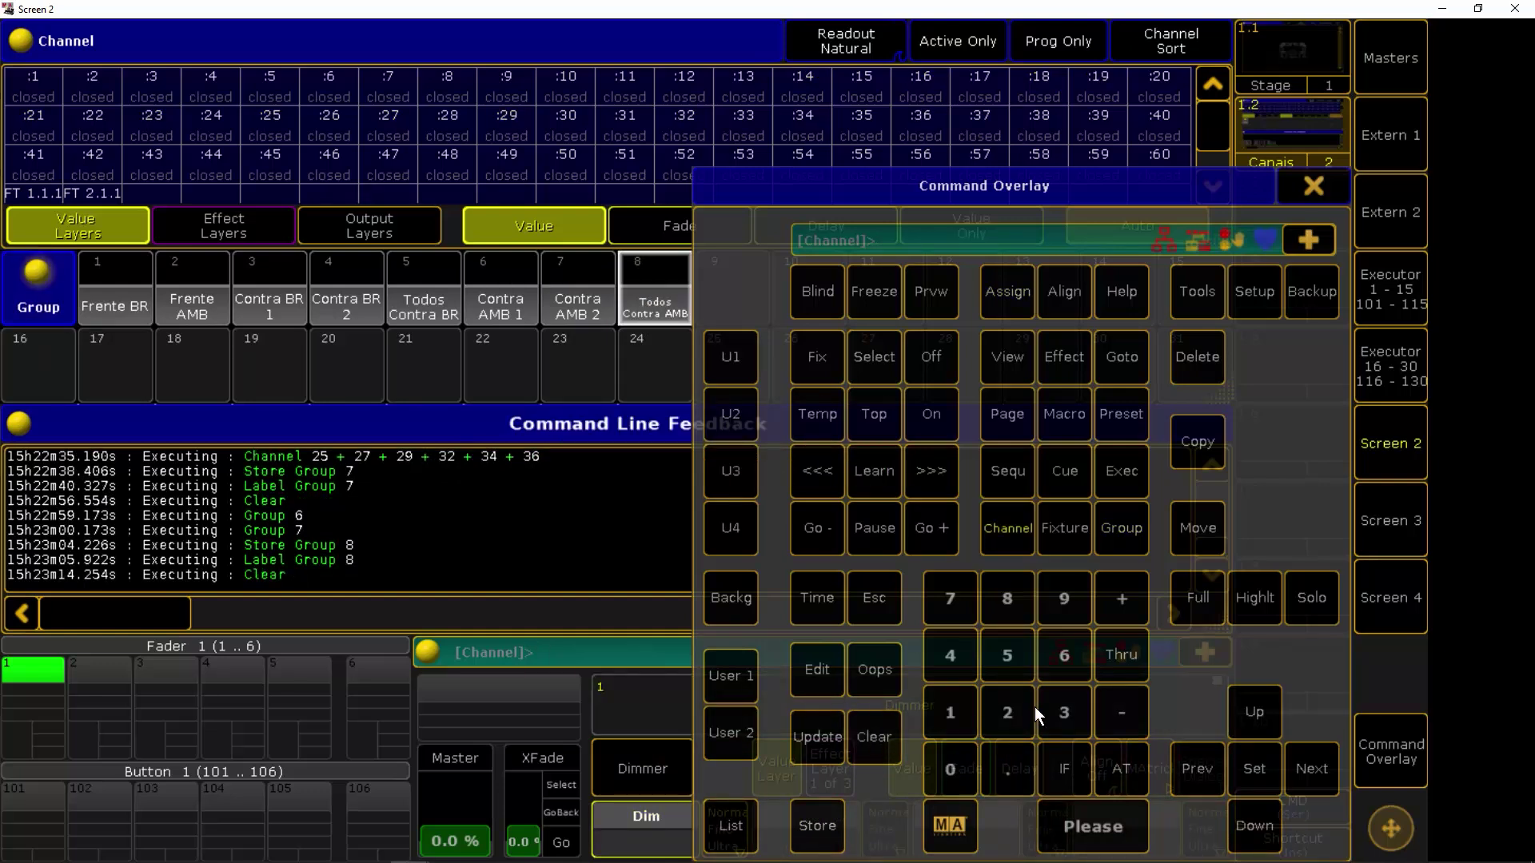
left_click(1059, 711)
left_click(951, 596)
left_click(1121, 601)
left_click(1064, 712)
left_click(1068, 606)
left_click(1119, 598)
left_click(949, 655)
left_click(1065, 598)
left_click(1121, 598)
left_click(1008, 655)
left_click(945, 712)
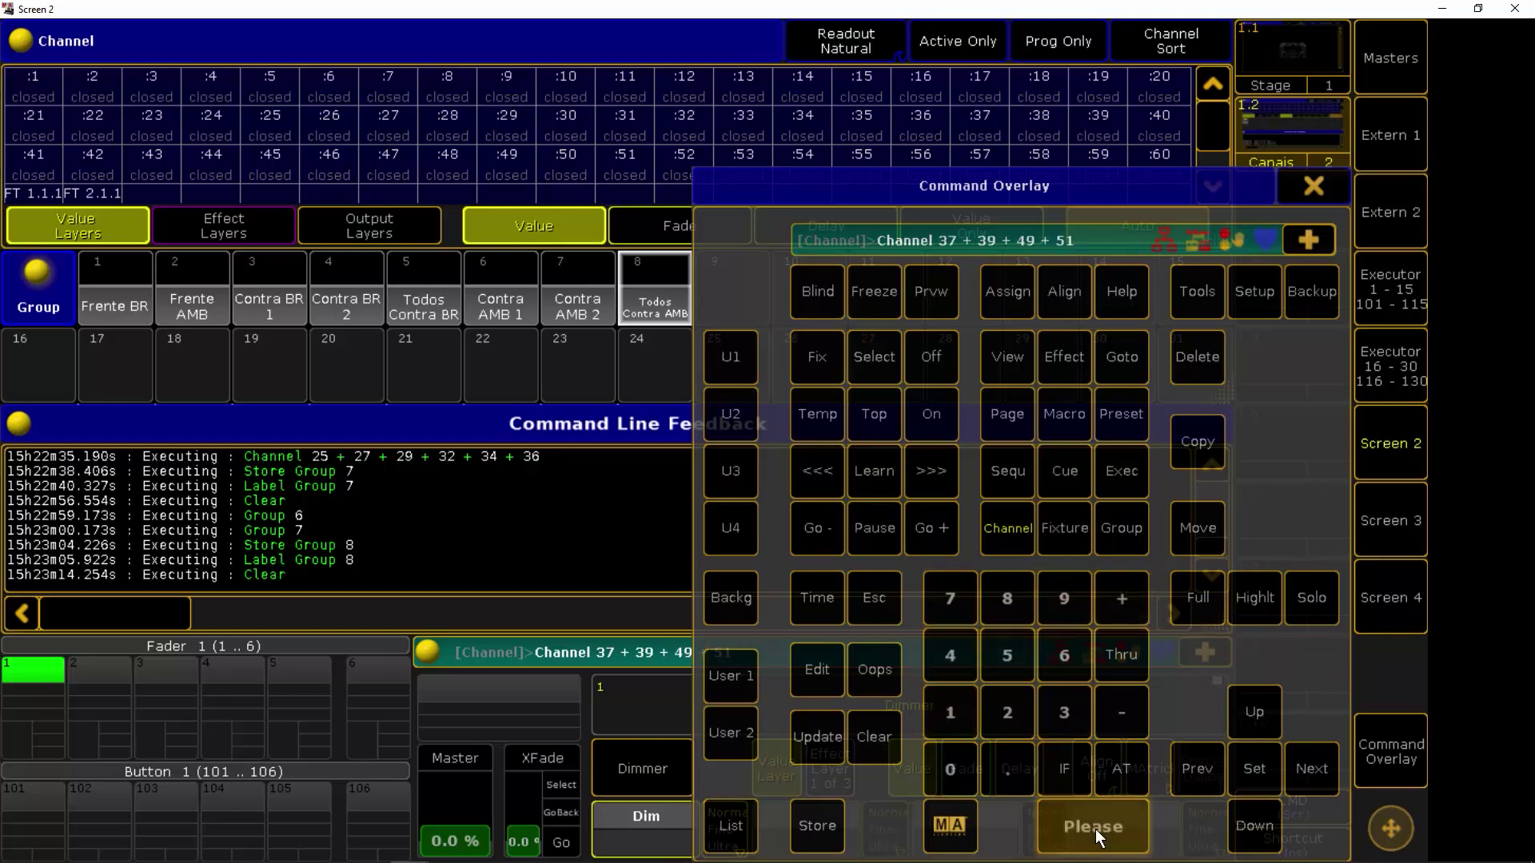
left_click(1095, 828)
Store the selected channels as group 9 and name it Lateral BR 1
left_click(824, 822)
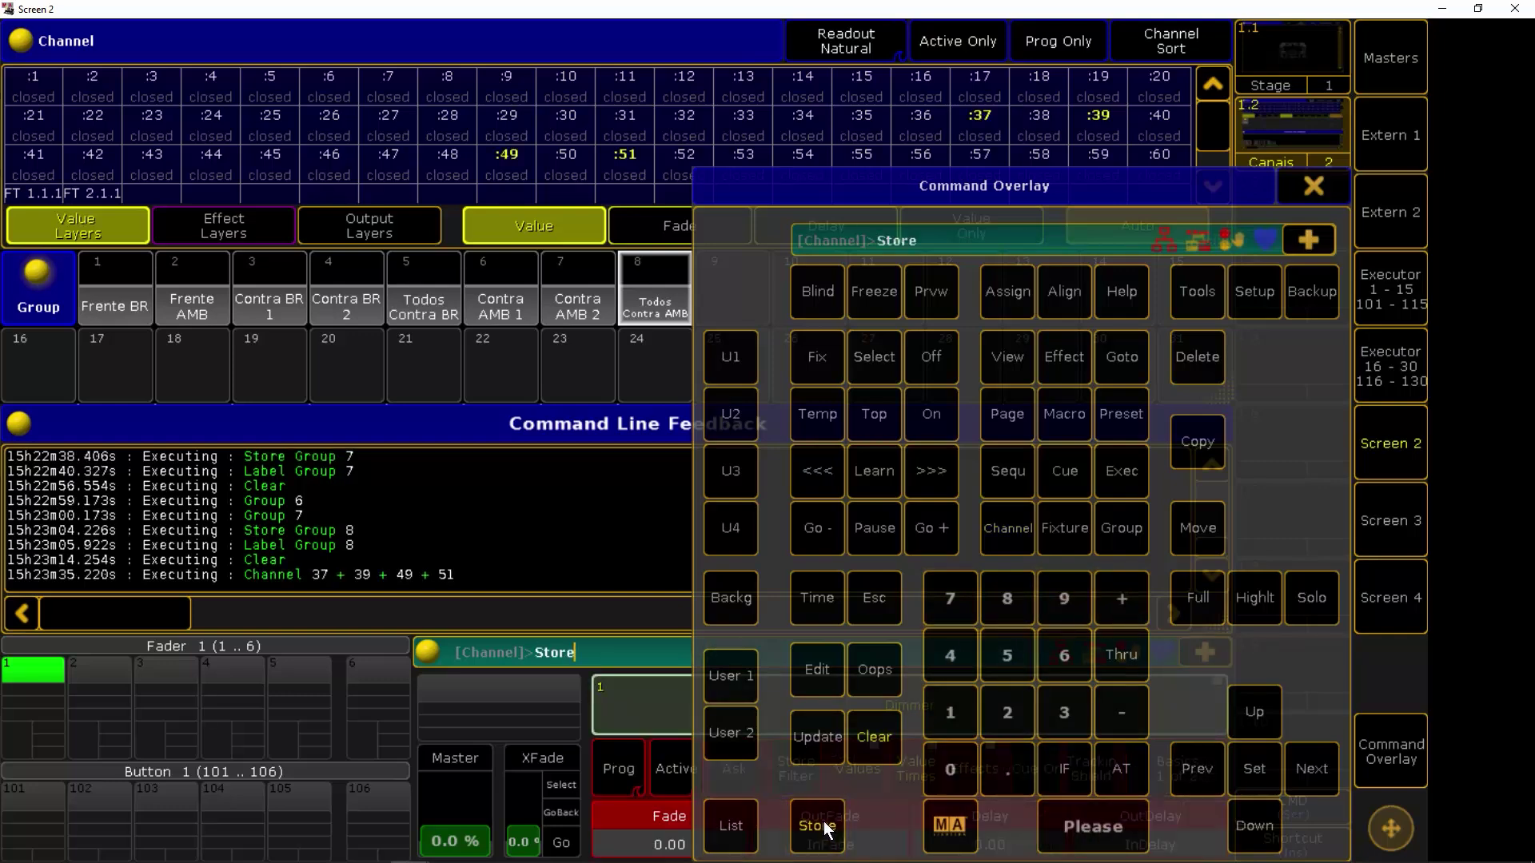
left_click(1316, 185)
left_click(727, 286)
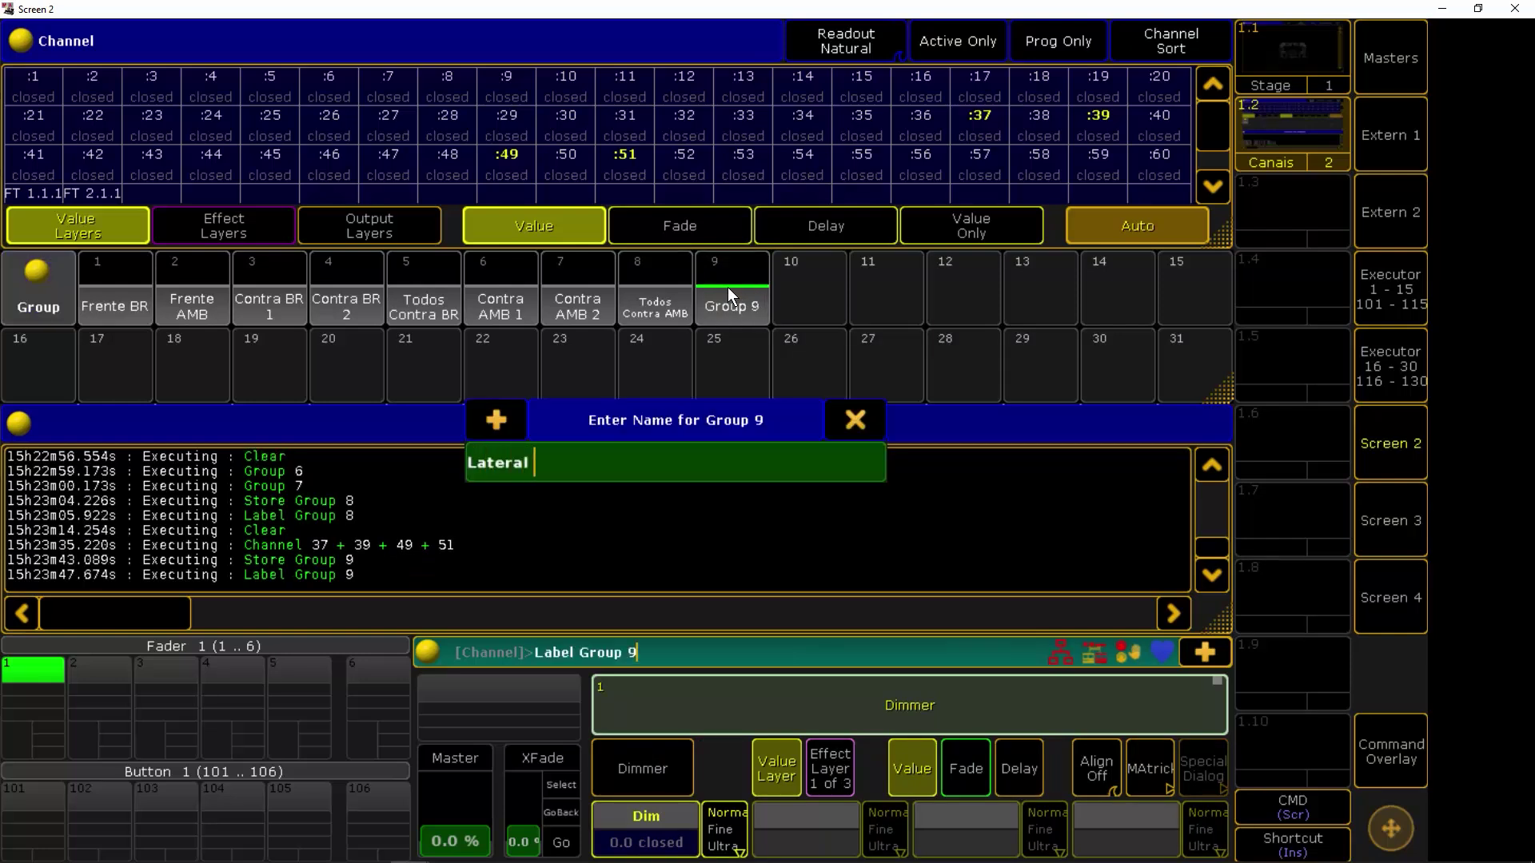
type("BR 1")
key("Return")
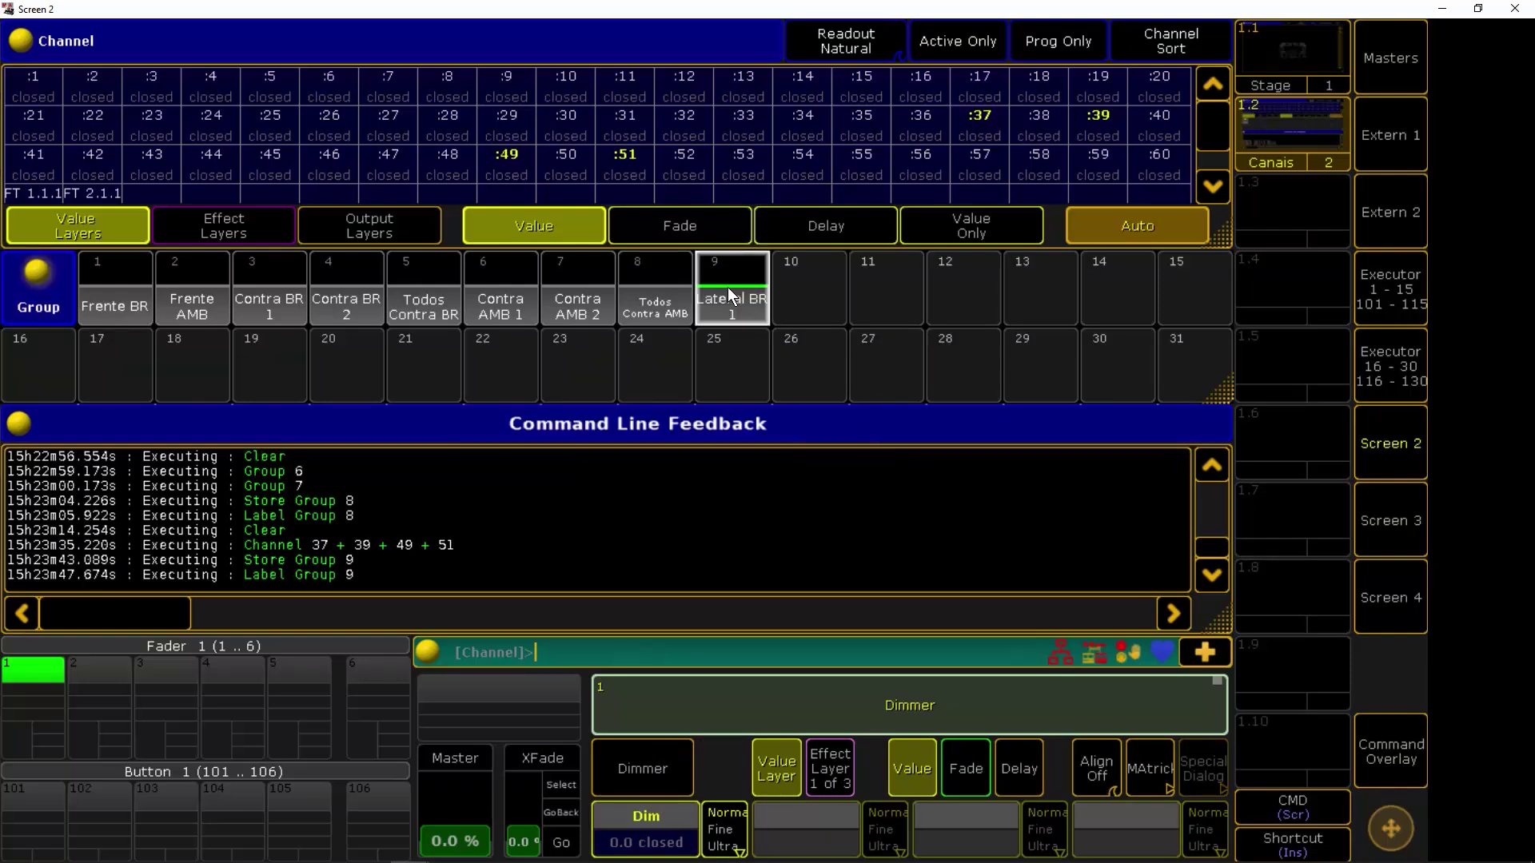
From a cleared selection, select channels 41, 43, 53 and 55 and store them as group 10 named Lateral BR 2
left_click(1393, 742)
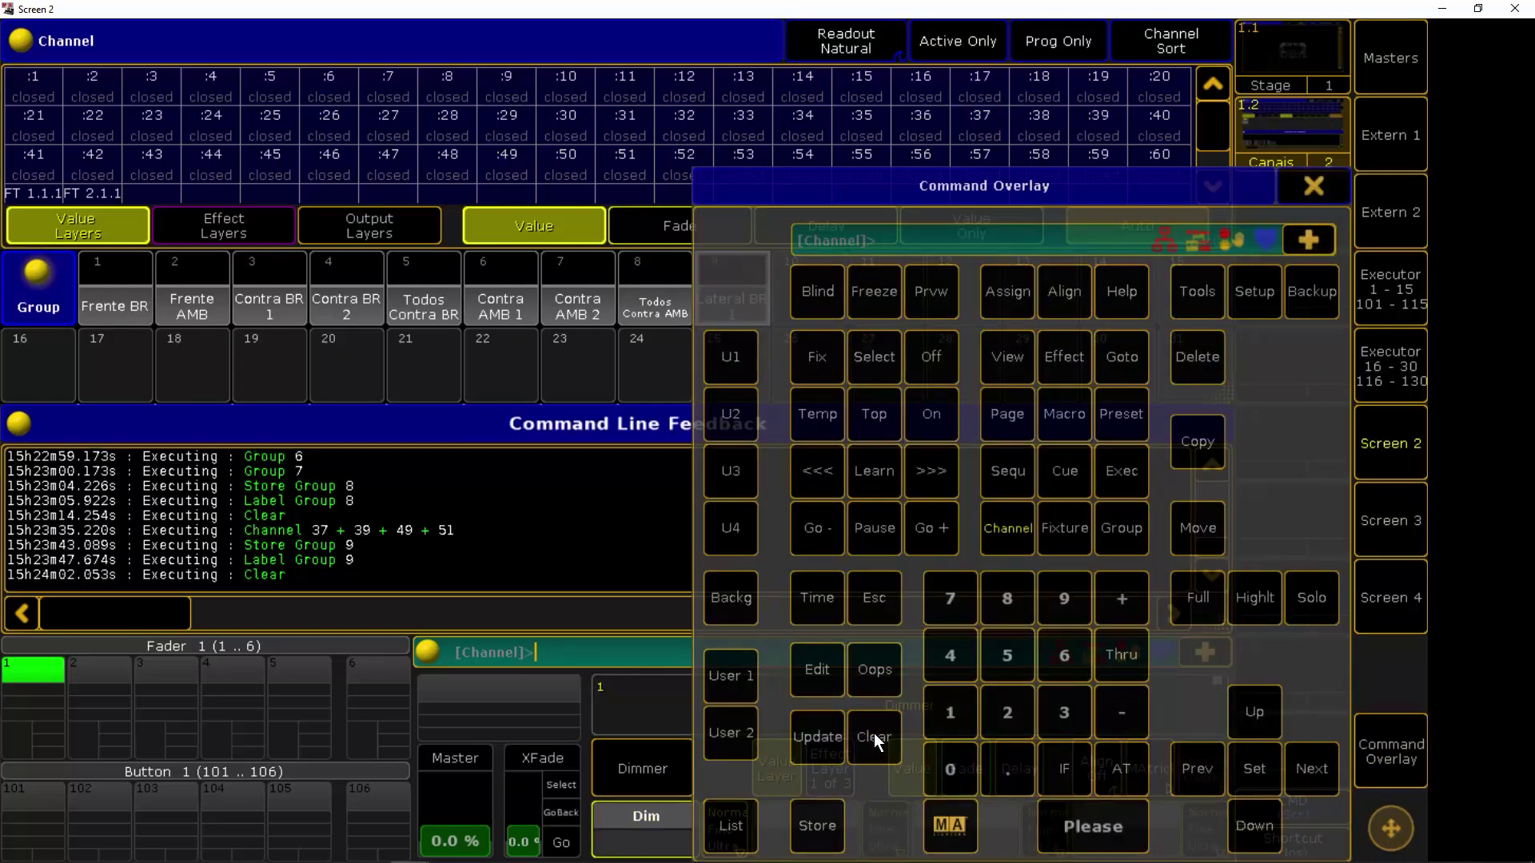
left_click(818, 825)
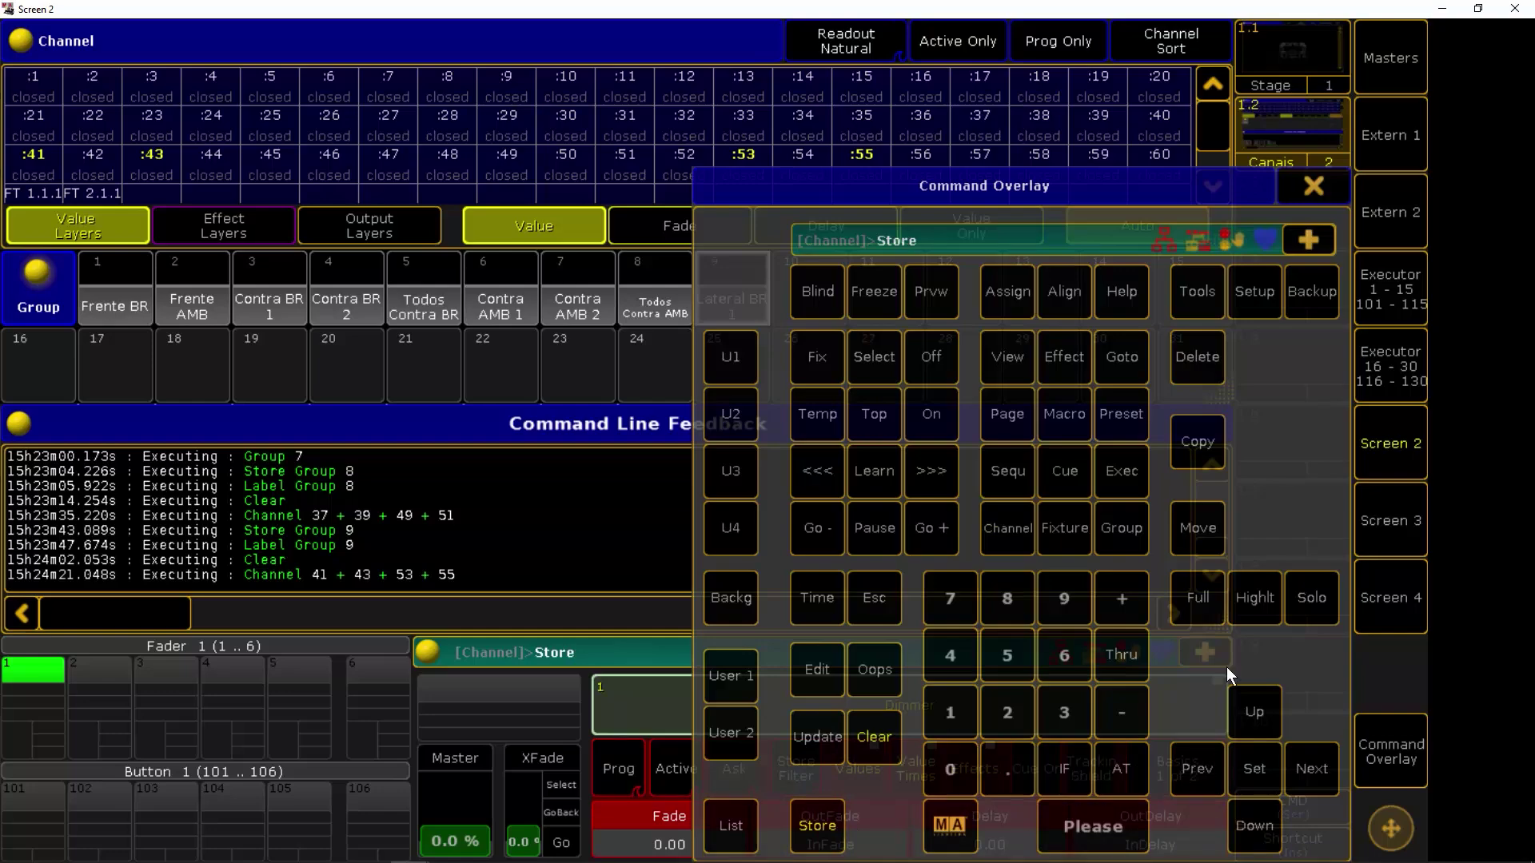
left_click(1316, 179)
left_click(809, 283)
left_click(809, 283)
type("Lateral")
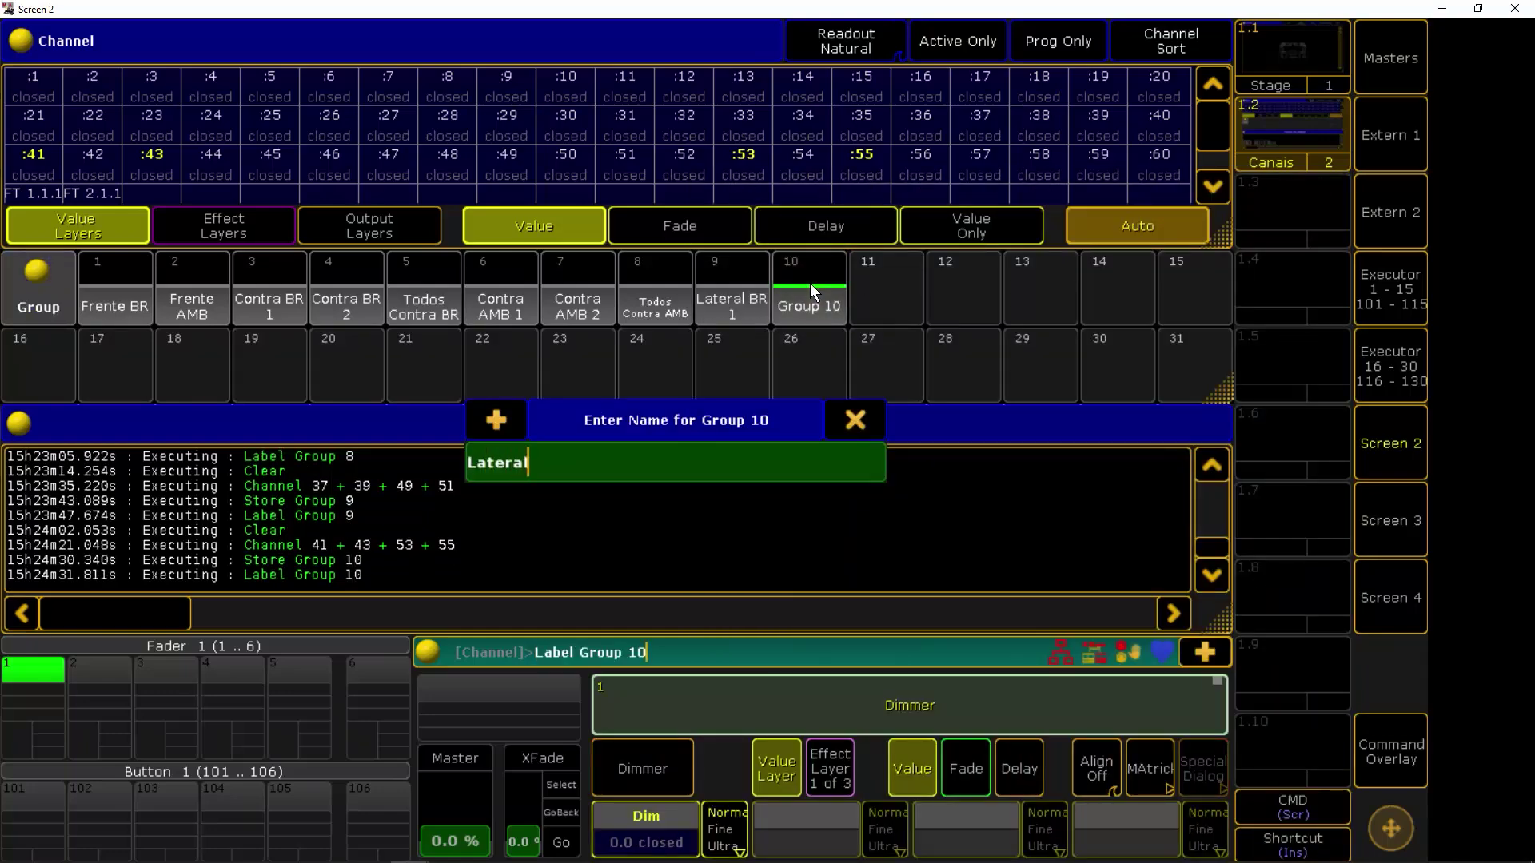
type(" BR 2")
key("Return")
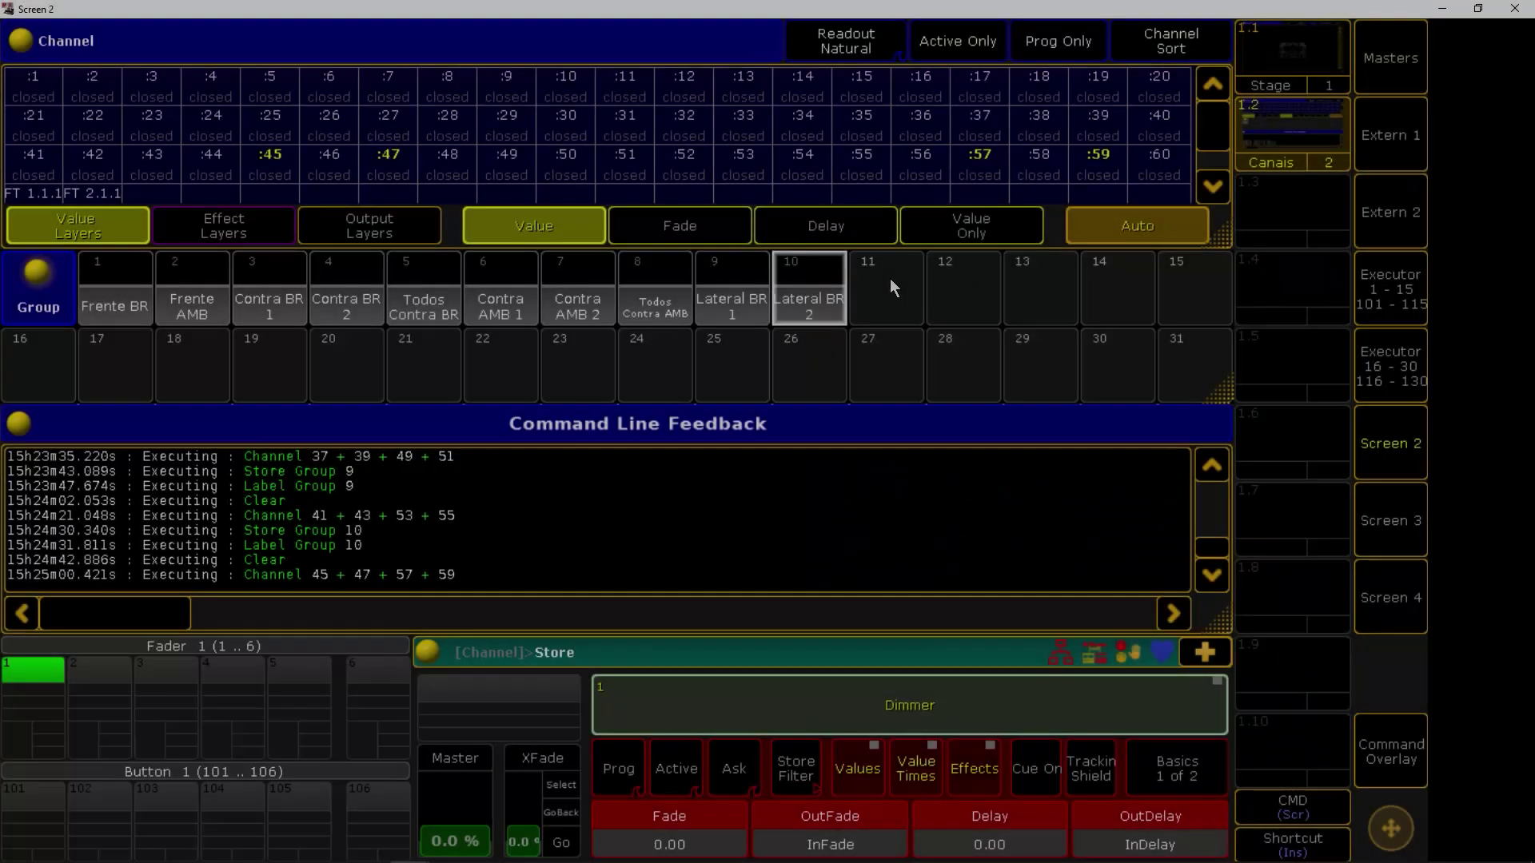
Store the selected channels 45, 47, 57 and 59 as group 11 and name it Lateral BR 3
left_click(890, 278)
left_click(889, 278)
type("Lateral BR 3")
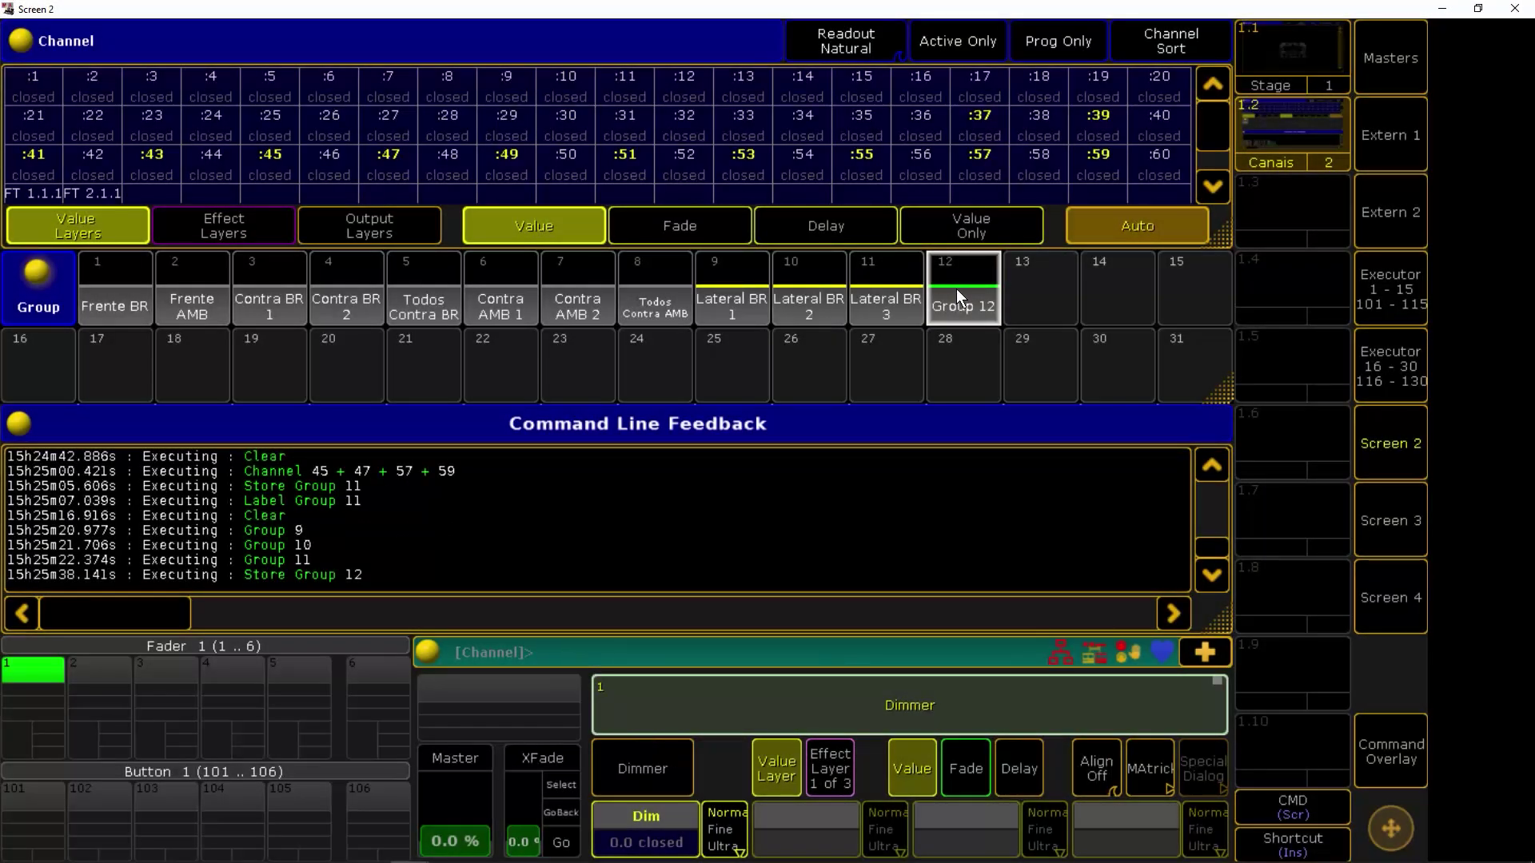
Name the stored group 12, which combines the three Lateral BR groups, Todos Lateral BR
left_click(956, 289)
type("Todos Latera")
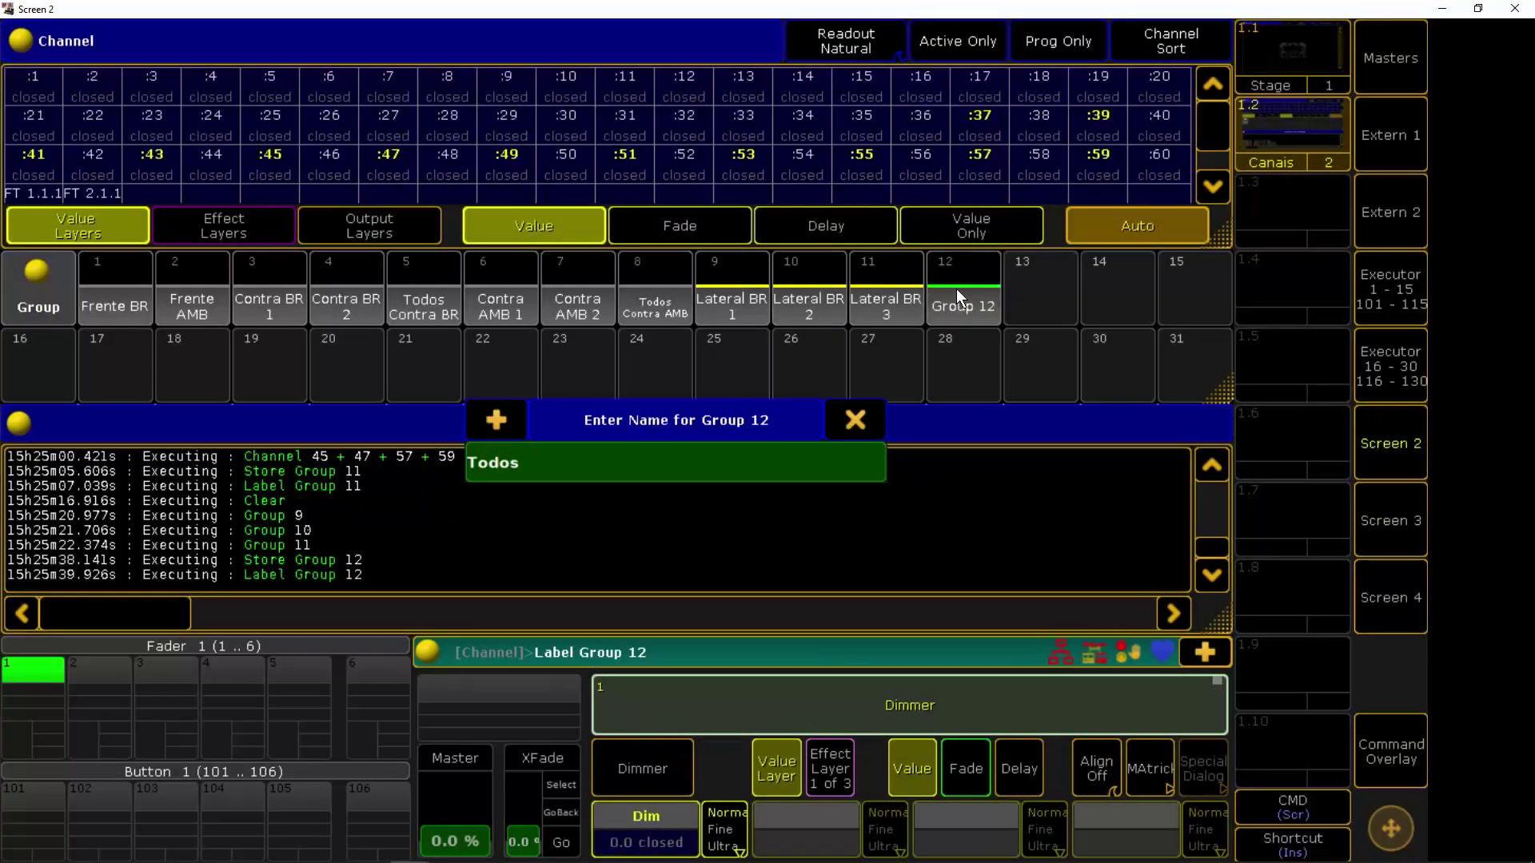
type("l BR")
key("Return")
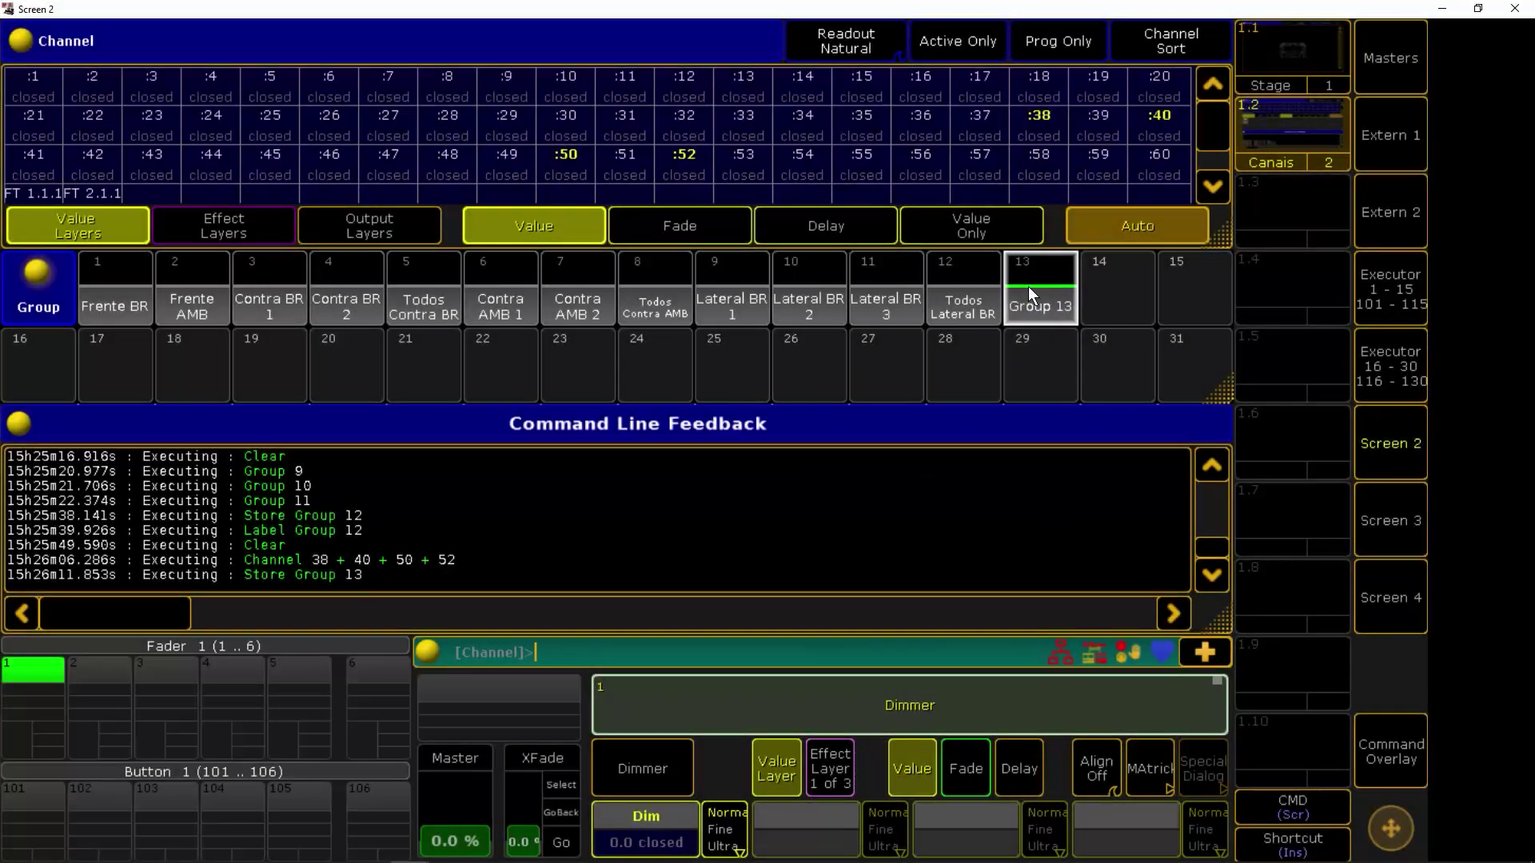
Name group 13, which holds channels 38, 40, 50 and 52, Lateral AMB 1
left_click(1029, 286)
type("Lateral AM")
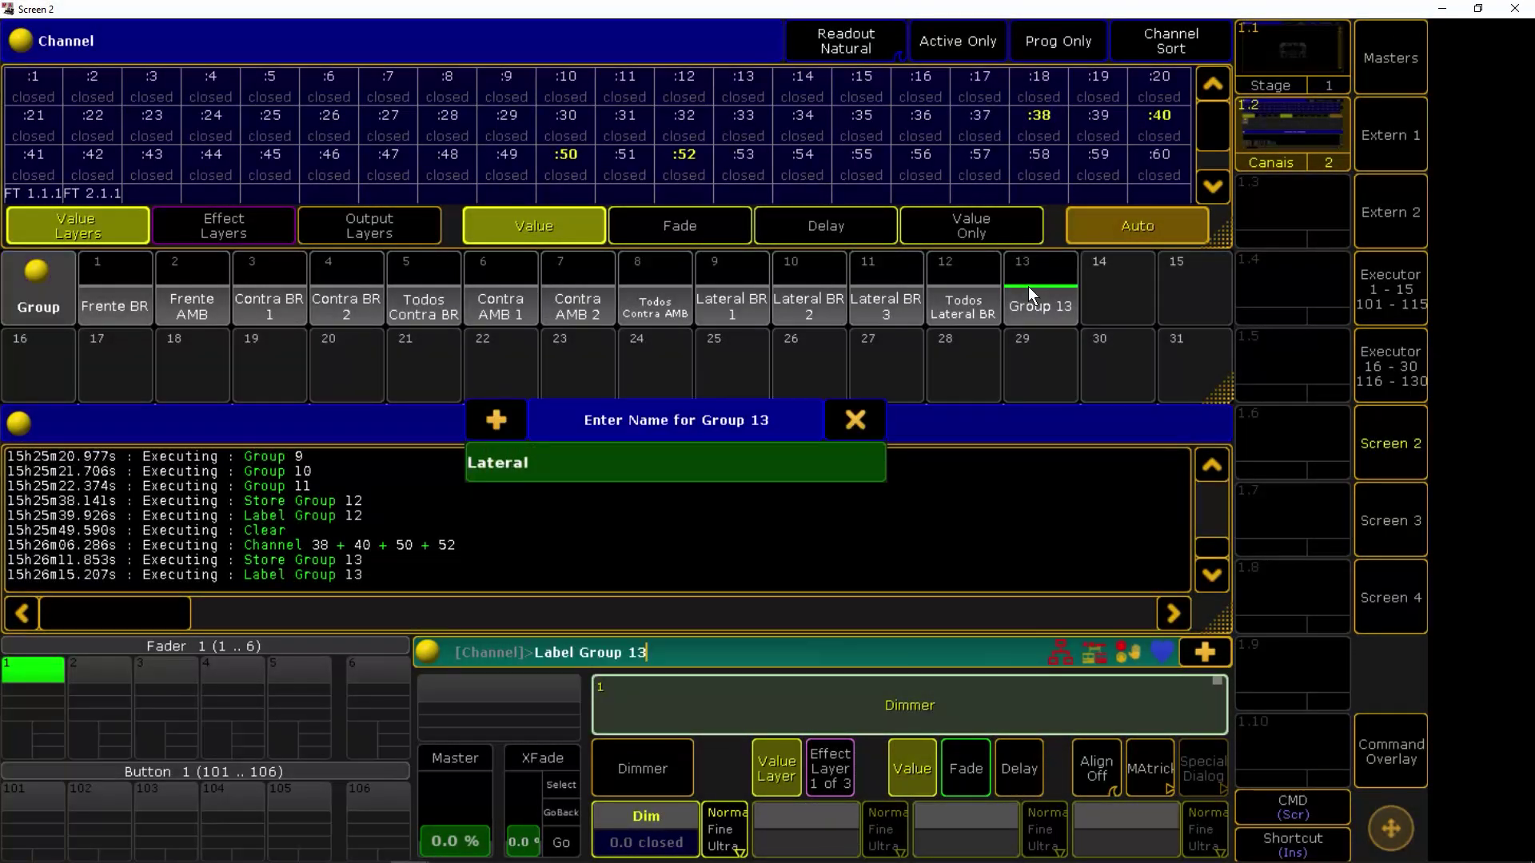
type("B 1")
key("Return")
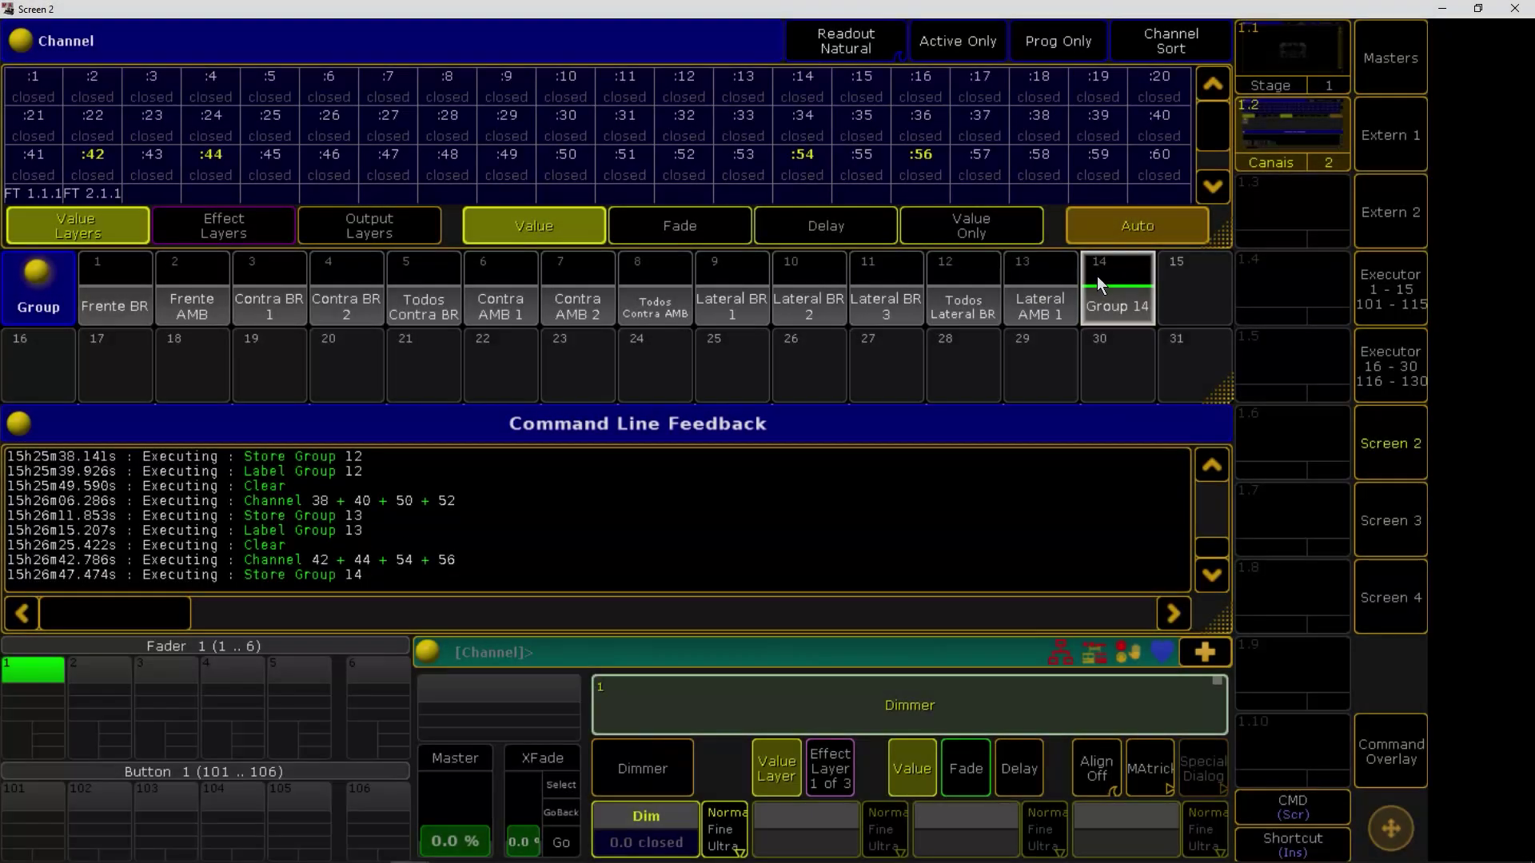
Name group 14 Lateral AMB 2 and group 15 Lateral AMB 3
left_click(1097, 276)
type("Lateral AMB 2")
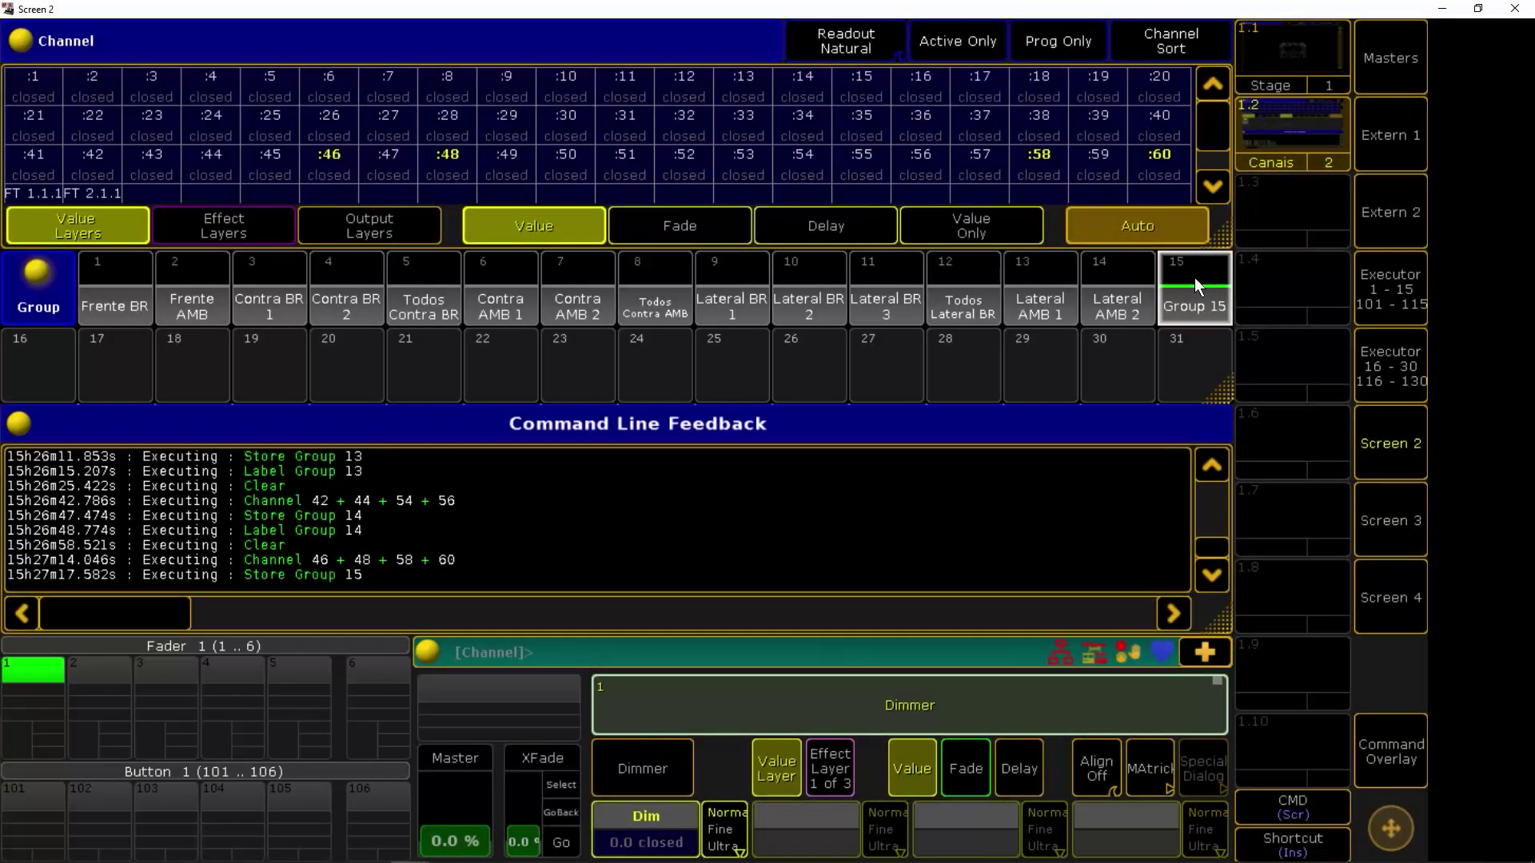
left_click(1194, 277)
type("Lateral AMB")
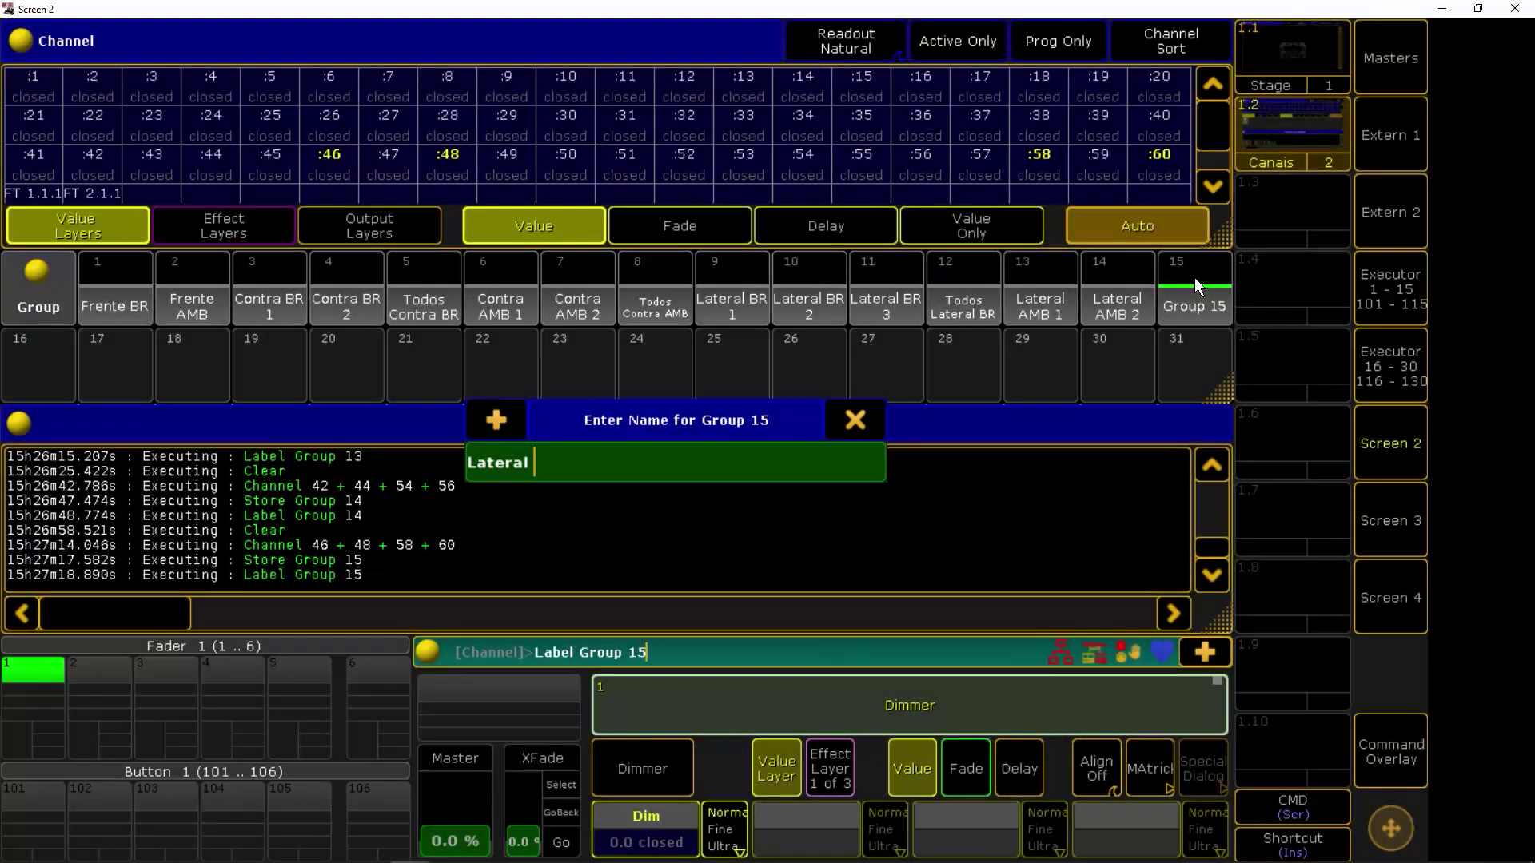
type(" 3")
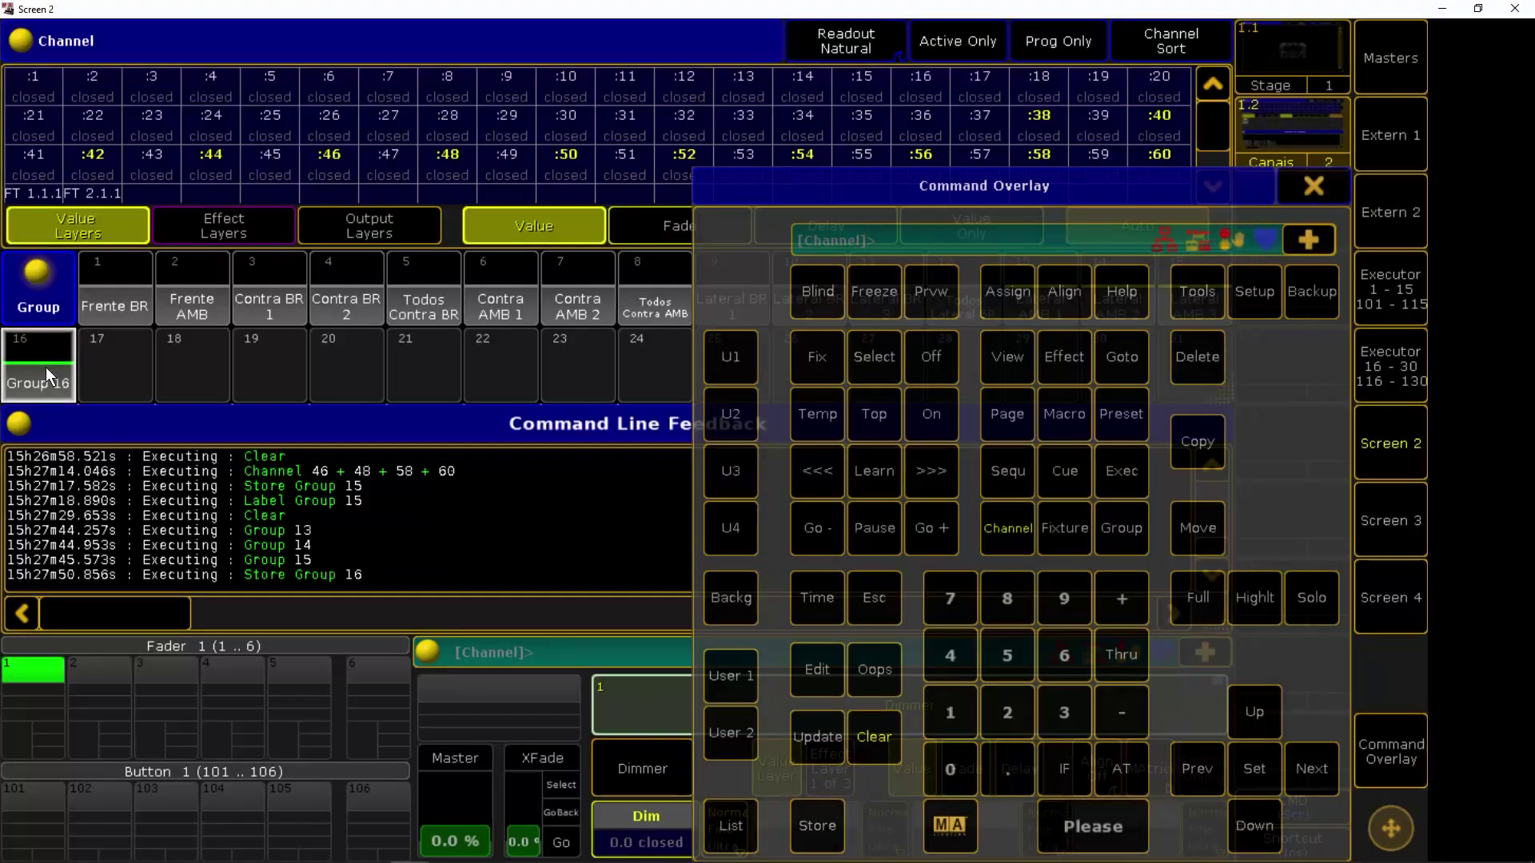
Name group 16 Todos Lateral AMB and clear the channel selection
left_click(45, 367)
type("Todos Lateral AMB")
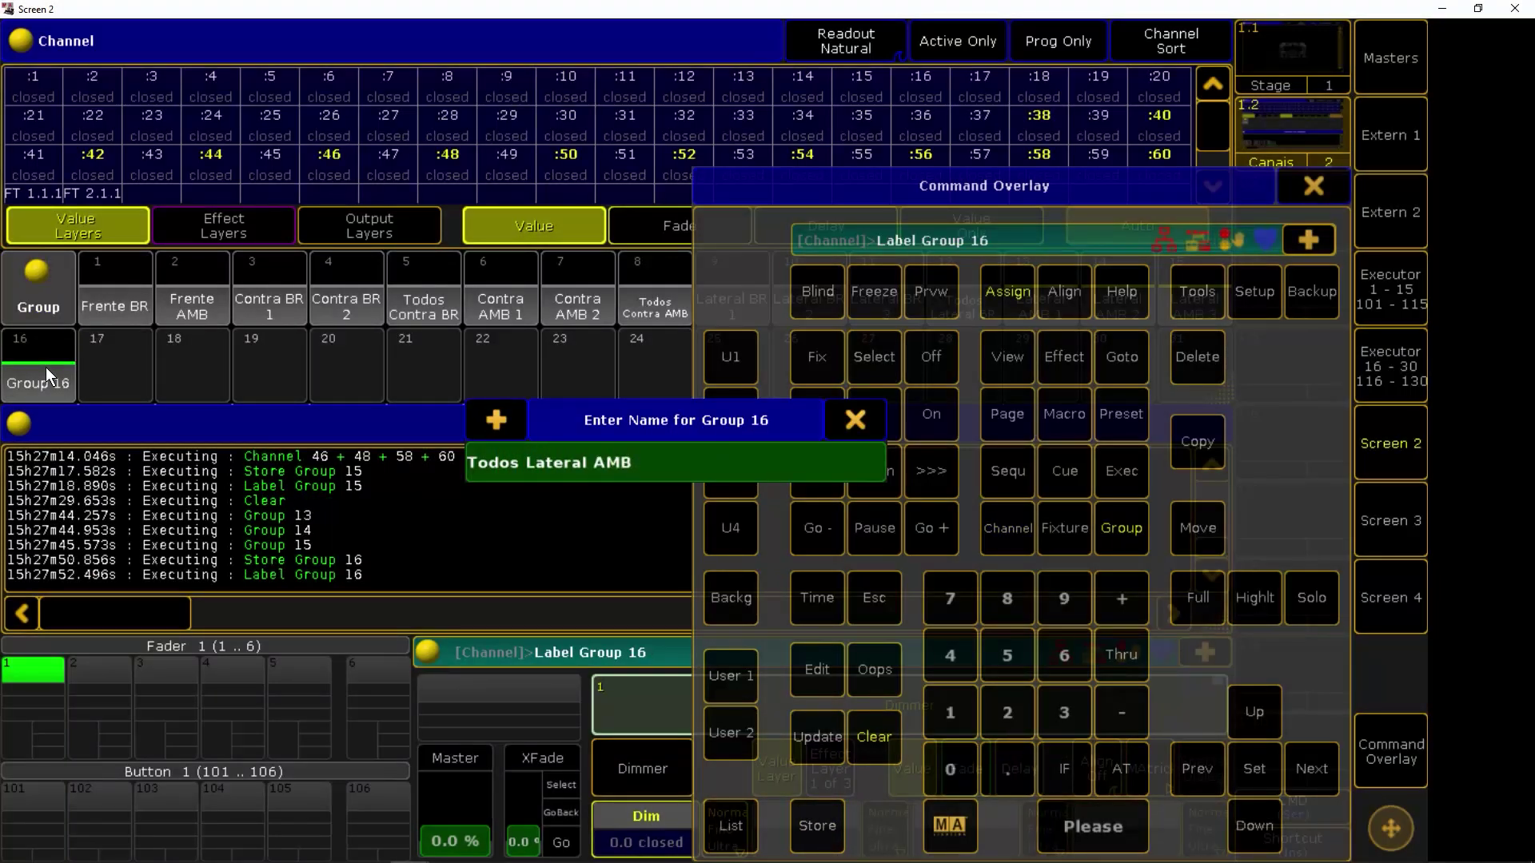
key("Return")
left_click(868, 726)
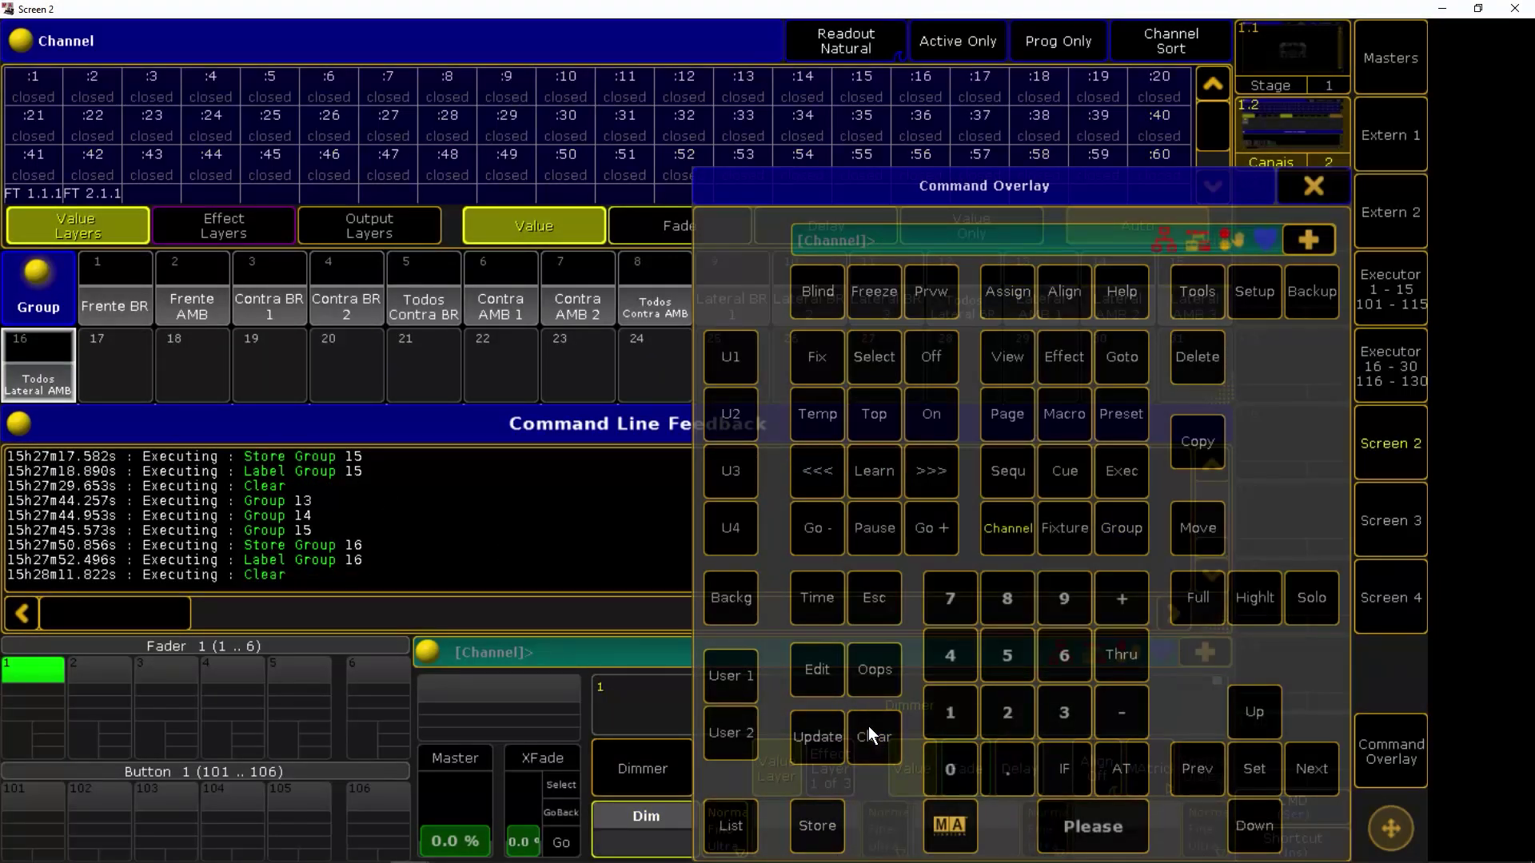
left_click(1319, 182)
Select the groups Frente BR, Contra BR 1 and 2, and Lateral BR 1, 2 and 3 together
left_click(117, 287)
left_click(271, 303)
left_click(345, 302)
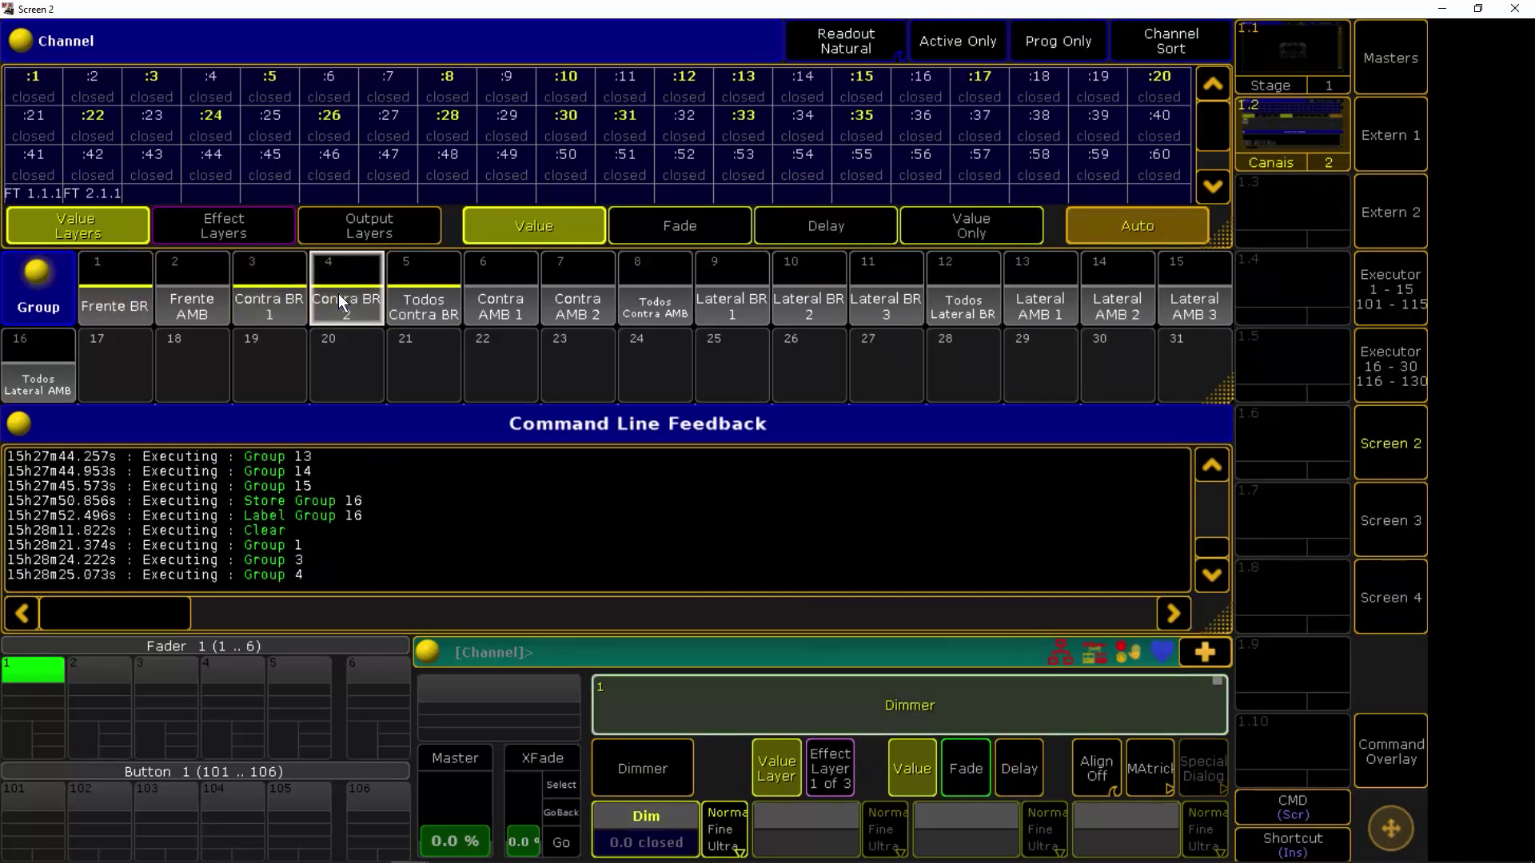
left_click(732, 300)
left_click(811, 292)
left_click(886, 296)
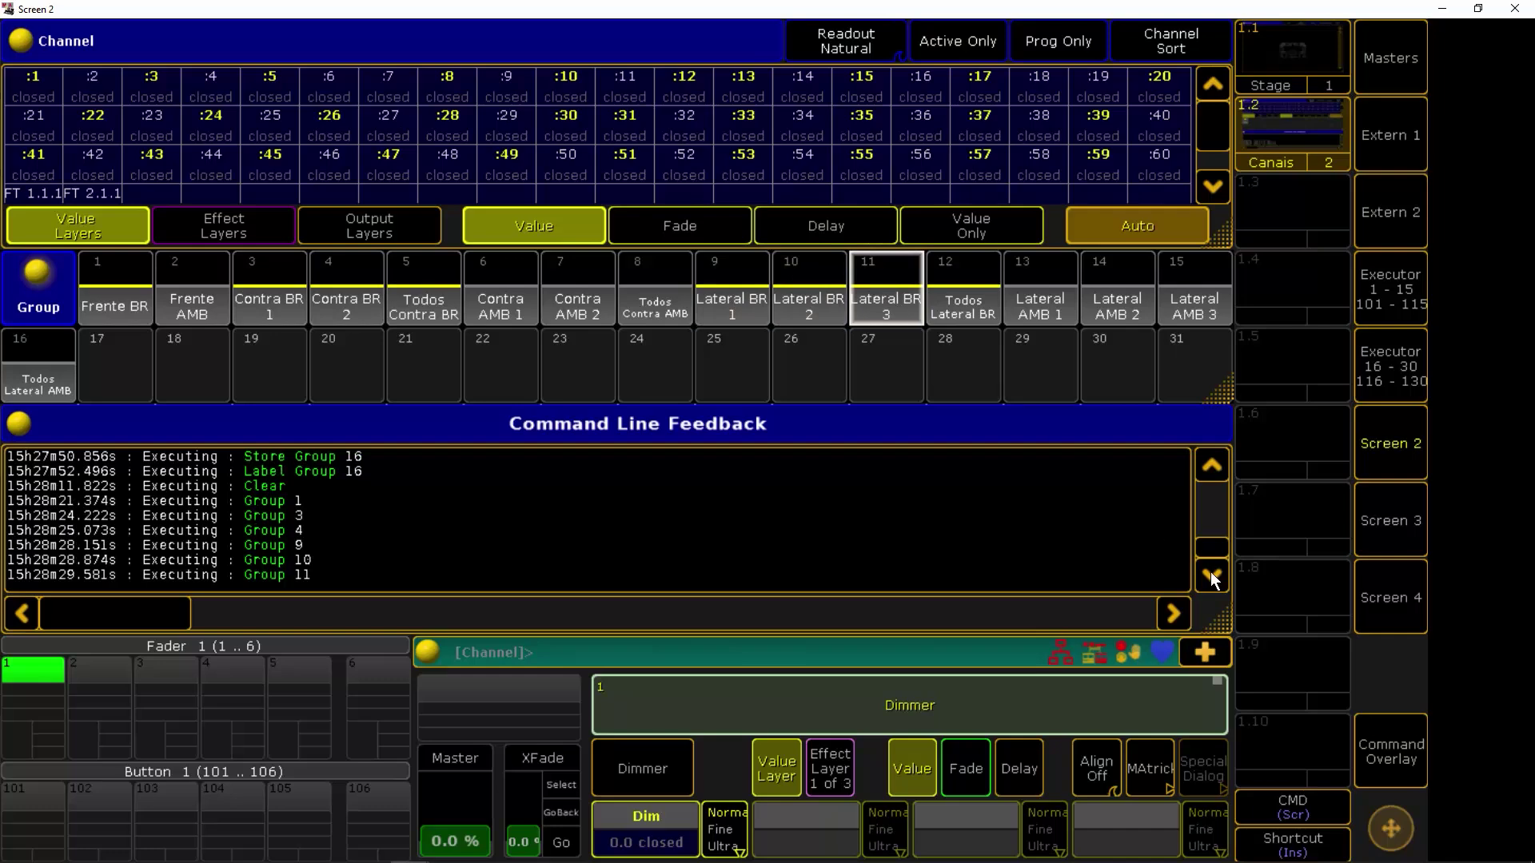
Store the combined BR selection as group 17 named Todos BR and clear the selection
left_click(1379, 740)
left_click(830, 816)
left_click(98, 344)
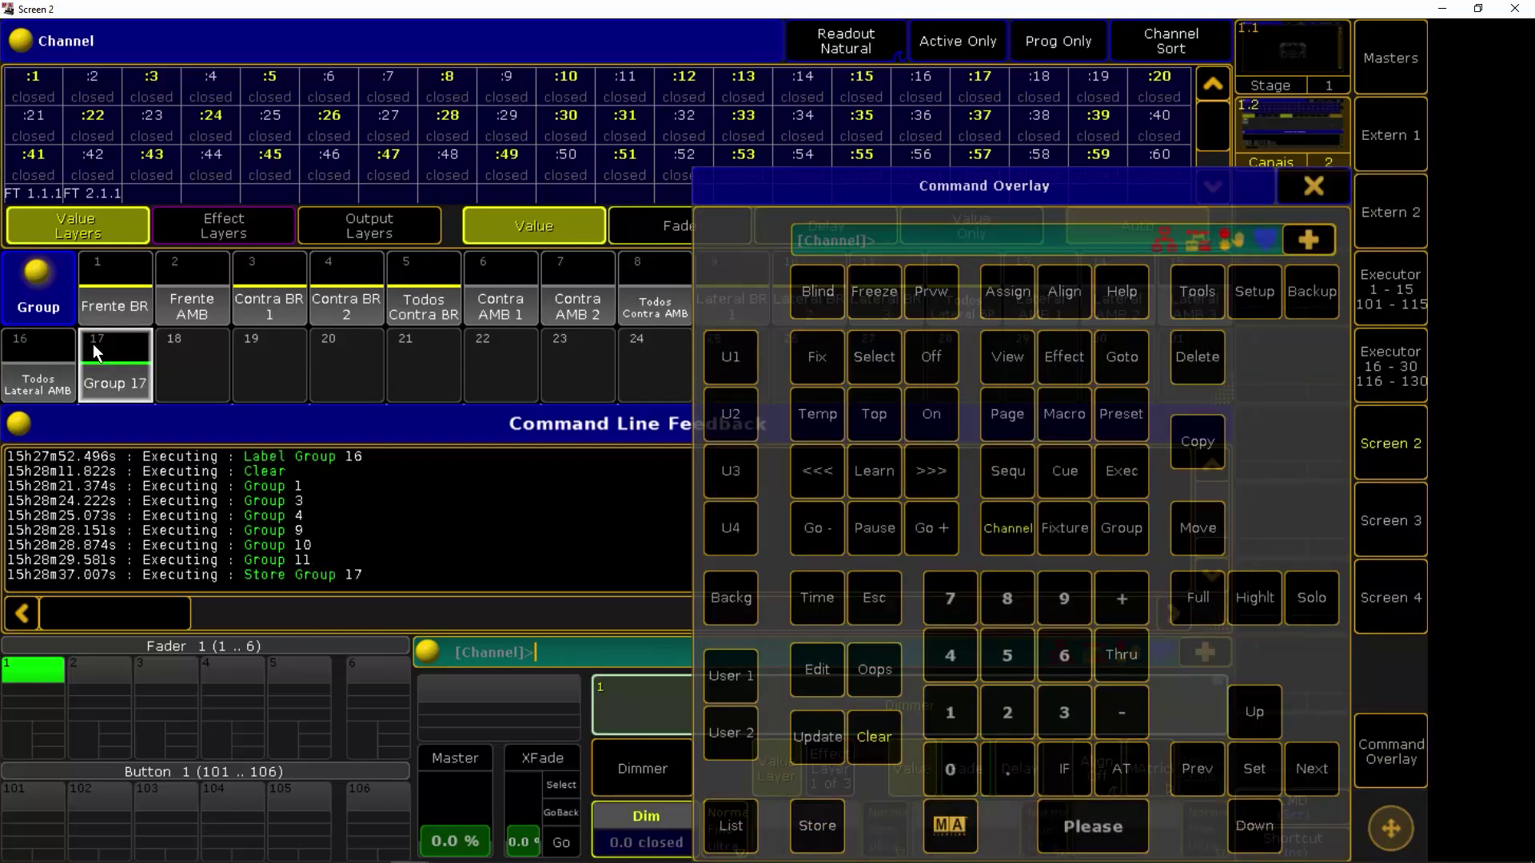
key("a")
key("a")
type("Todos BR")
key("Return")
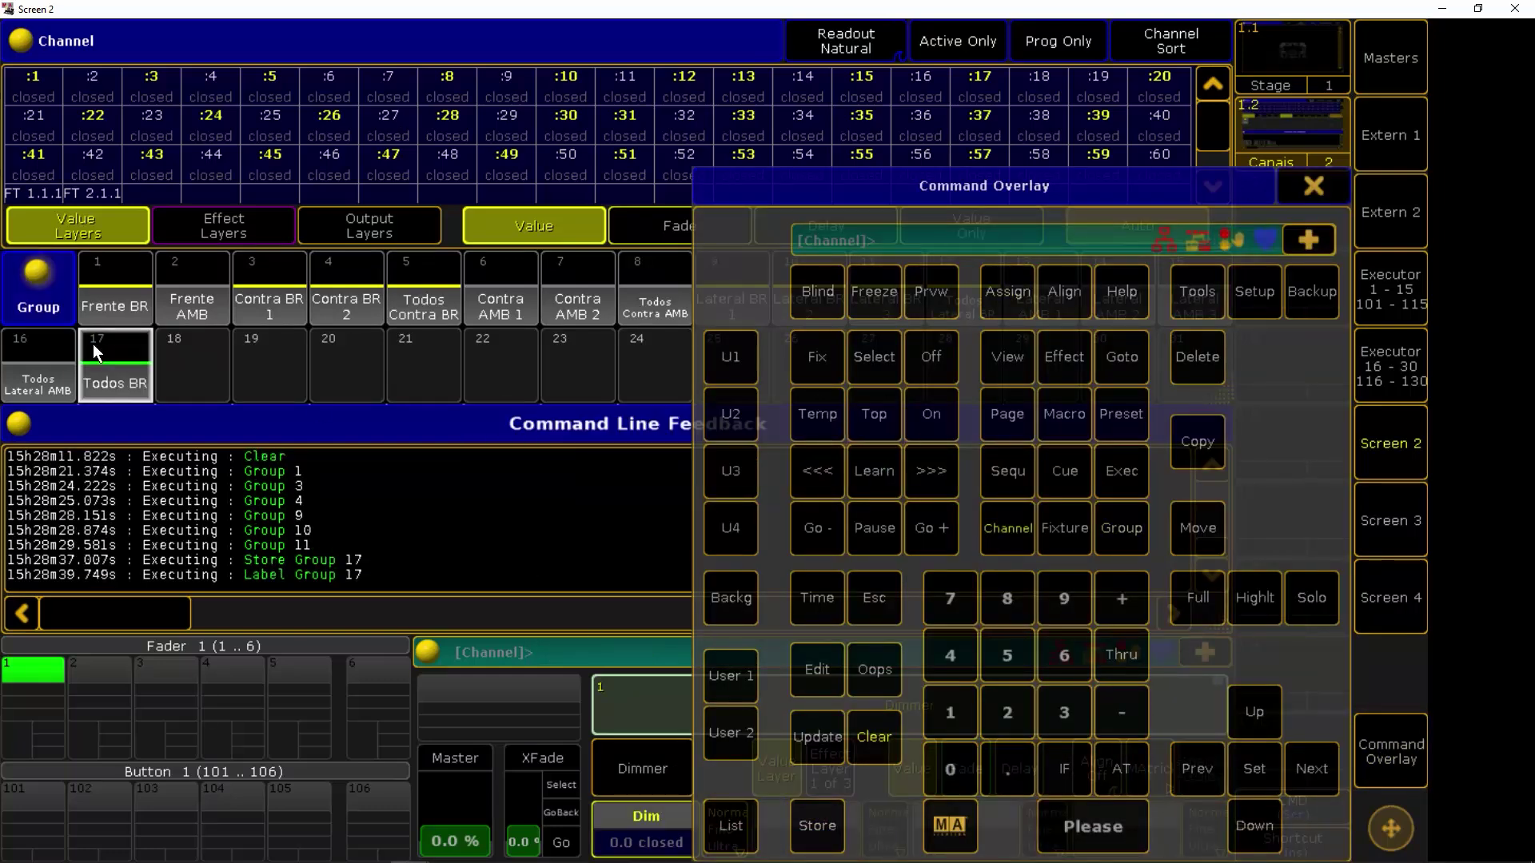
left_click(874, 736)
left_click(1314, 187)
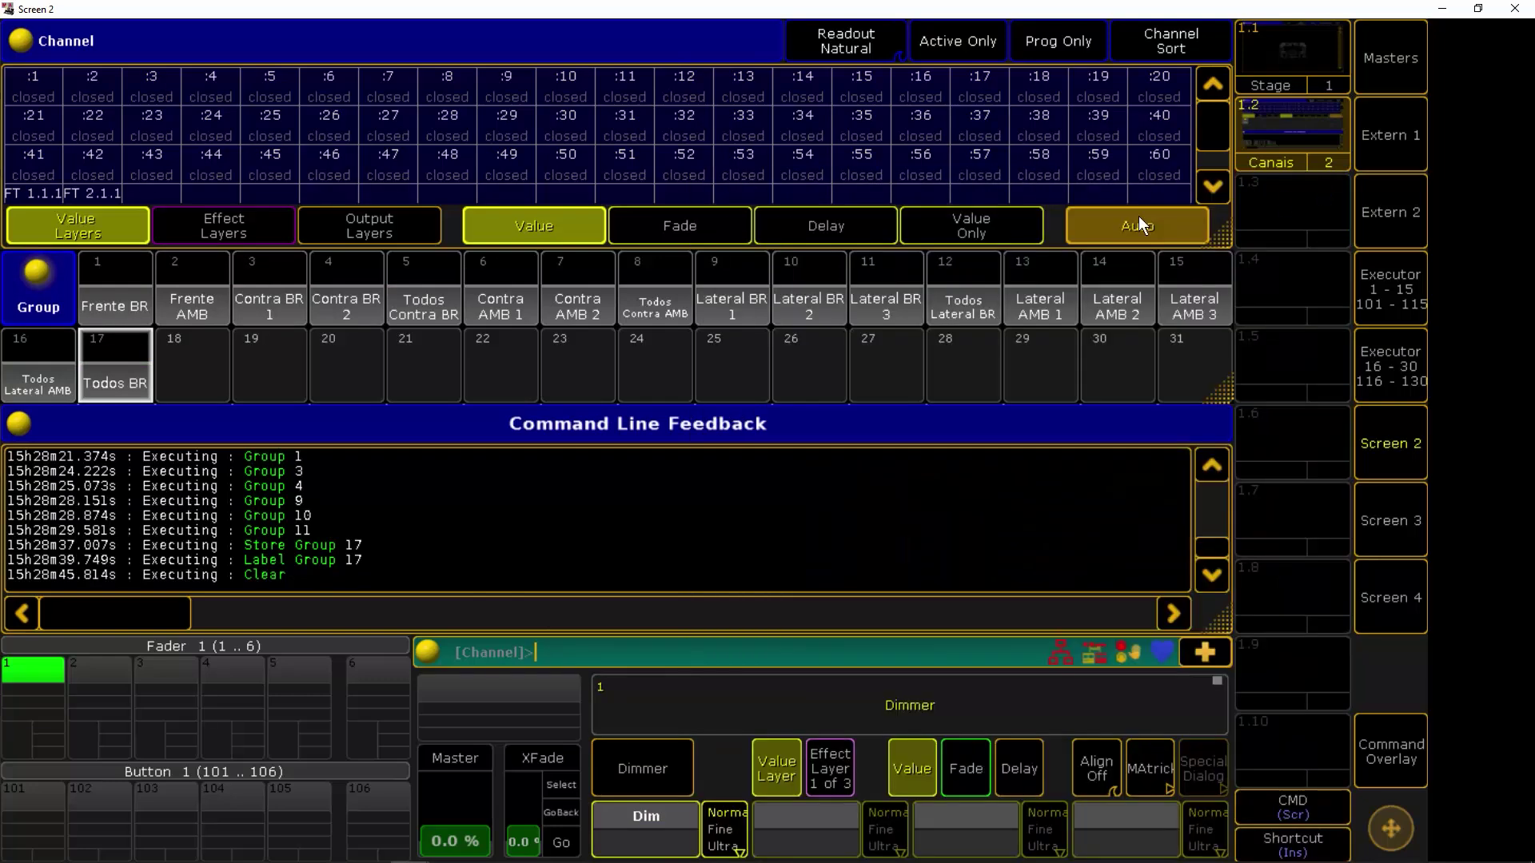
Select the groups Frente AMB, Contra AMB 1 and 2, and Lateral AMB 1, 2 and 3 together
left_click(196, 291)
left_click(512, 298)
left_click(582, 298)
left_click(1039, 297)
left_click(1119, 298)
left_click(1194, 300)
Store the combined AMB selection as group 18 named Todos AMB and clear the selection
left_click(1389, 753)
left_click(817, 826)
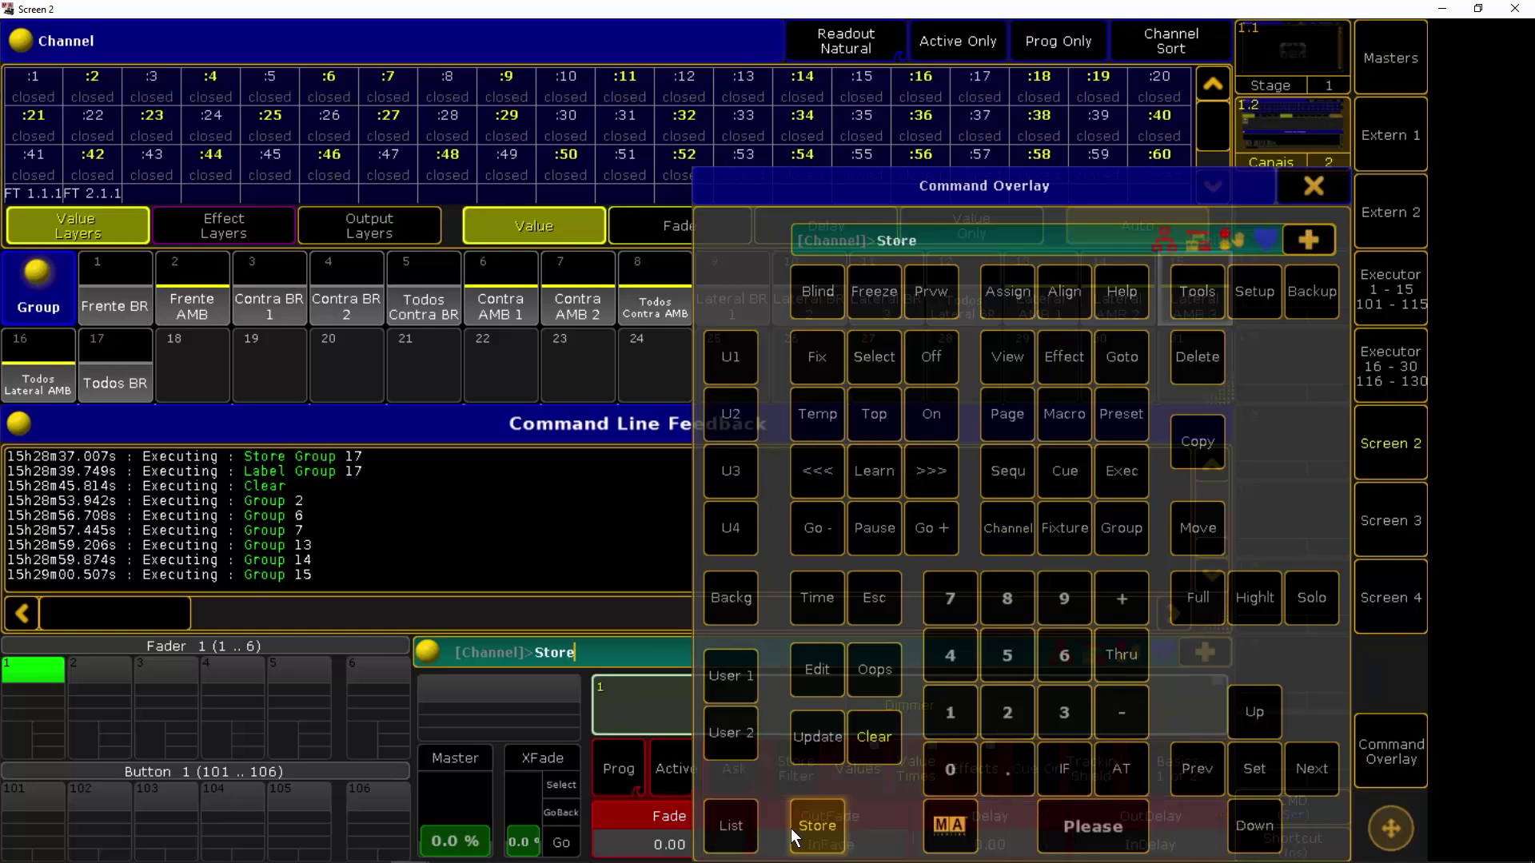
left_click(194, 367)
type("Todos AMB")
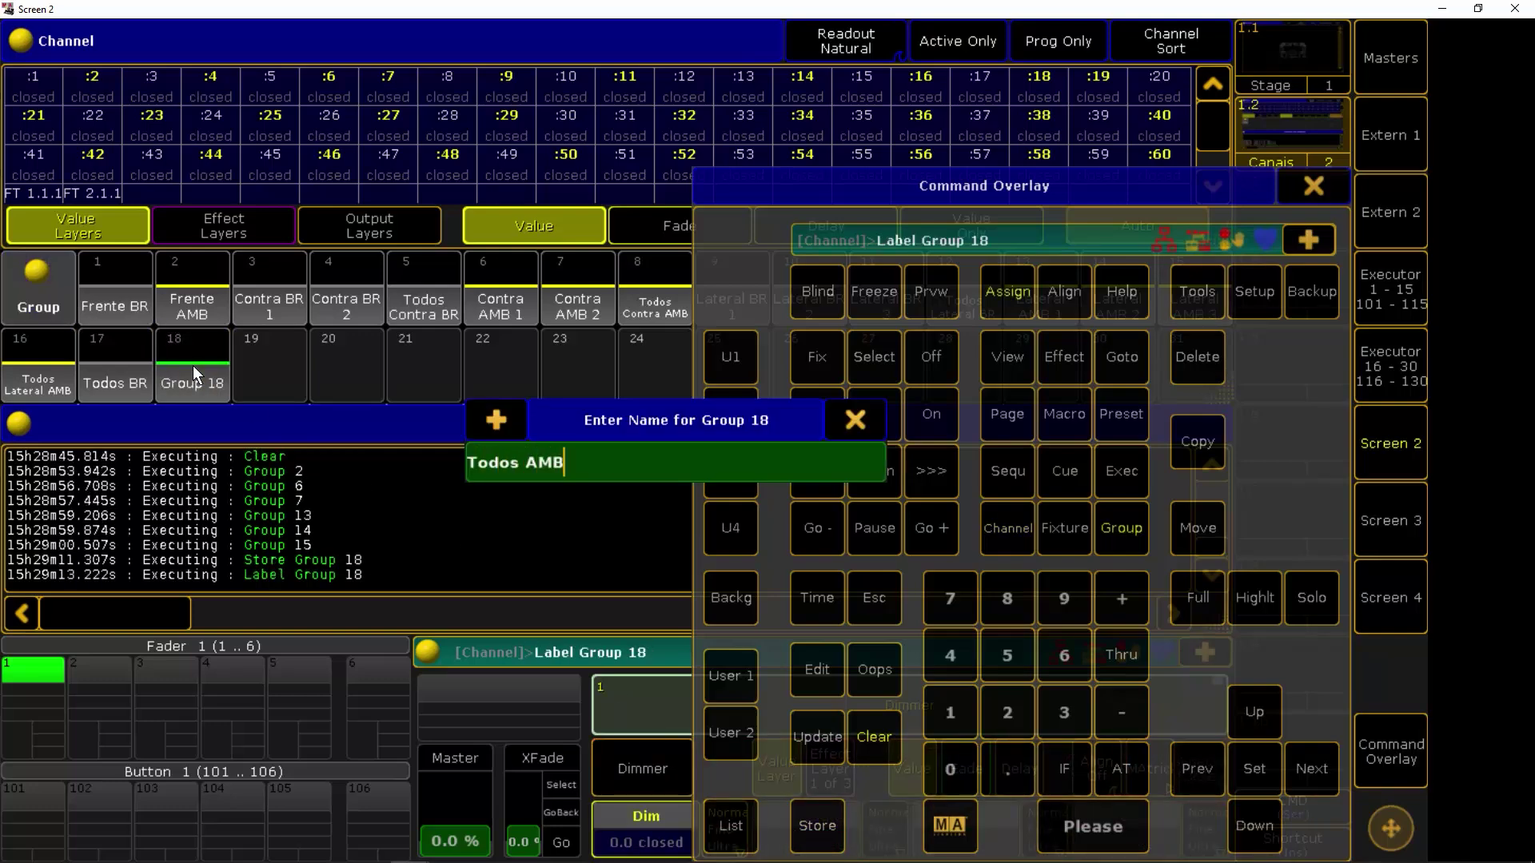
key("Return")
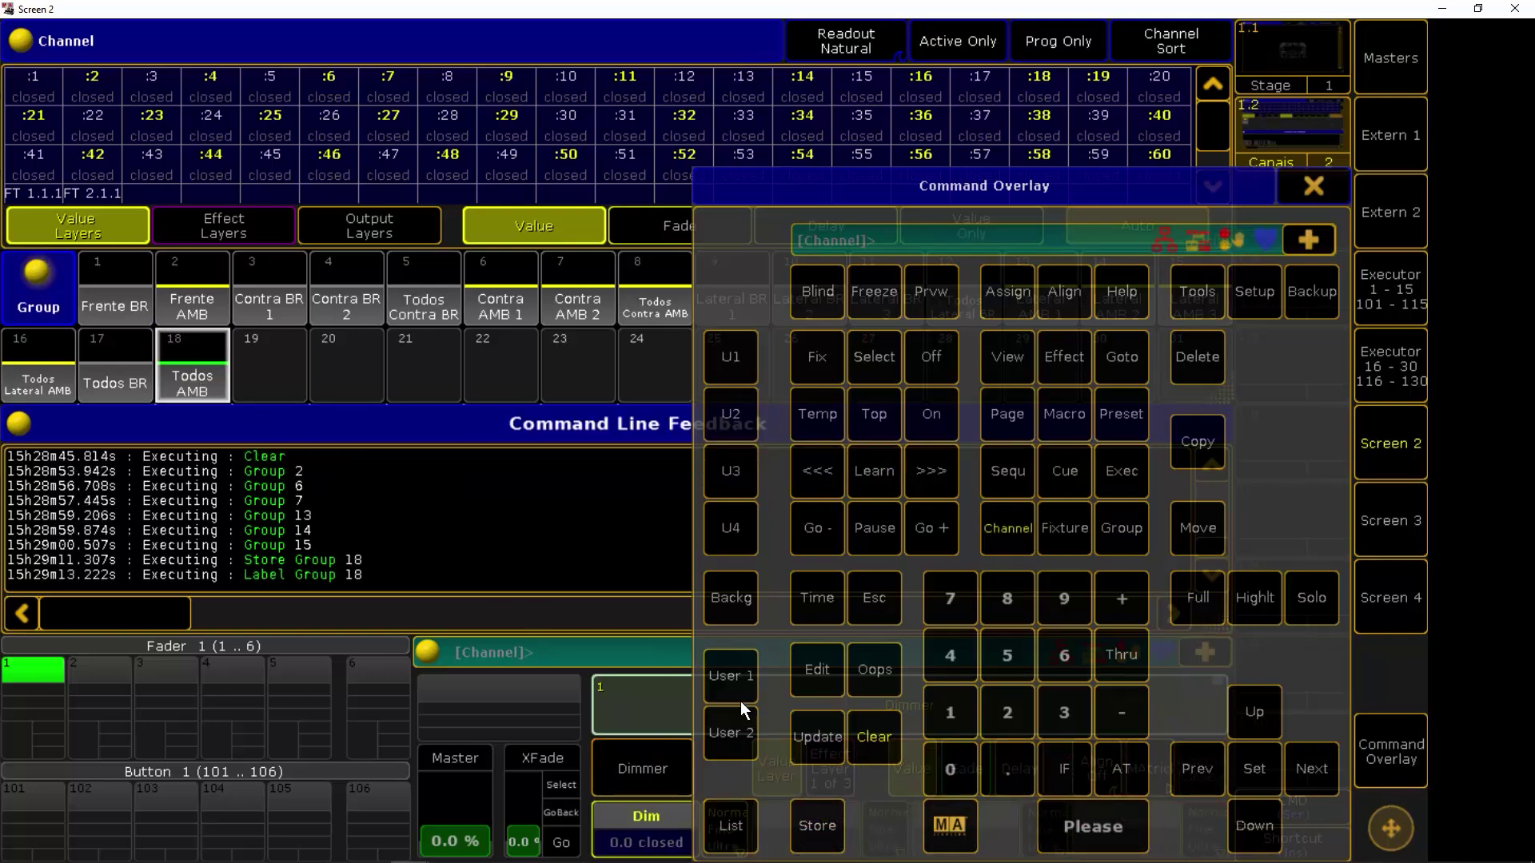
left_click(881, 741)
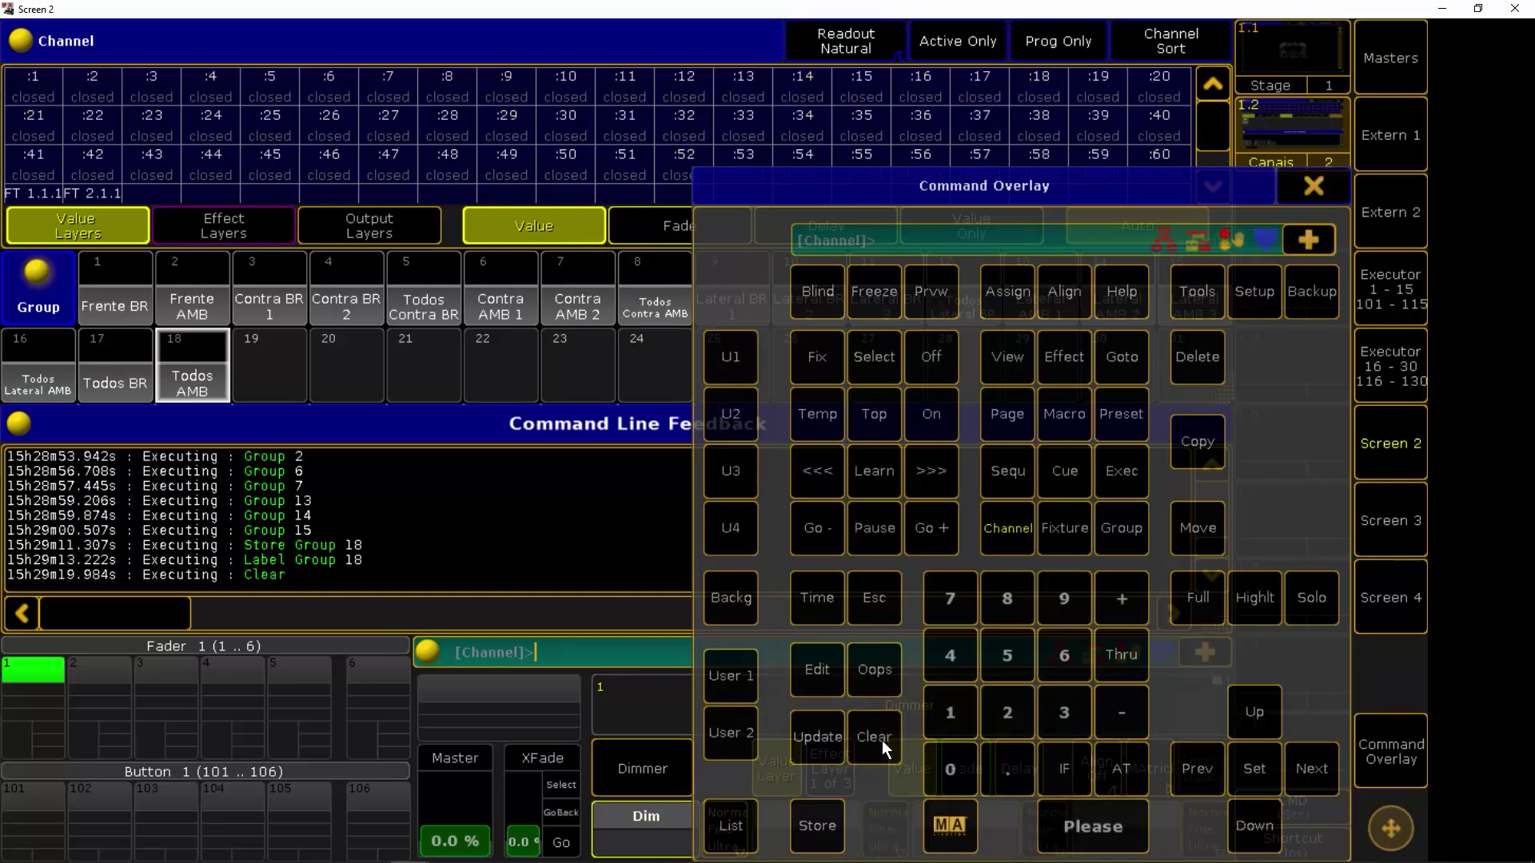
left_click(1390, 745)
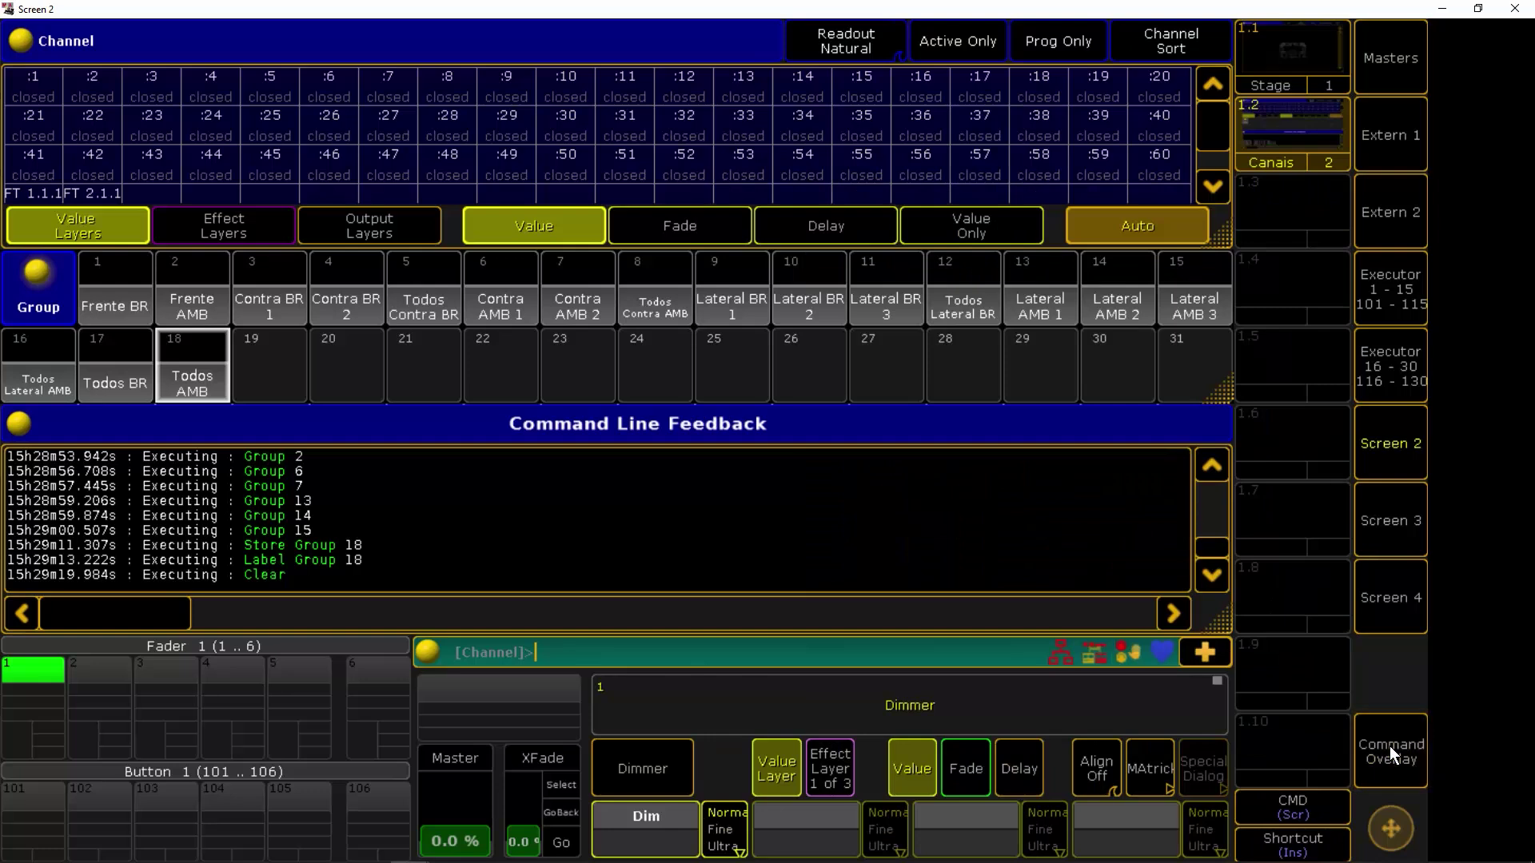